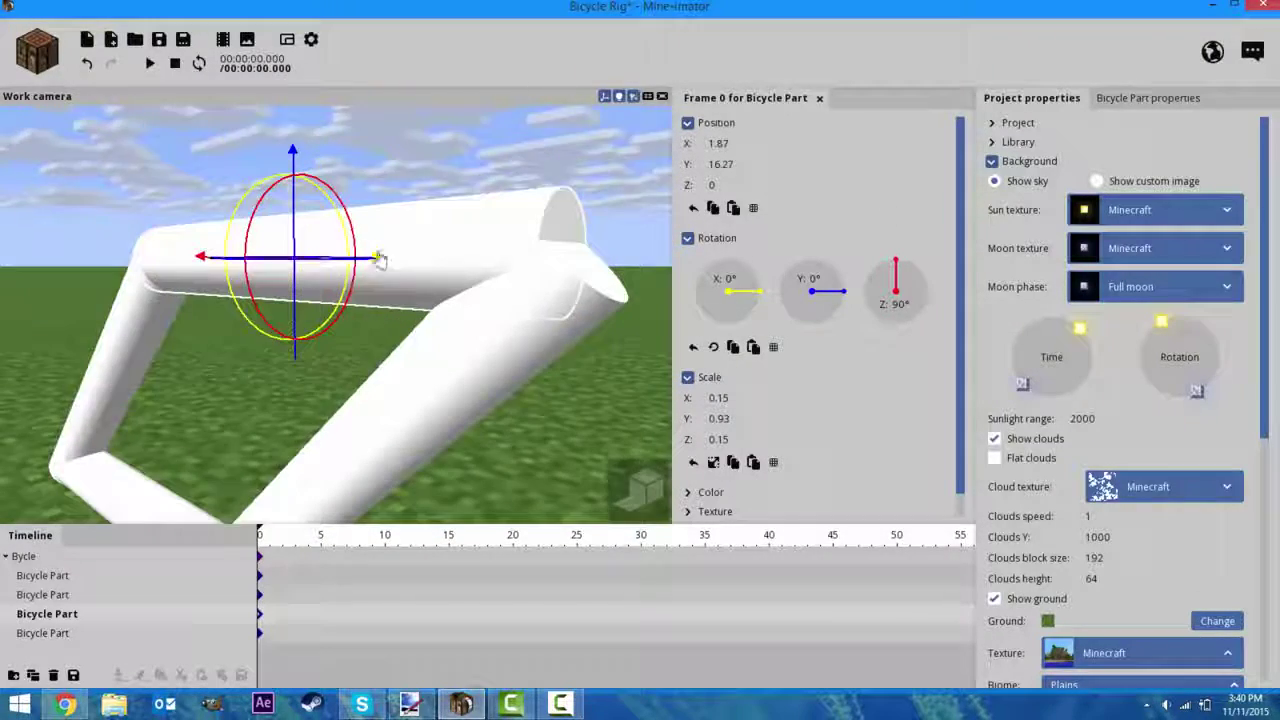
Place a horizontal Bicycle Part tube along the bottom of the frame at about X -9.02, Y 5.12
click(357, 263)
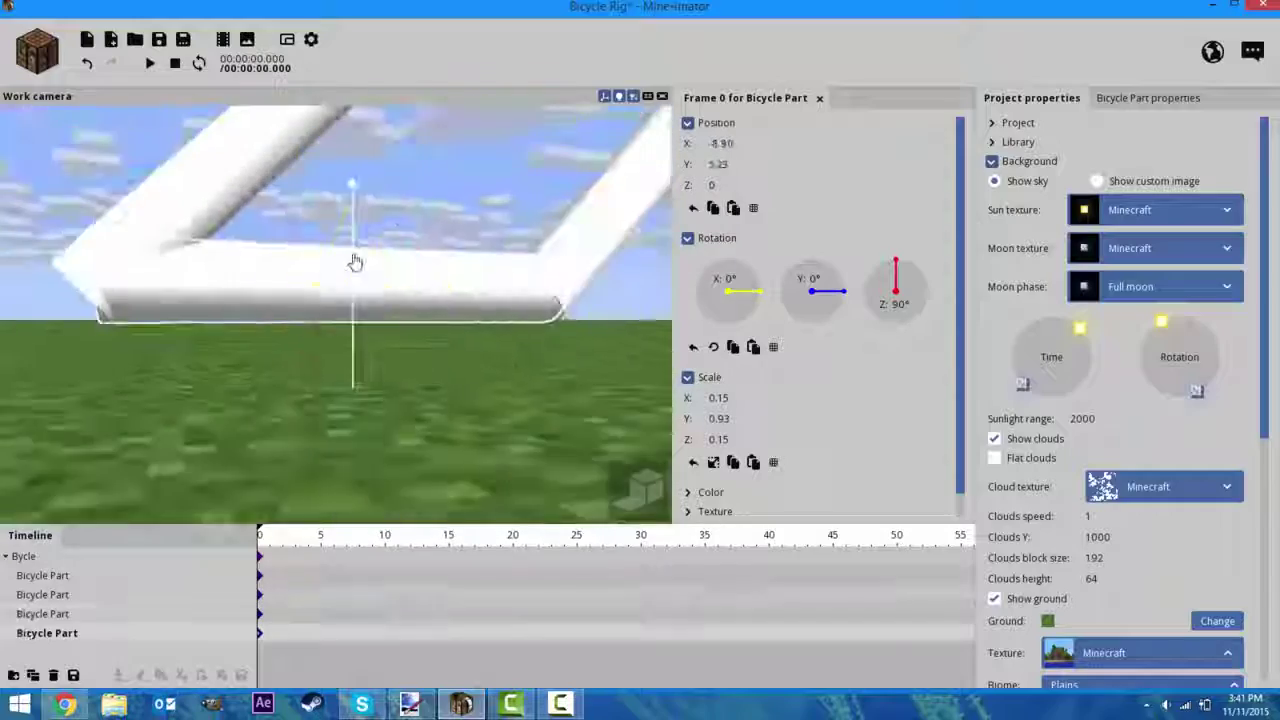
click(418, 390)
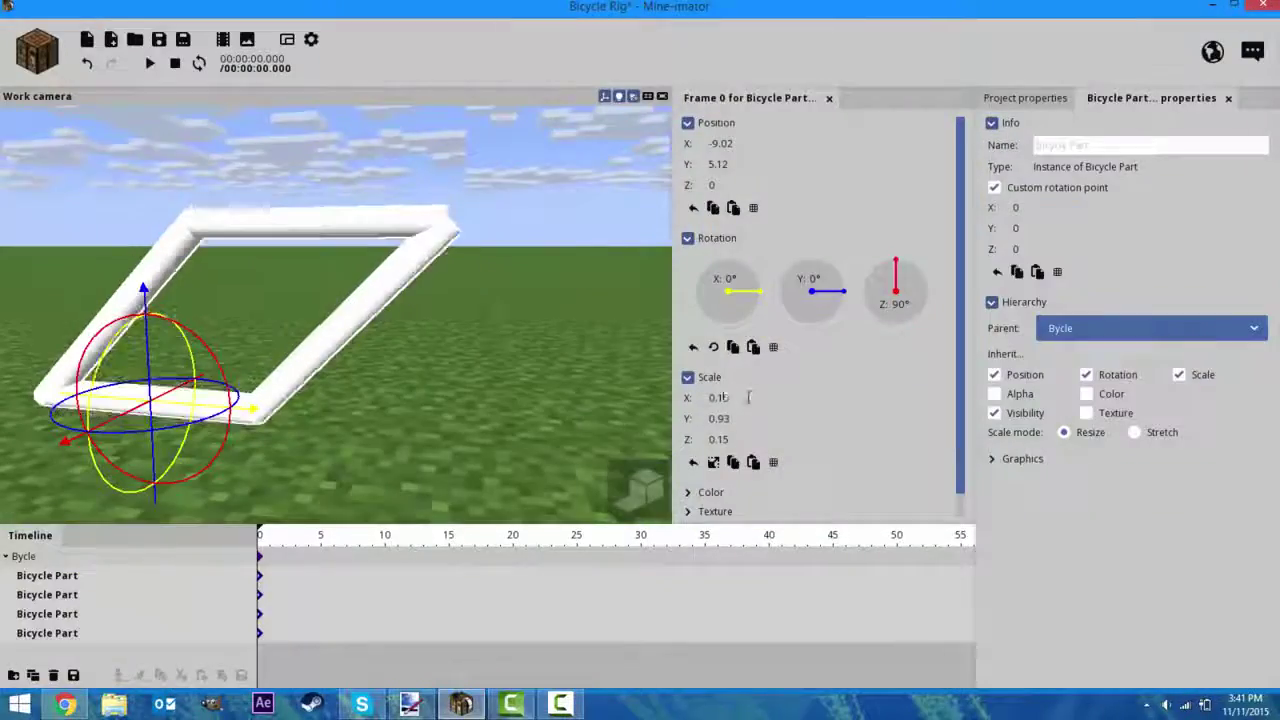
Rename the cylinder in the project library to Bicycle Body
click(1114, 535)
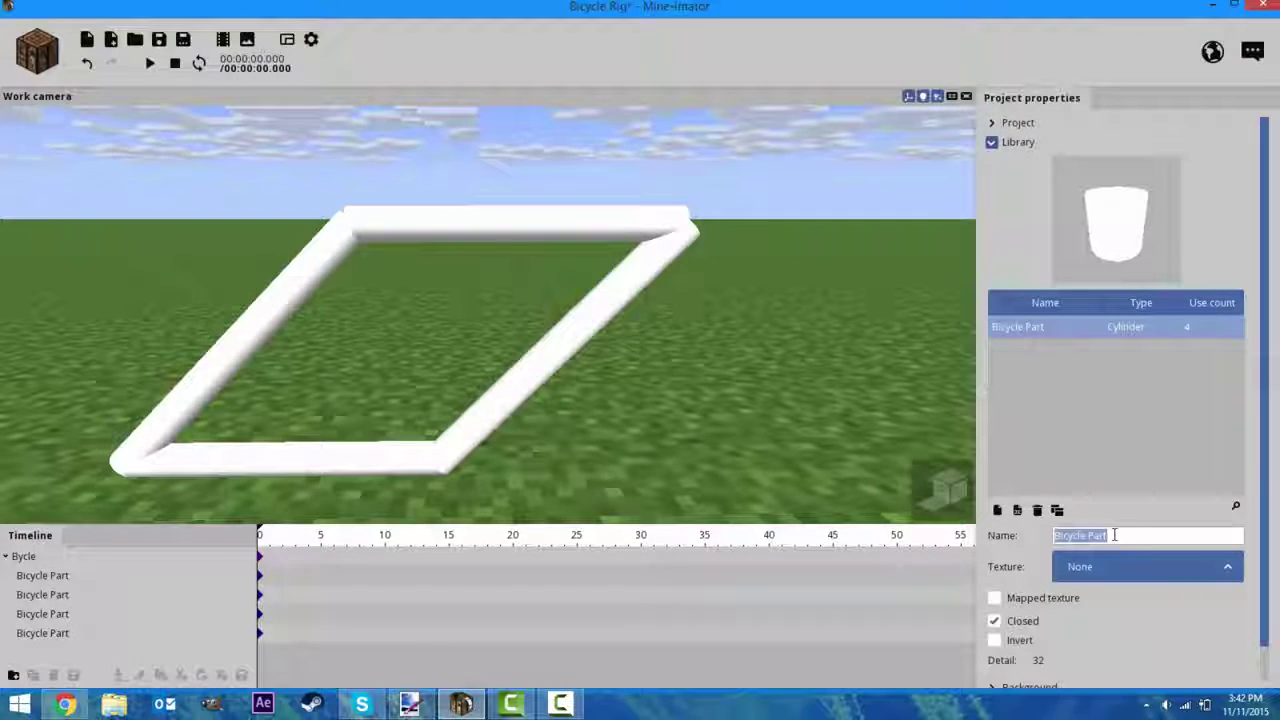
text(Body)
key(BackSpace)
key(BackSpace)
key(BackSpace)
key(BackSpace)
text(Bicycle Body)
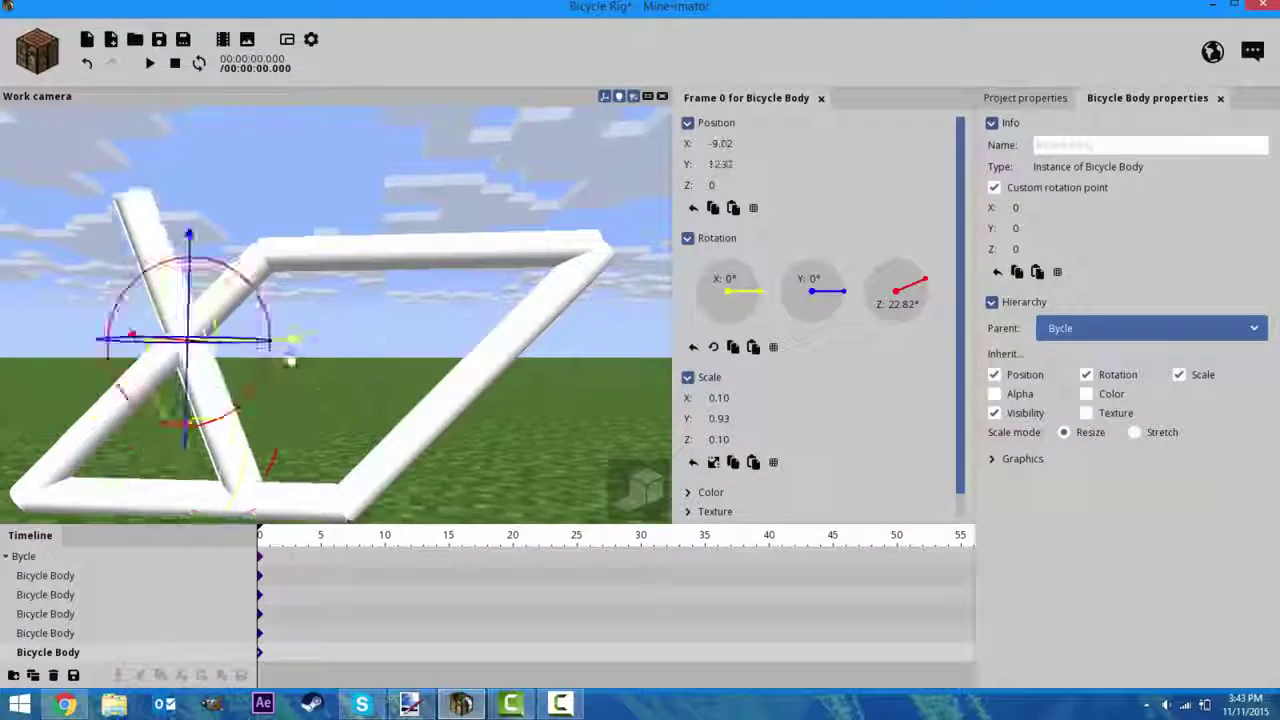
Open the sphere's name in the project library for editing
click(50, 634)
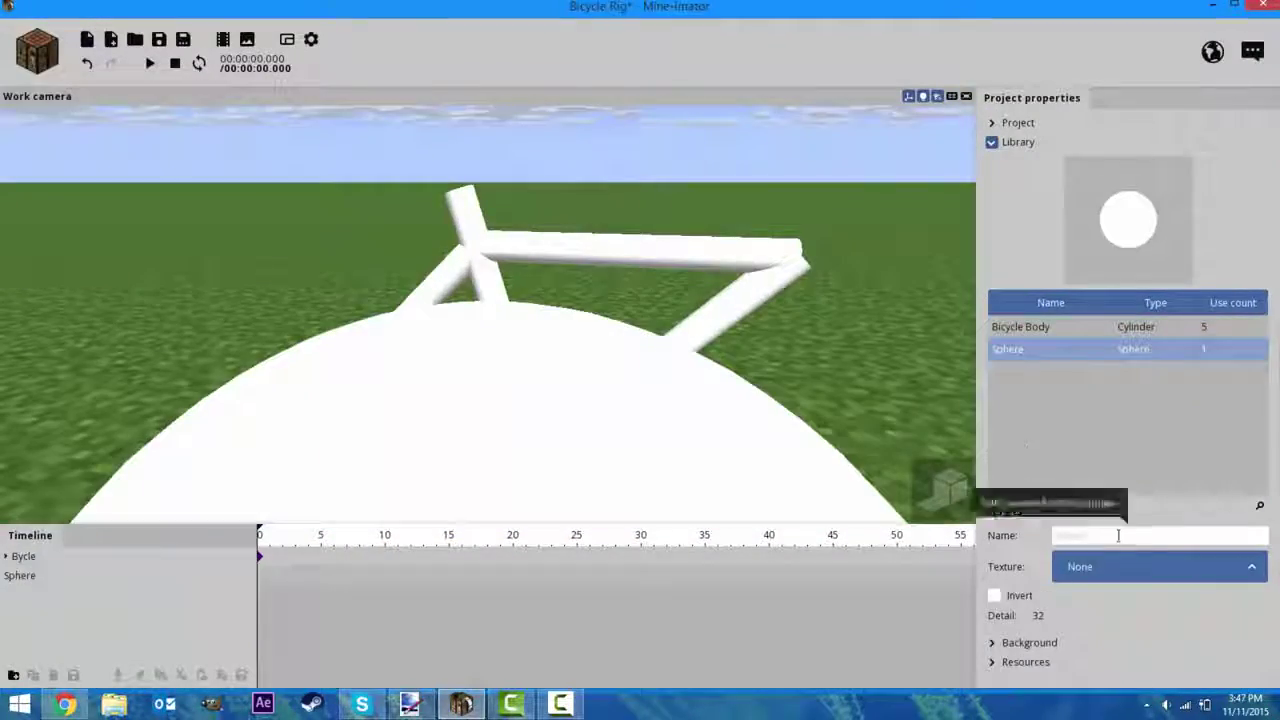
click(1116, 535)
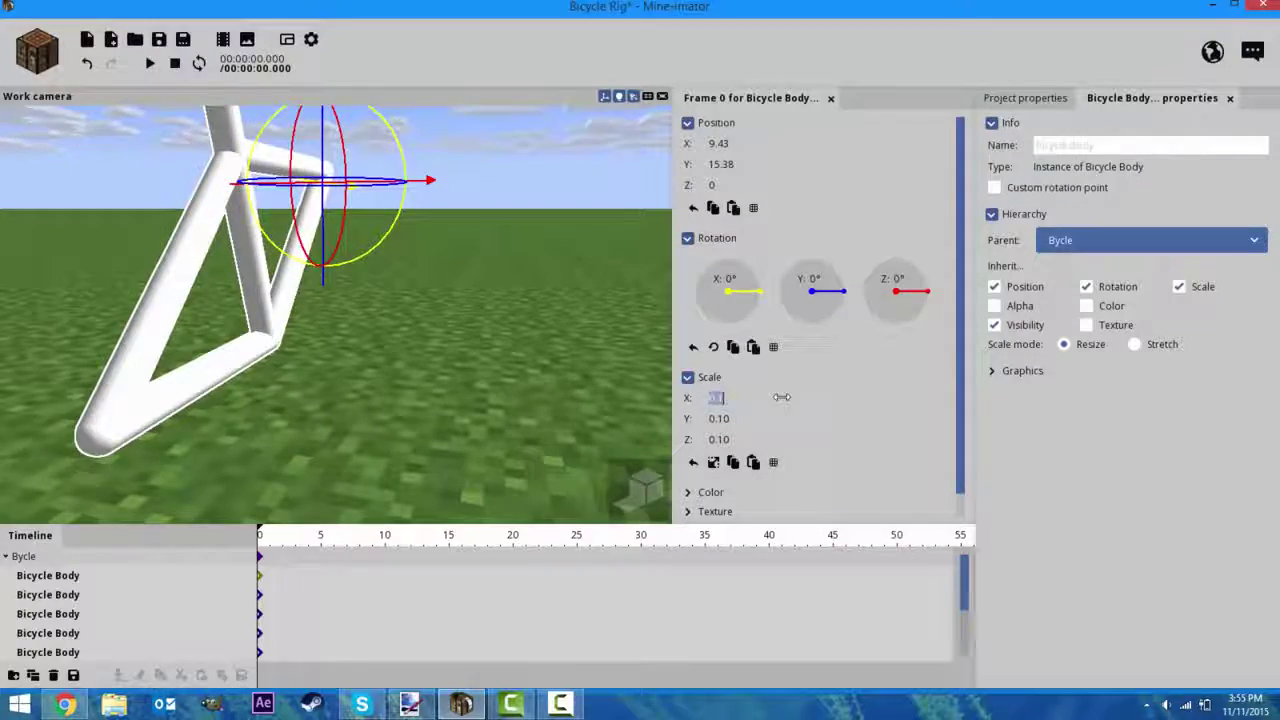
Set the X scale of the selected Bicycle Body parts to 0.04
text(0.04)
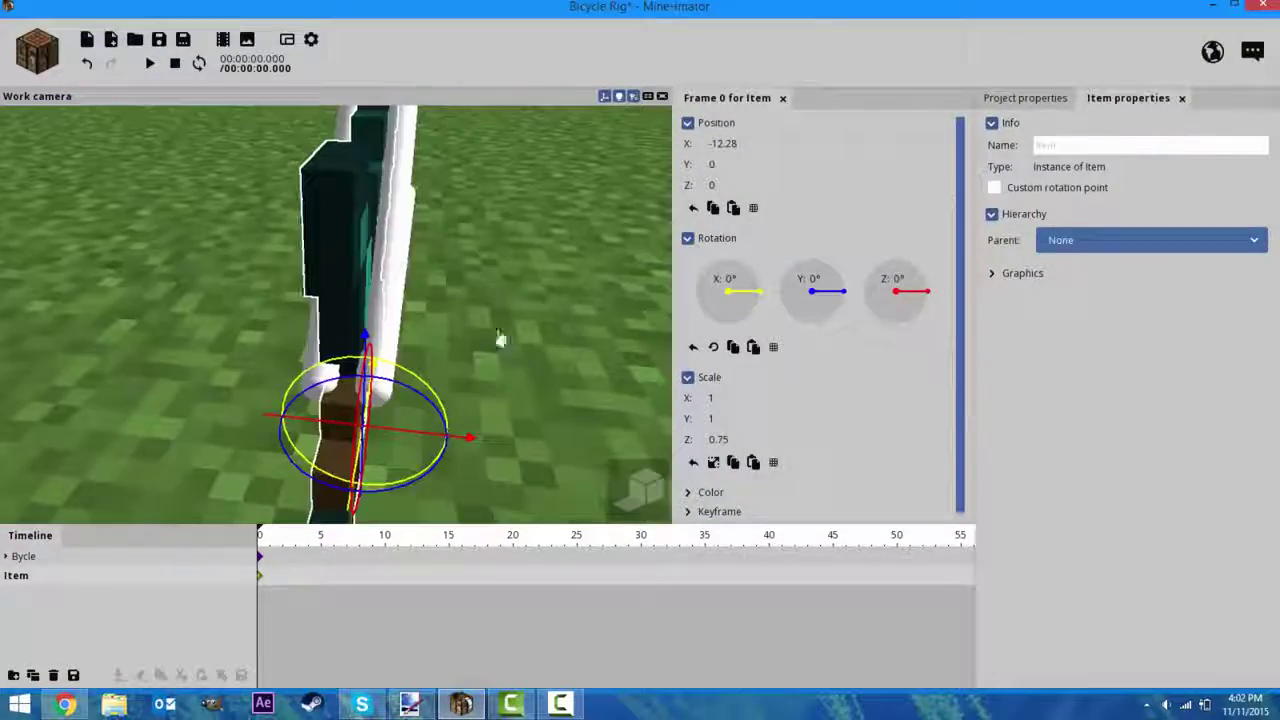
Angle the lower rear tube of the bicycle frame outward, to a Y rotation of about 3.05°
click(404, 422)
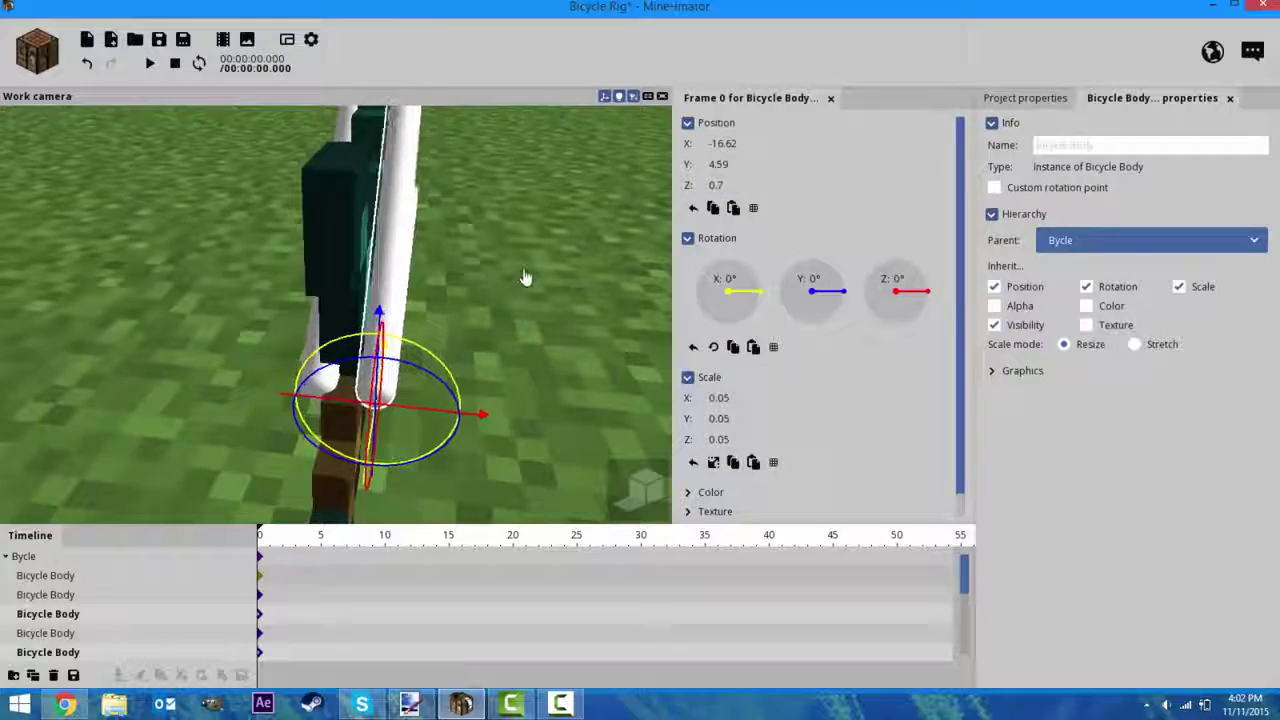
right_drag(526, 277, 366, 378)
click(366, 378)
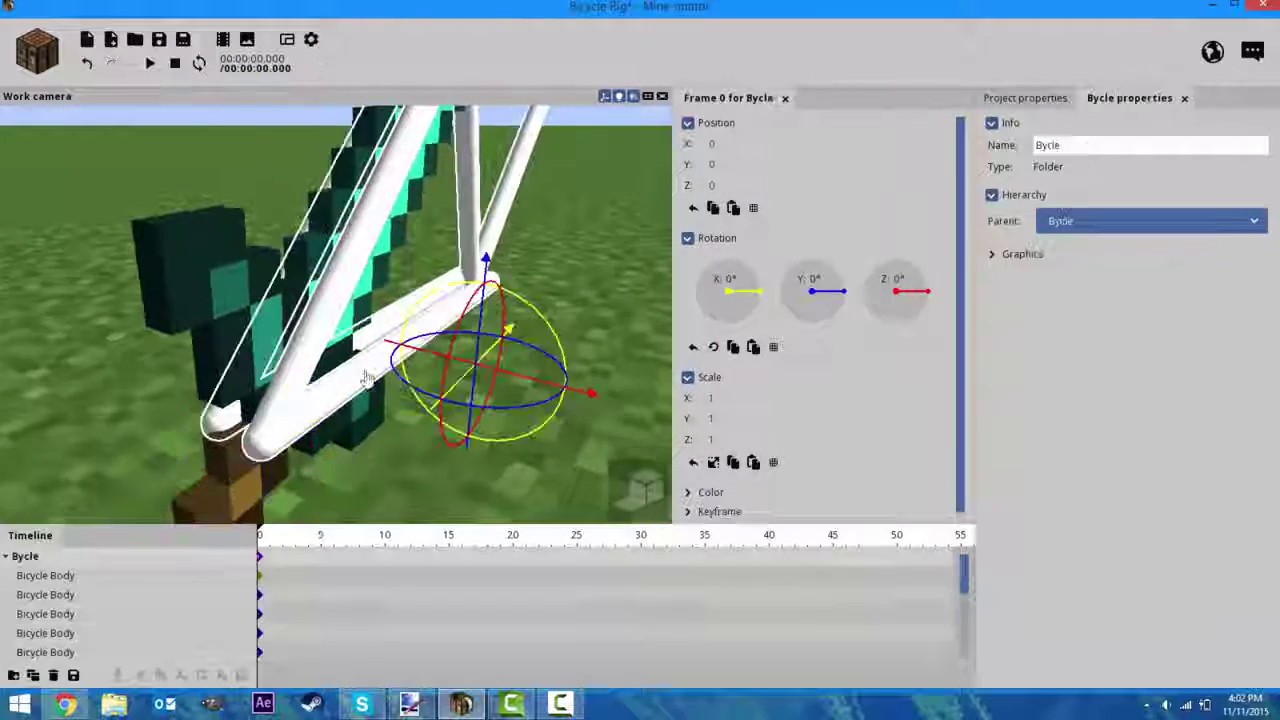
click(366, 378)
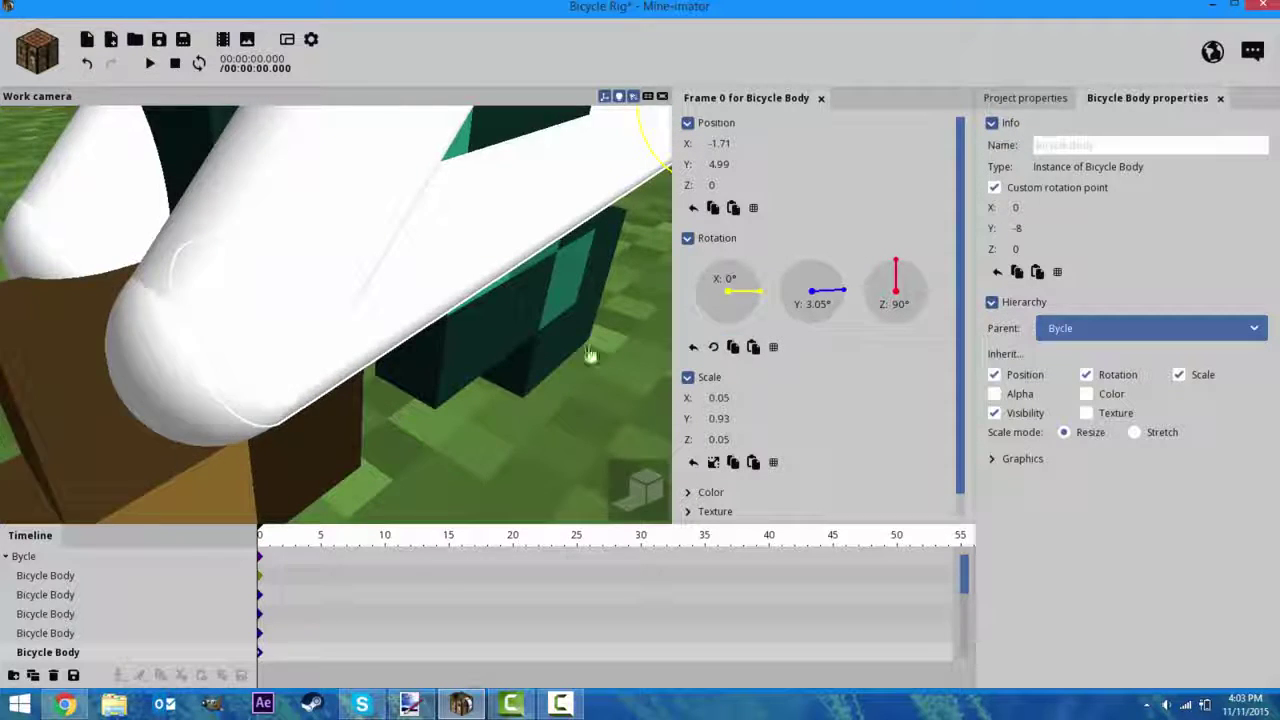
Copy the position of the rear joint sphere and paste it onto the slanted rear tube
click(509, 251)
right_drag(509, 251, 428, 355)
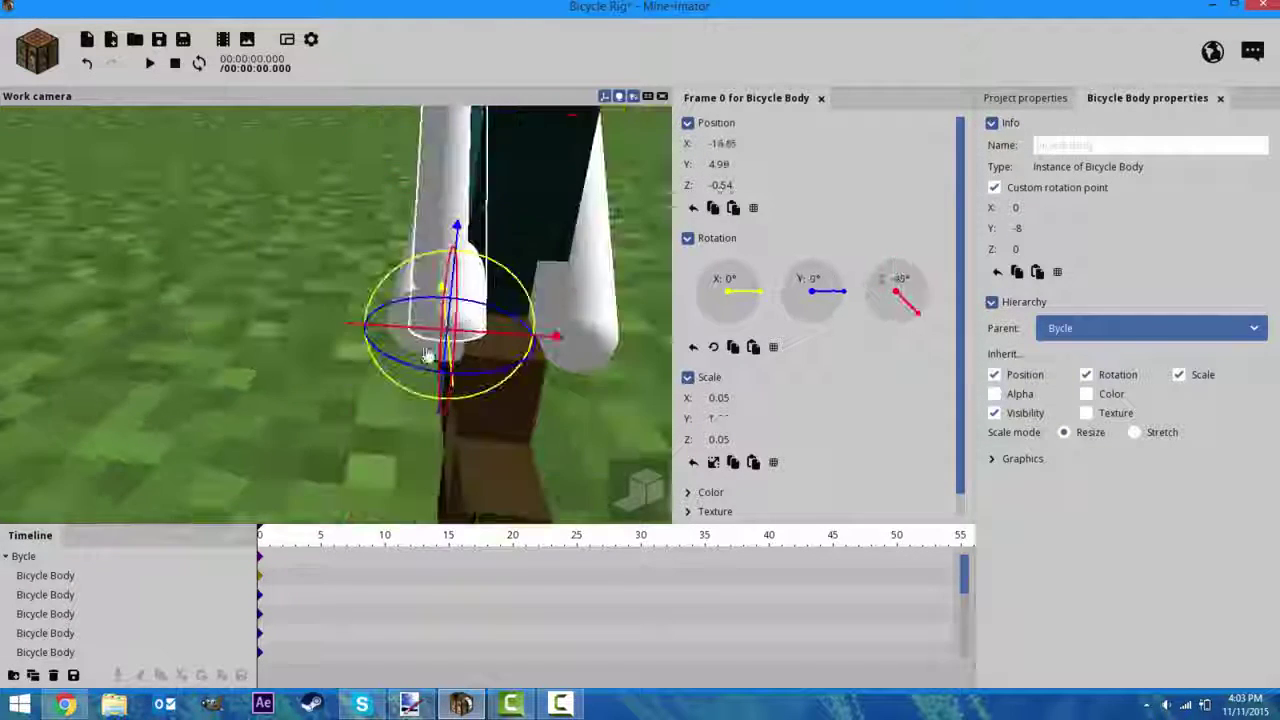
click(428, 355)
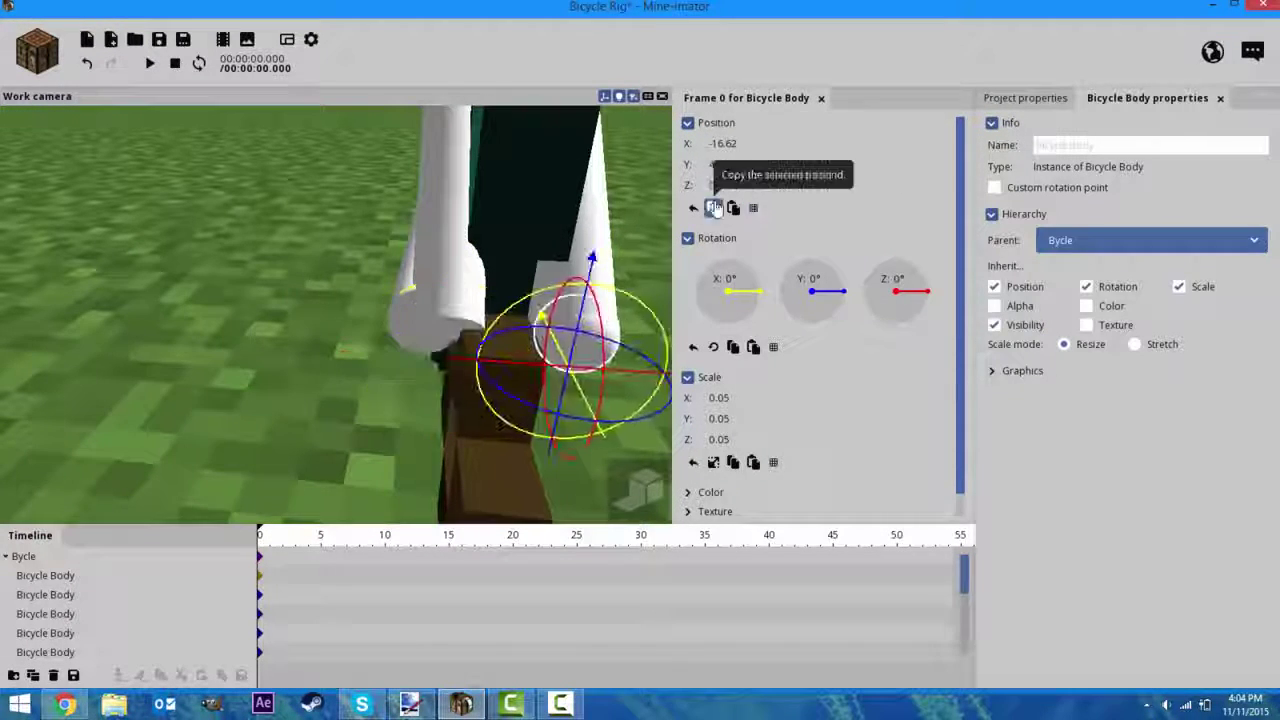
click(509, 340)
click(732, 207)
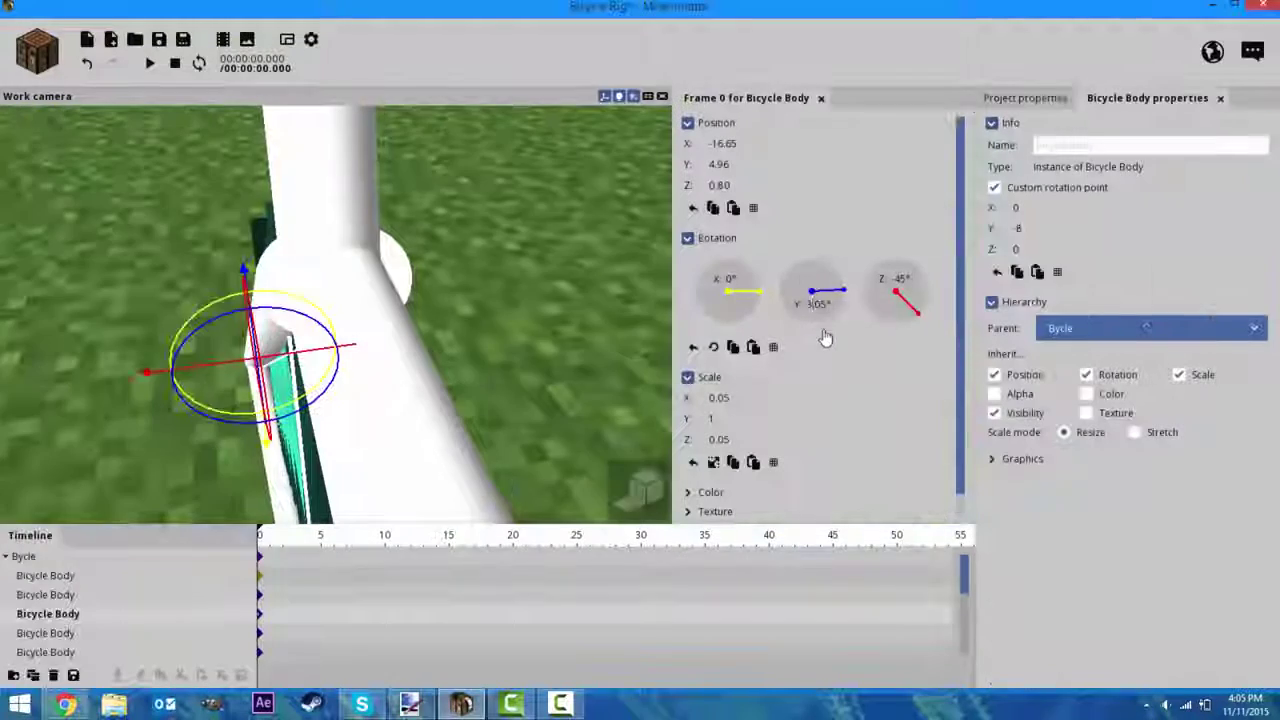
Rotate the slanted rear tube to about 4.13° on Y and adjust the Z rotation of the thin seat tube
drag(825, 338, 843, 337)
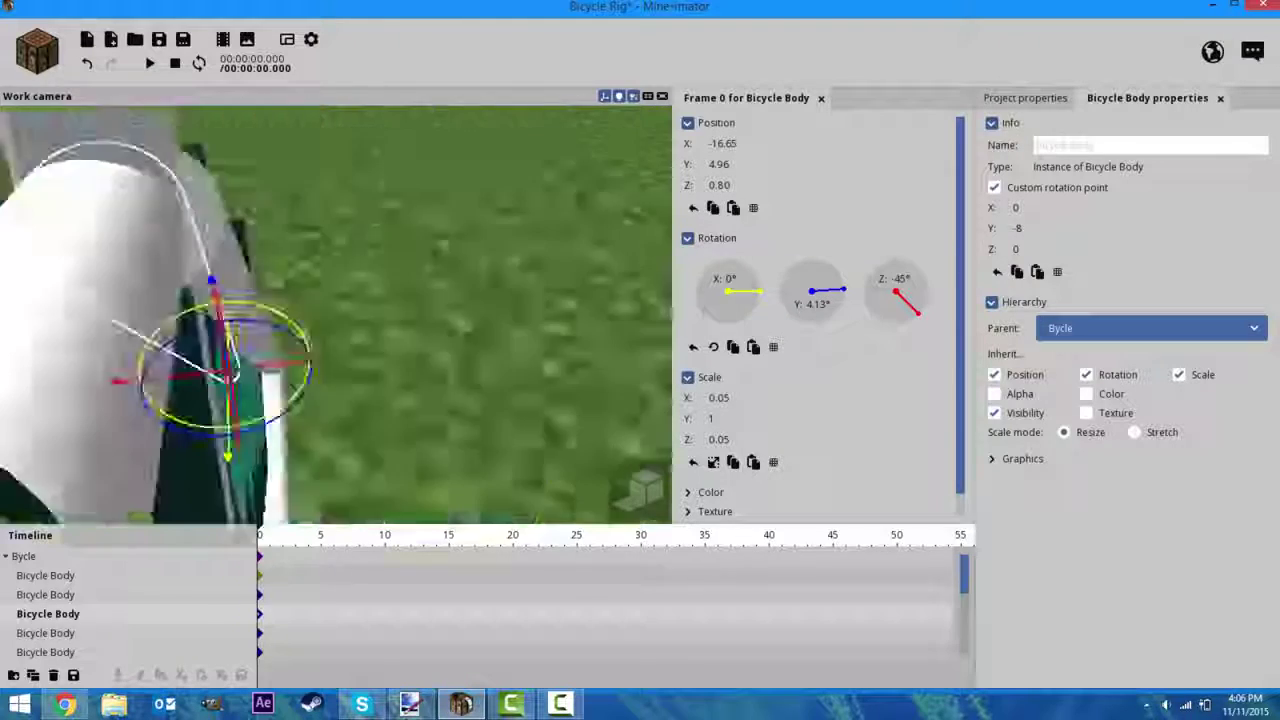
click(790, 316)
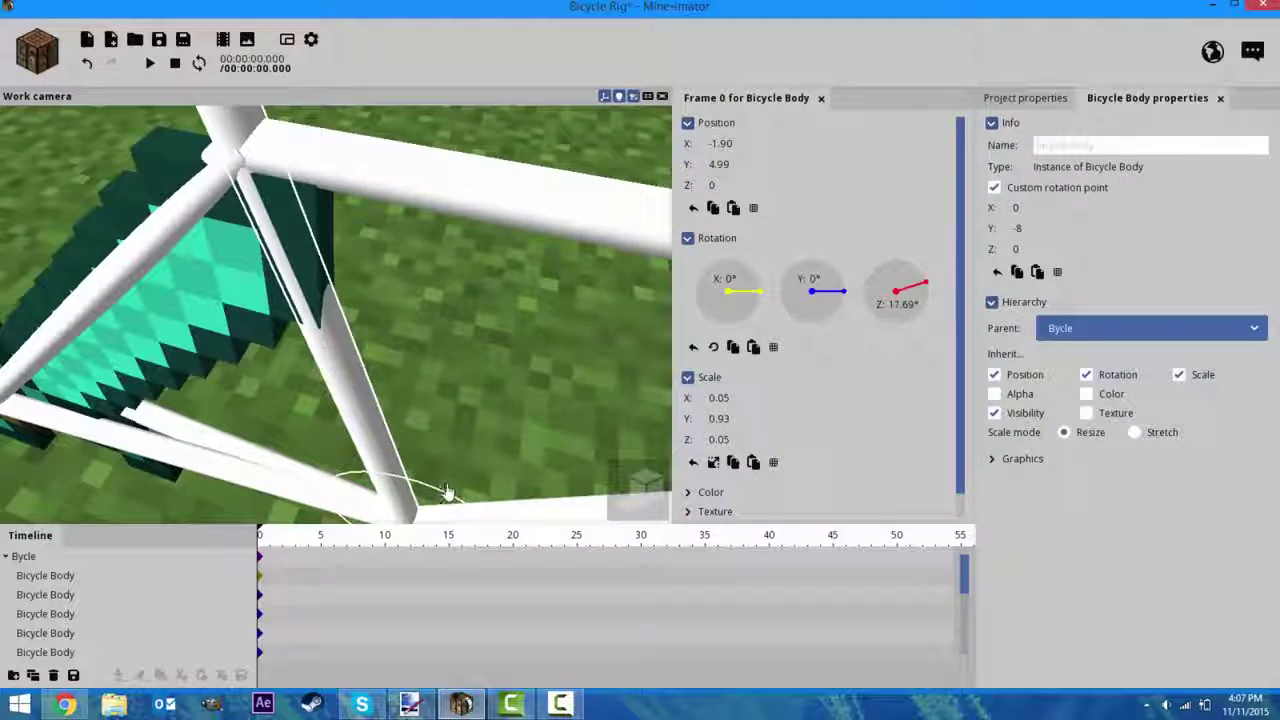
drag(900, 300, 893, 374)
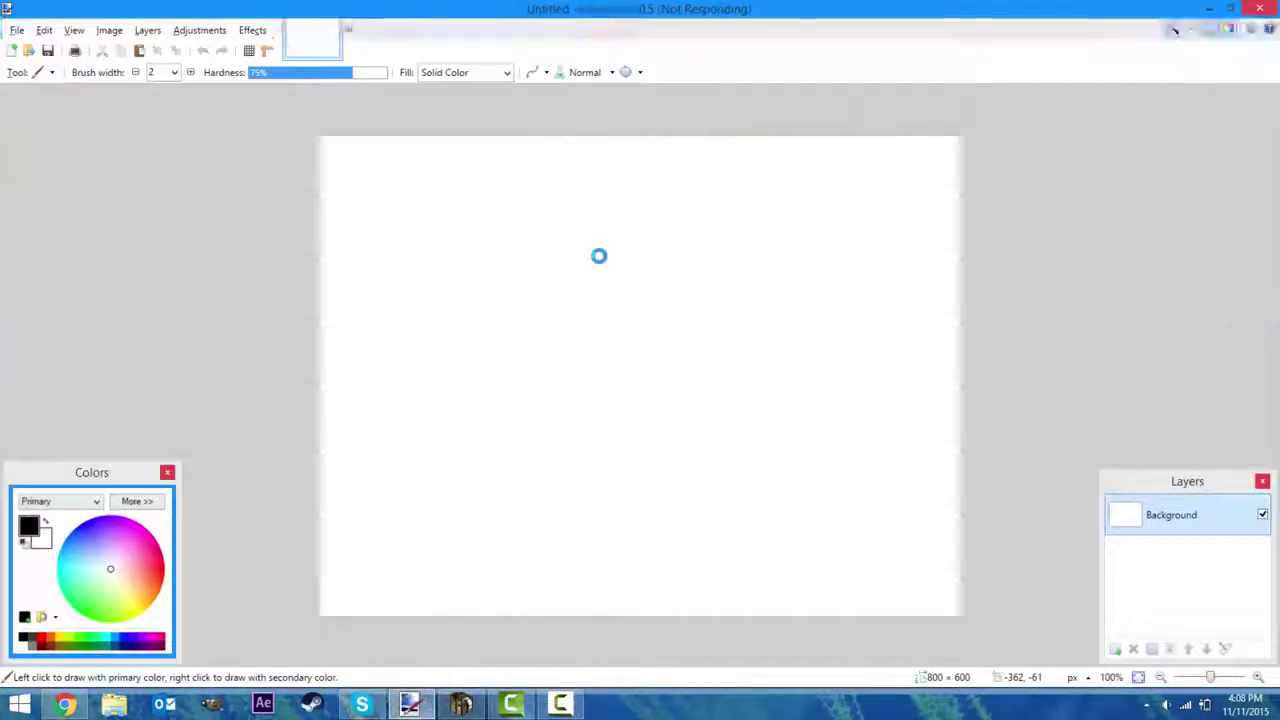
Open Bicycle Items.png in paint.net and resize the image to 512 × 512 pixels
click(360, 172)
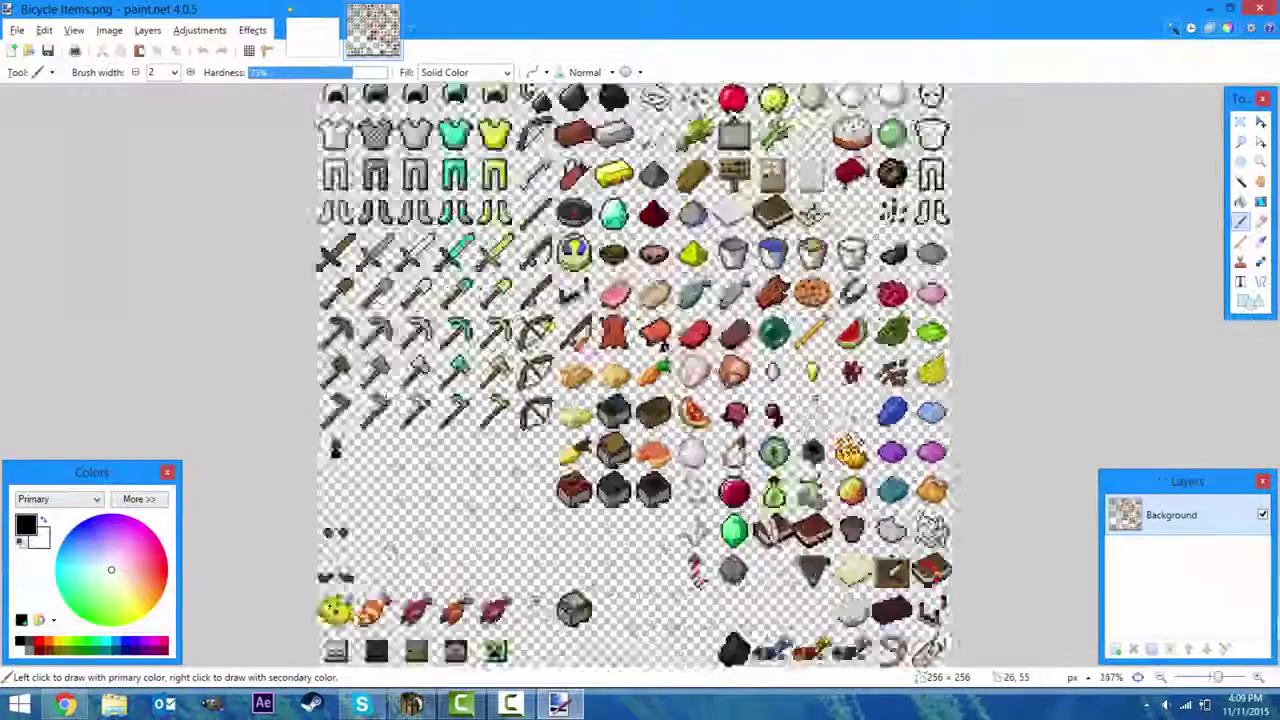
key(ctrl+r)
key(Return)
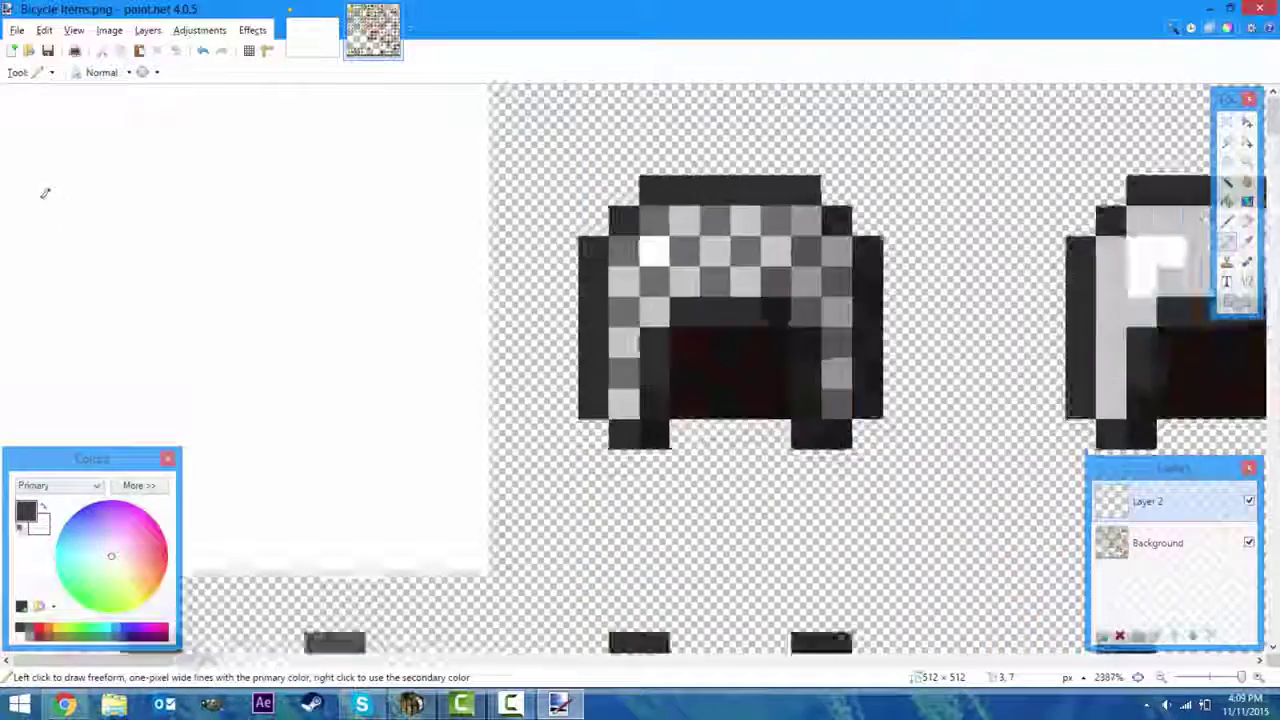
Draw a stepped black arc with the Pencil as the wheel's upper outline inside the white square on Layer 2
ctrl+scroll(200, 100, down, 1)
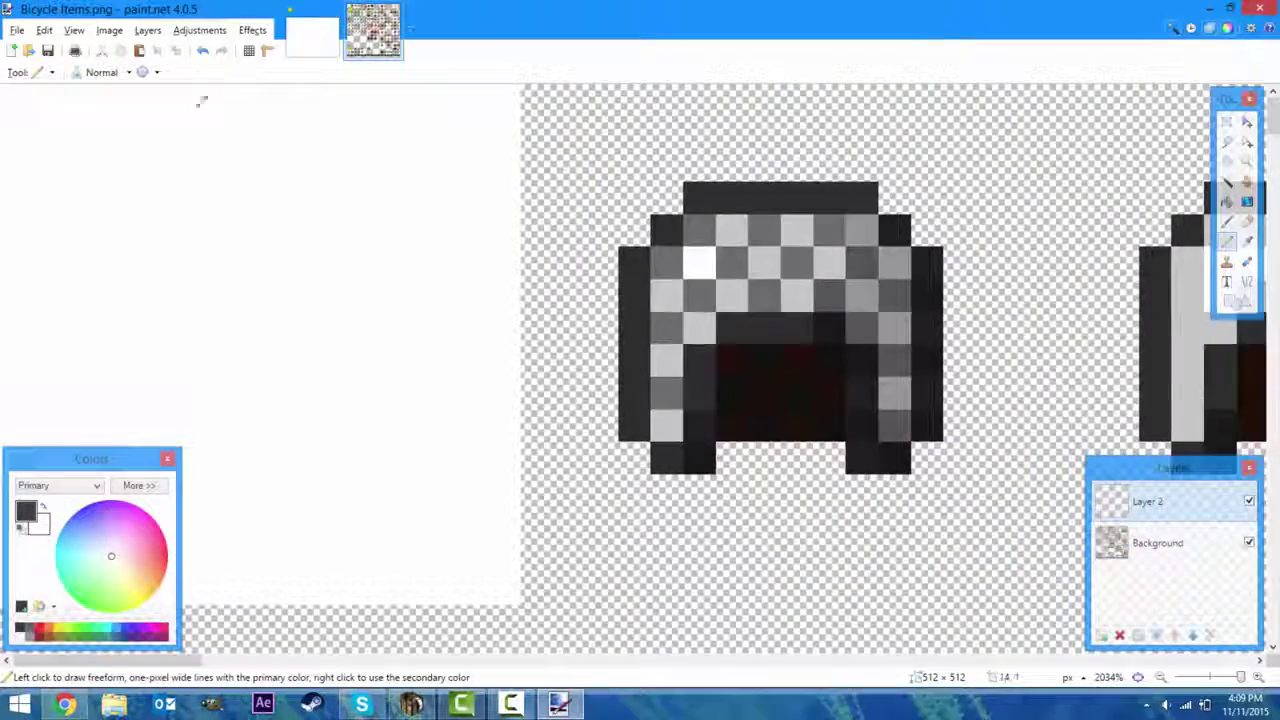
click(357, 132)
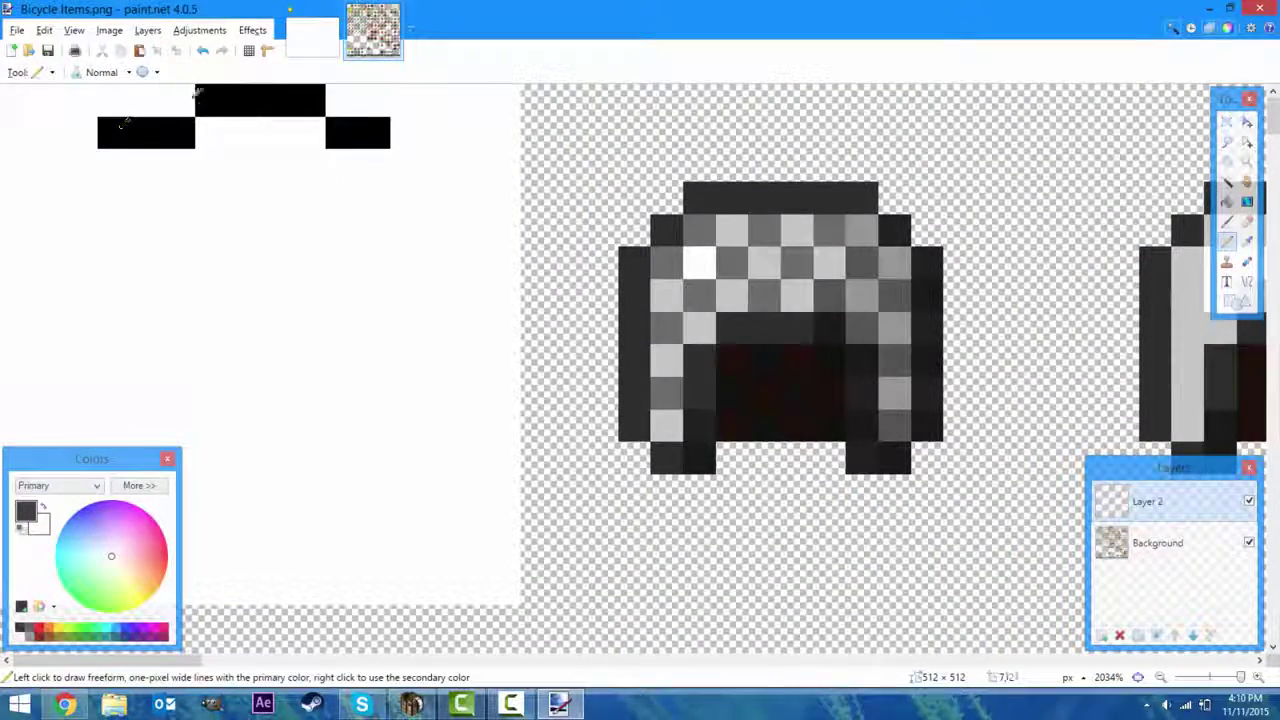
key(s)
drag(163, 114, 229, 163)
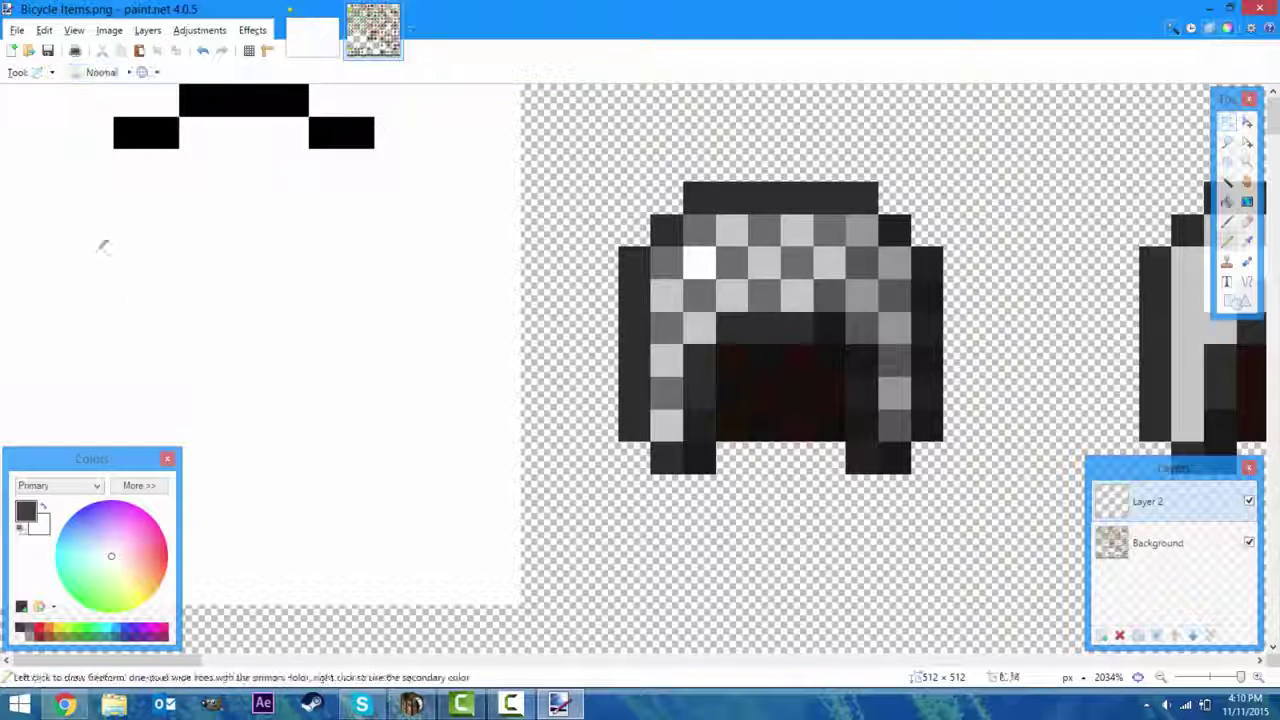
click(98, 164)
drag(392, 164, 485, 318)
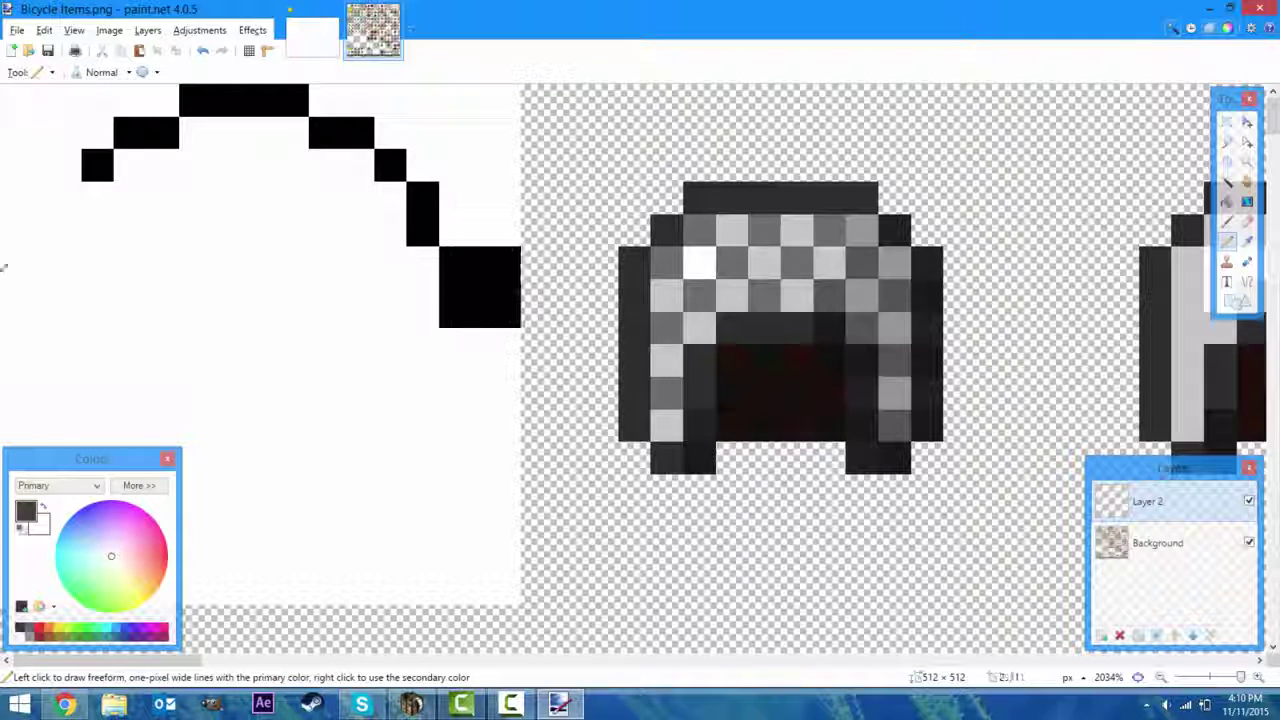
Widen the wheel's upper arc to the full width of the white square, deleting and redrawing its misplaced pixels
drag(470, 210, 409, 129)
click(105, 140)
key(s)
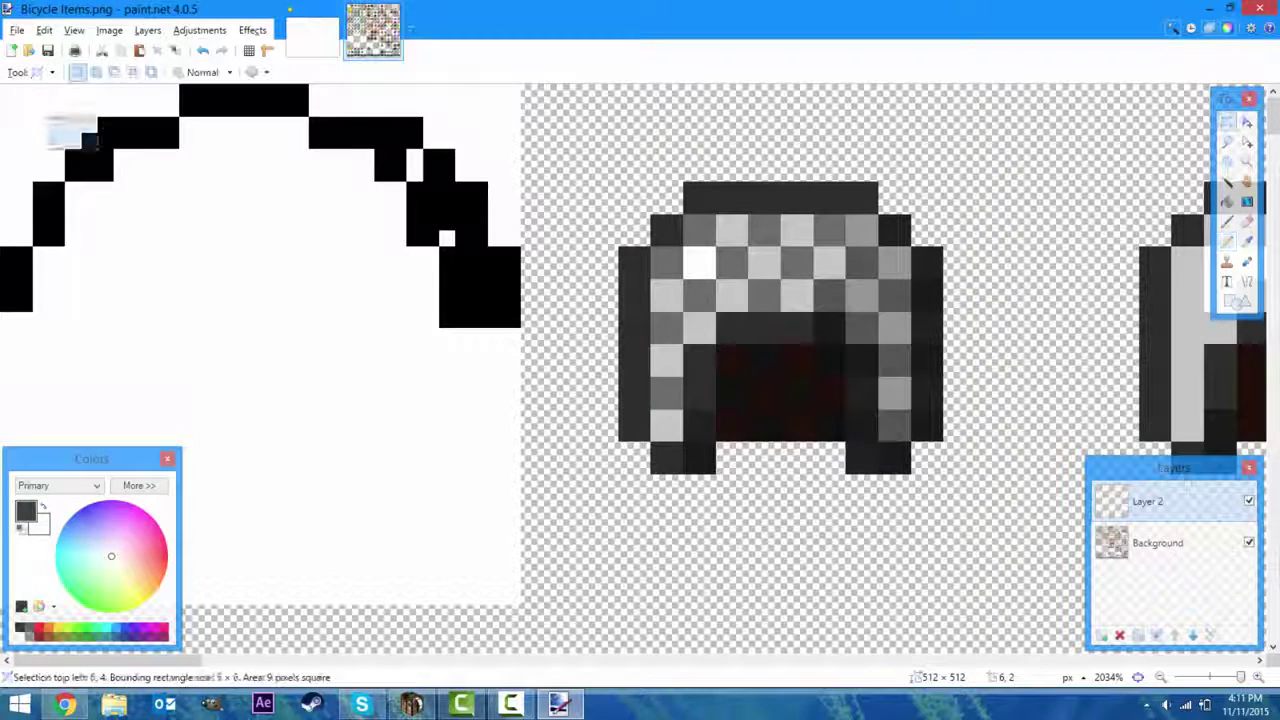
drag(96, 82, 330, 170)
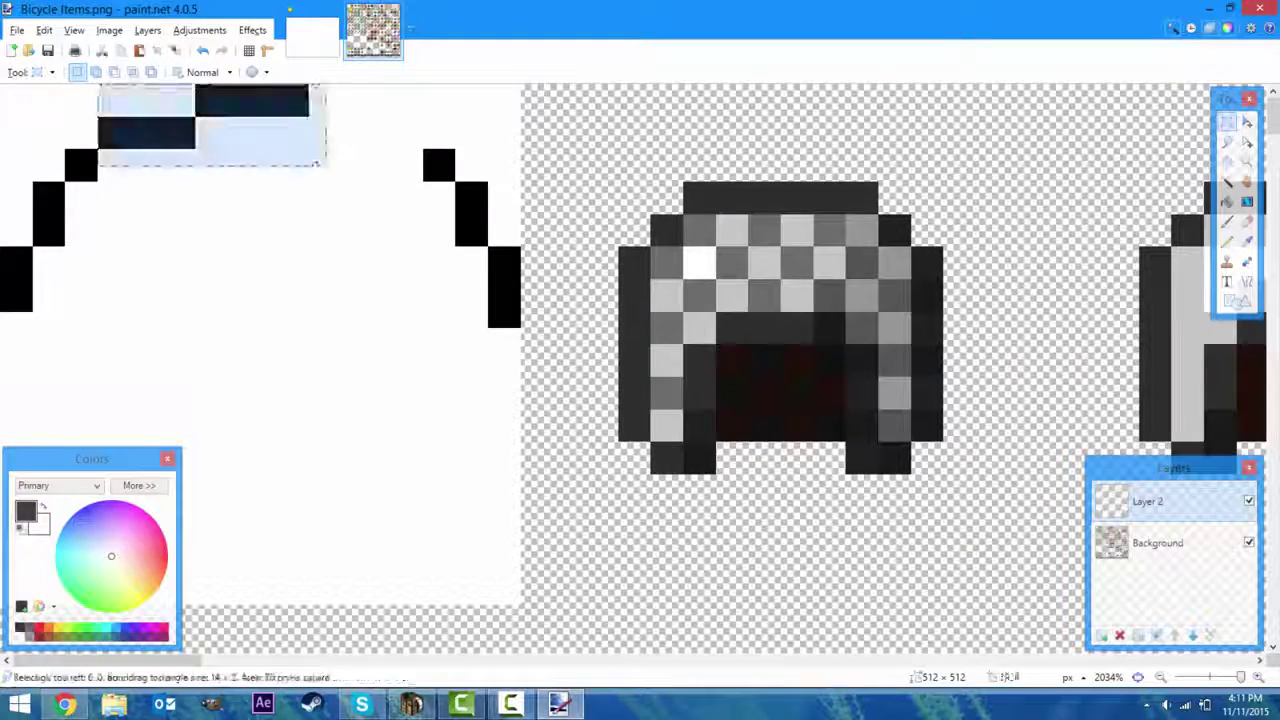
key(Delete)
key(p)
drag(176, 132, 282, 107)
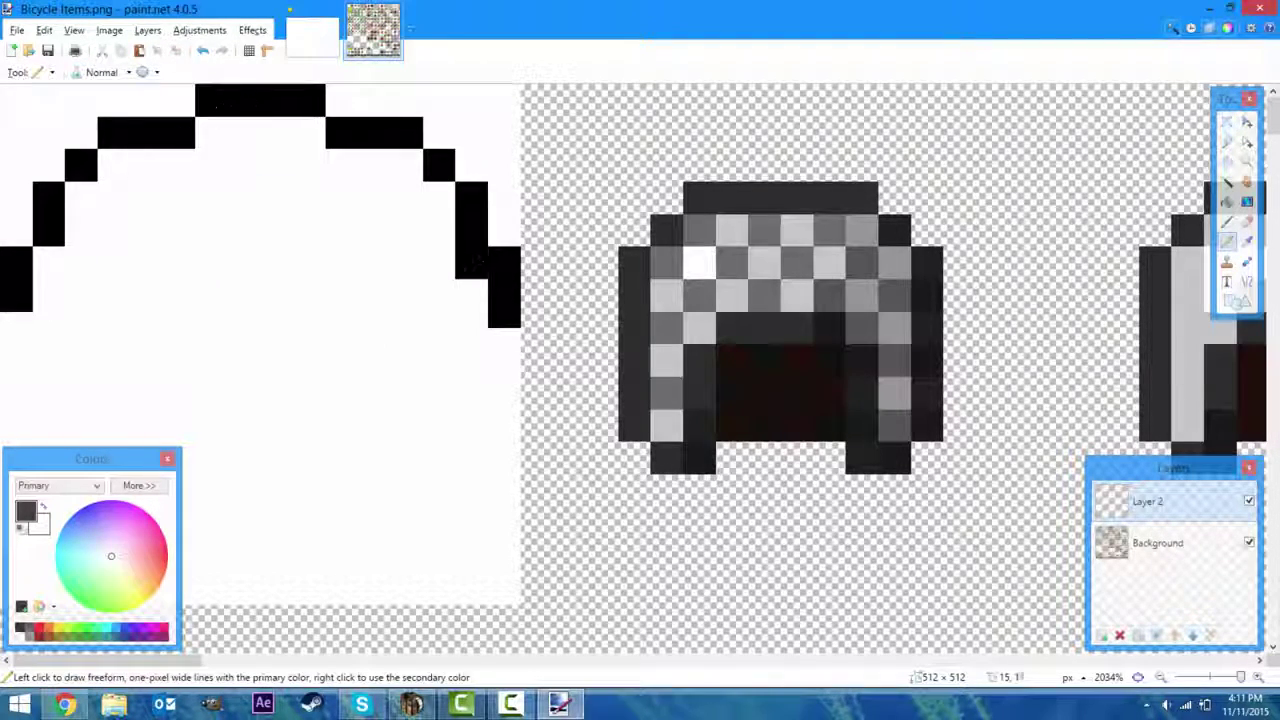
Draw the sides and the lower arc of the wheel outline to close it into a black ring
key(s)
drag(2, 230, 130, 298)
key(ctrl+d)
key(p)
mouse_move(16, 300)
mouse_down()
mouse_move(16, 397)
mouse_move(43, 363)
mouse_move(82, 395)
mouse_move(170, 358)
mouse_move(290, 398)
mouse_up()
scroll(41, 364, down, 2)
click(49, 329)
scroll(41, 364, down, 2)
mouse_move(504, 140)
mouse_down()
mouse_move(497, 215)
mouse_move(460, 240)
mouse_move(468, 258)
mouse_move(414, 355)
mouse_move(300, 395)
mouse_up()
Trim the outer corner pixels at the ends of the ring's top, bottom and side segments
scroll(290, 370, up, 4)
key(s)
drag(2, 168, 46, 212)
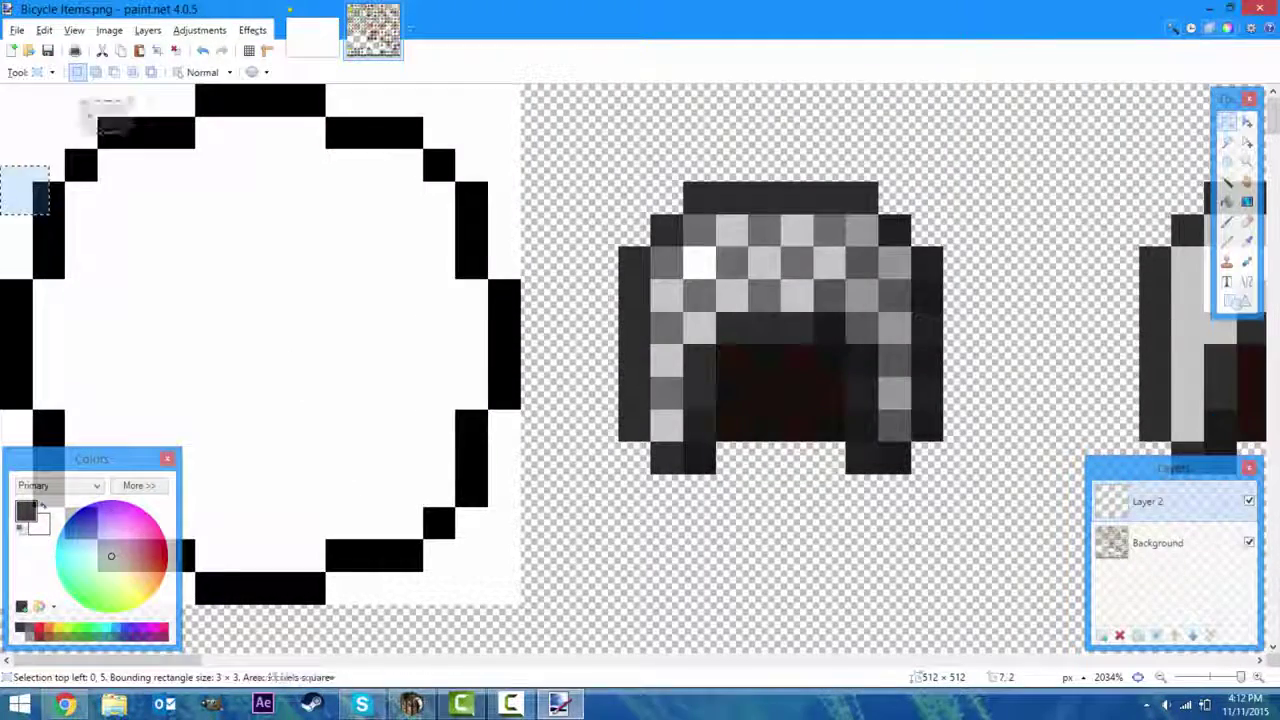
key(Delete)
ctrl+drag(195, 85, 211, 100)
ctrl+drag(309, 85, 325, 100)
ctrl+drag(0, 280, 16, 296)
ctrl+drag(503, 280, 520, 296)
key(Delete)
key(ctrl+d)
Add single black pixels between the diagonal steps on the outside of the ring with the Pencil
key(p)
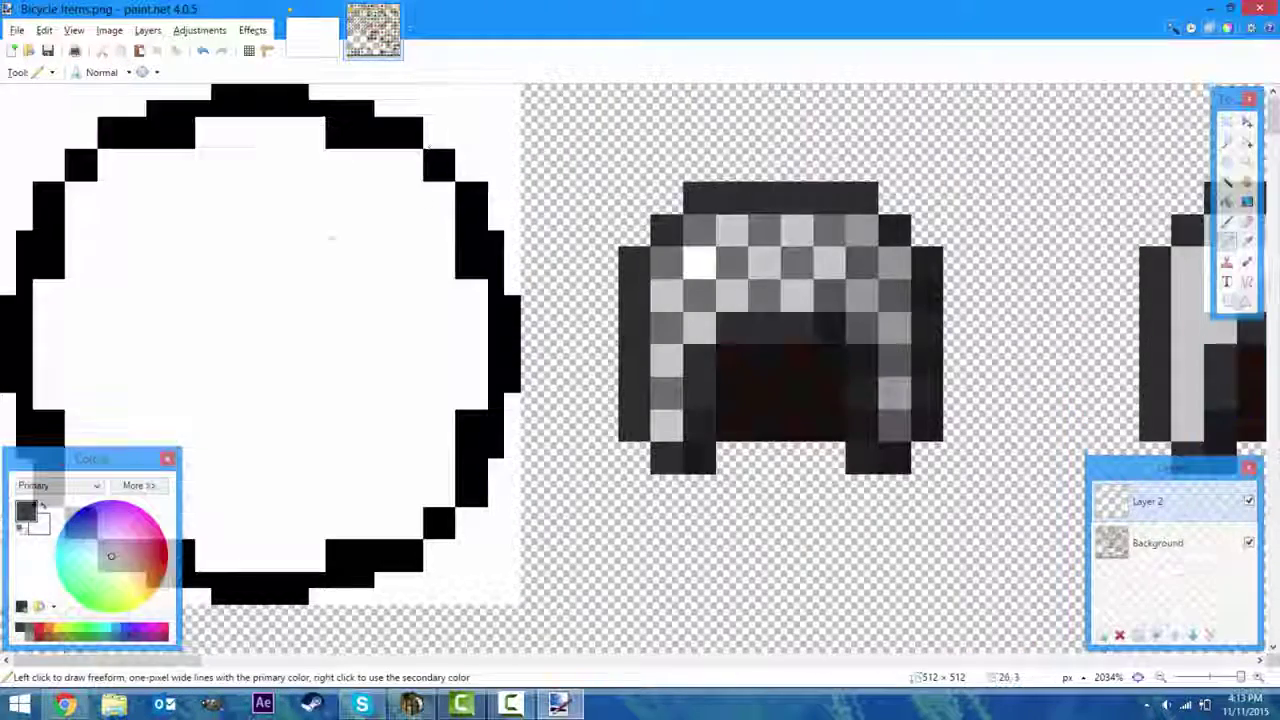
click(463, 172)
click(430, 142)
click(92, 141)
click(58, 174)
click(463, 514)
click(430, 547)
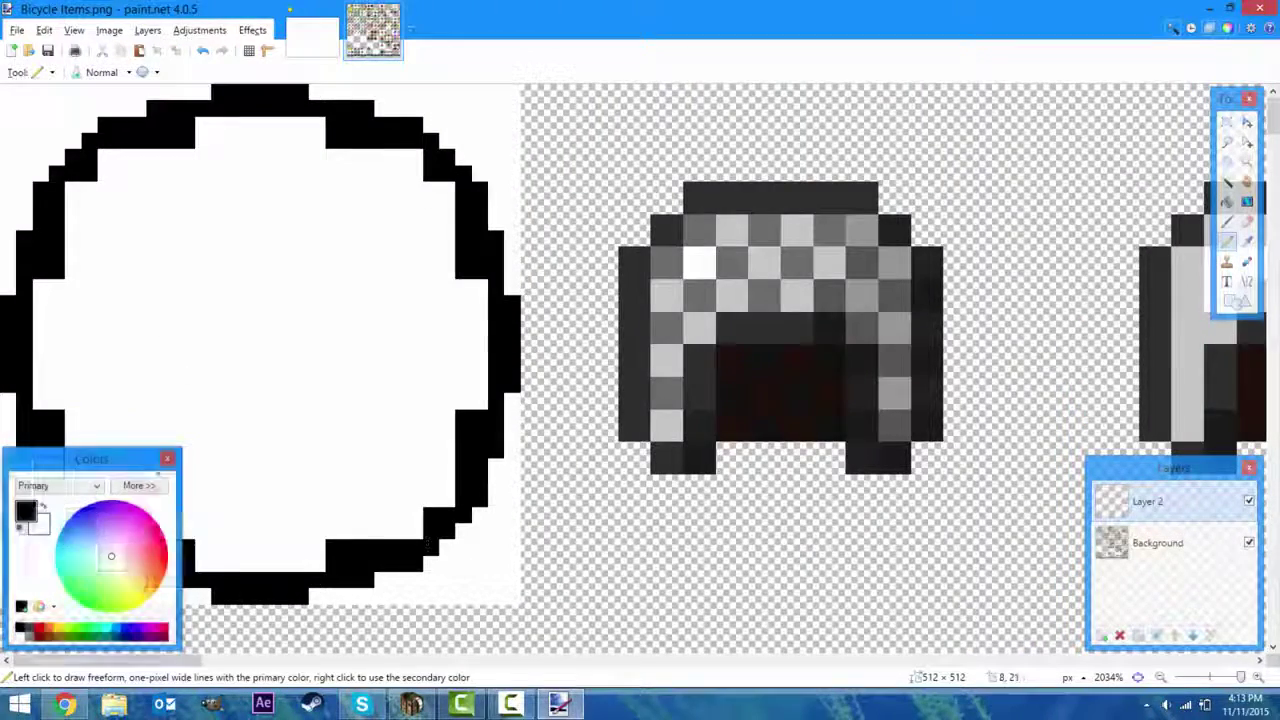
Delete the protruding outer corner pixels next to the ring's diagonal steps
key(s)
drag(16, 490, 50, 540)
ctrl+drag(404, 552, 458, 592)
key(Delete)
drag(404, 80, 460, 136)
ctrl+drag(472, 146, 508, 200)
ctrl+drag(62, 98, 120, 136)
key(Delete)
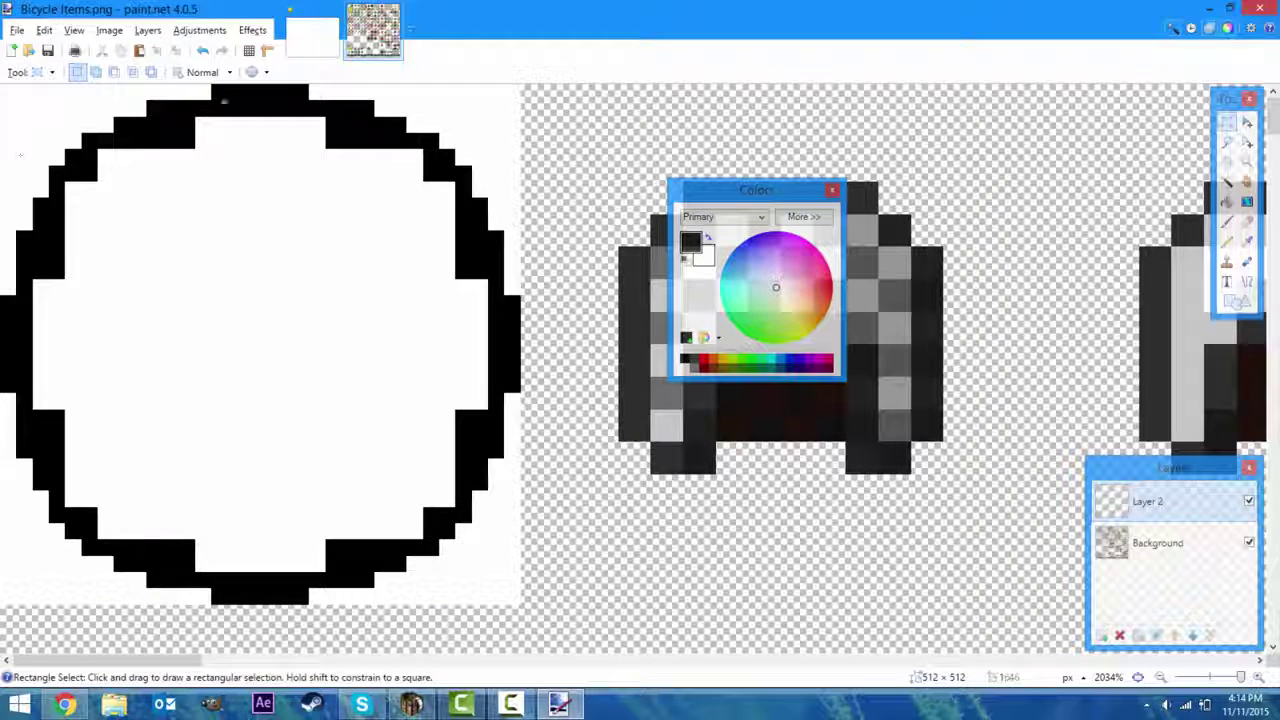
drag(92, 80, 166, 120)
key(Delete)
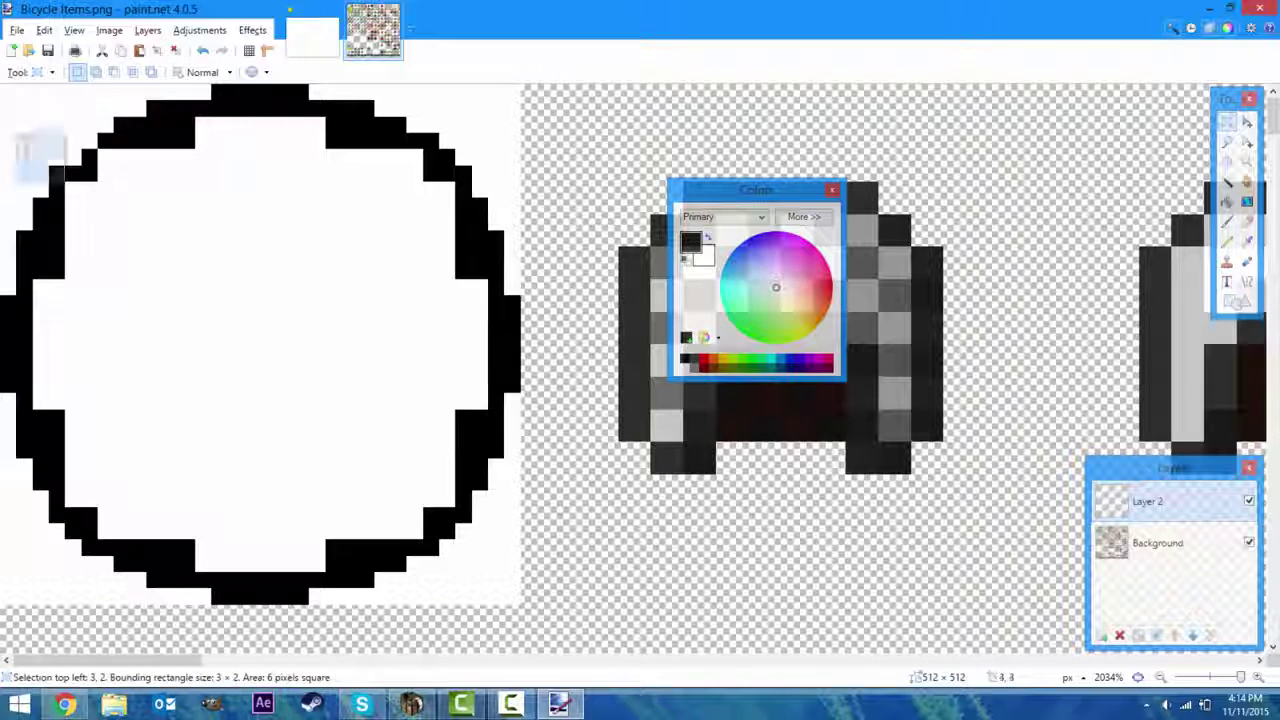
Delete the excess outer pixels on the four diagonals of the ring
key(Delete)
key(ctrl+d)
drag(424, 116, 494, 168)
drag(432, 506, 488, 576)
drag(50, 534, 100, 572)
key(ctrl+d)
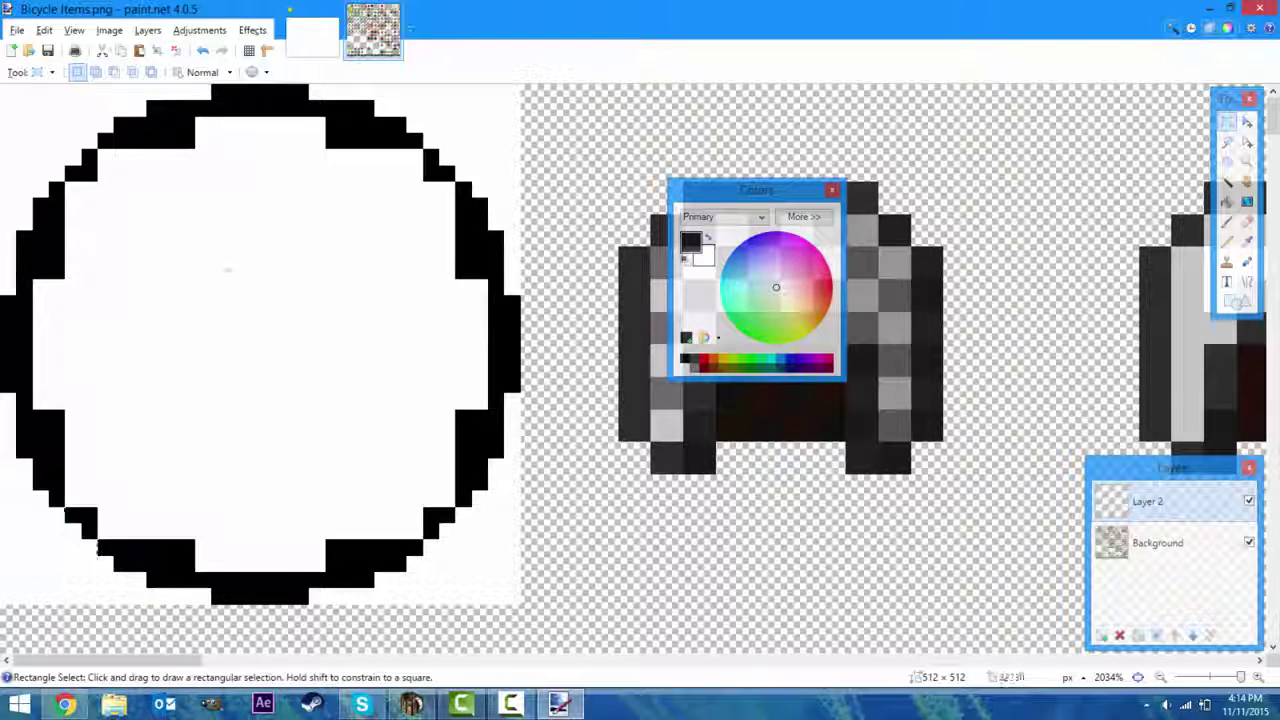
key(Delete)
Trim the remaining outer corner pixels on the ring's long steps to round the outer edge
drag(472, 164, 512, 224)
ctrl+drag(388, 100, 424, 136)
key(Delete)
drag(62, 82, 166, 136)
key(Delete)
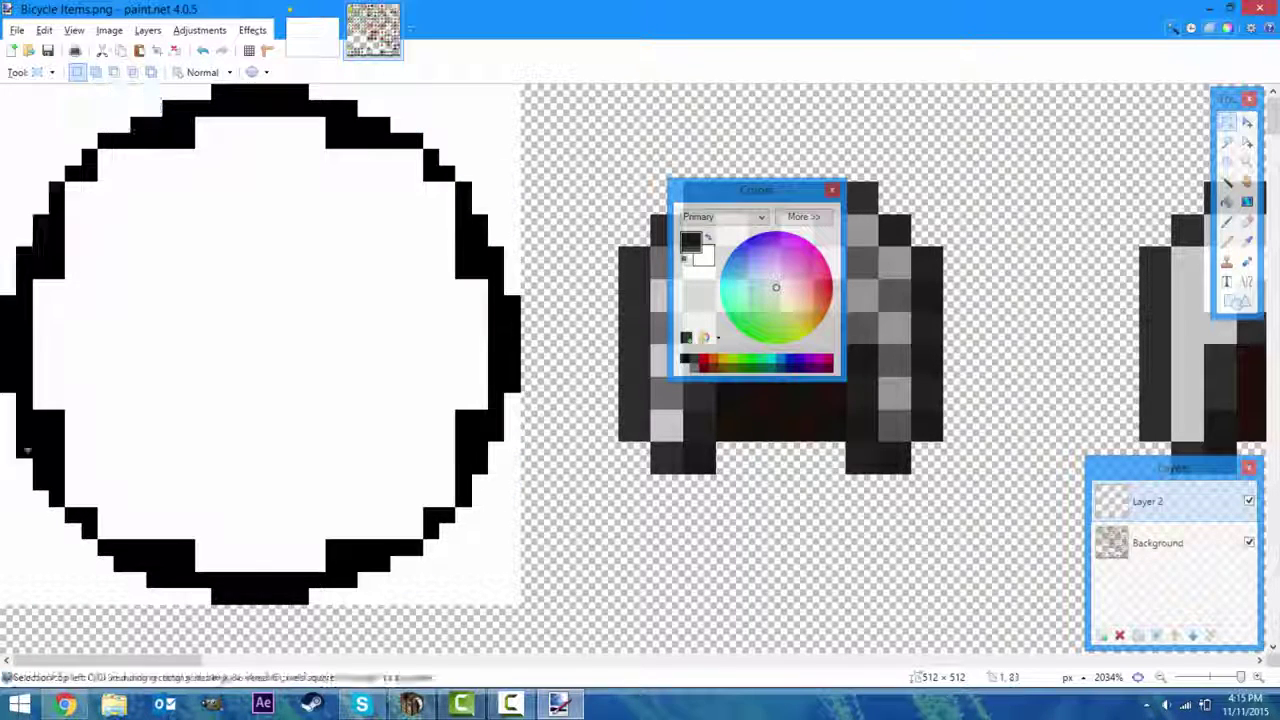
drag(2, 442, 50, 524)
ctrl+drag(160, 606, 114, 558)
key(Delete)
key(ctrl+d)
Smooth the ring's inner edge by adding pixels along its upper-right curve and deleting inner corner pixels elsewhere
key(p)
click(406, 165)
key(s)
drag(310, 132, 344, 184)
key(Delete)
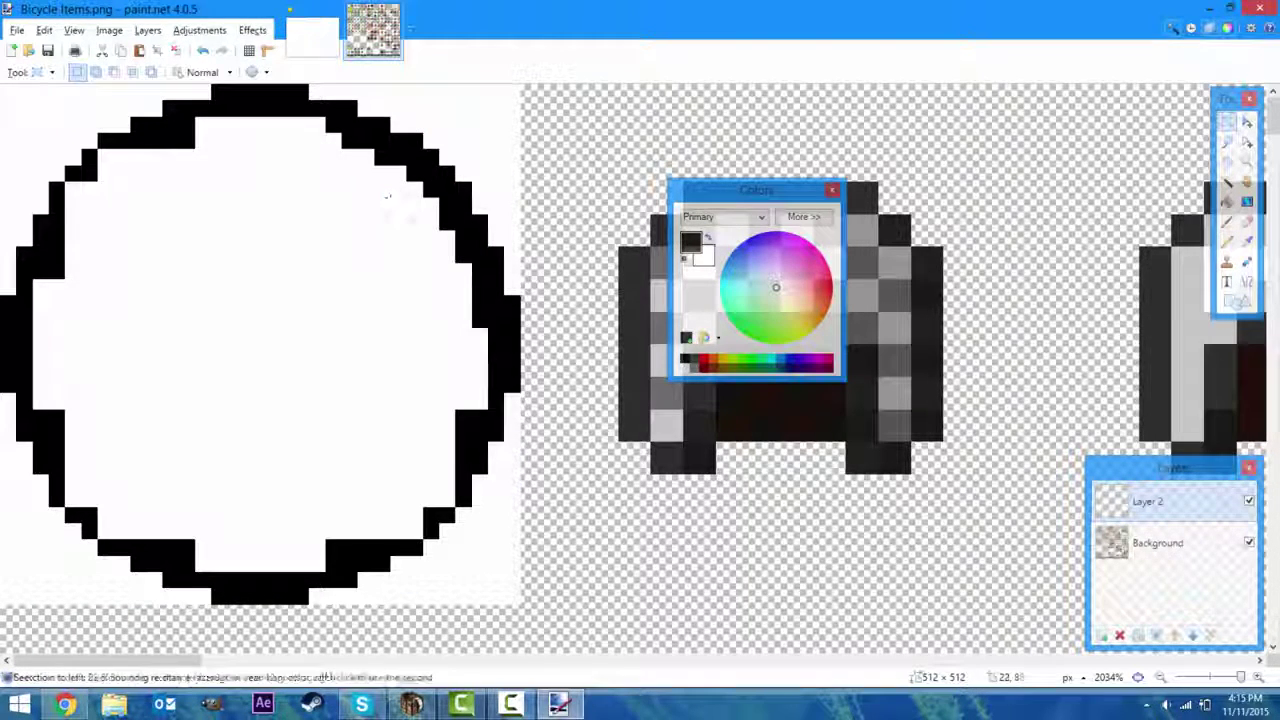
drag(424, 312, 476, 372)
key(Delete)
drag(174, 472, 248, 560)
key(Delete)
drag(48, 263, 114, 426)
key(Delete)
key(ctrl+d)
Thicken the ring inward with black pencil pixels along its upper, side and lower inner edges
key(p)
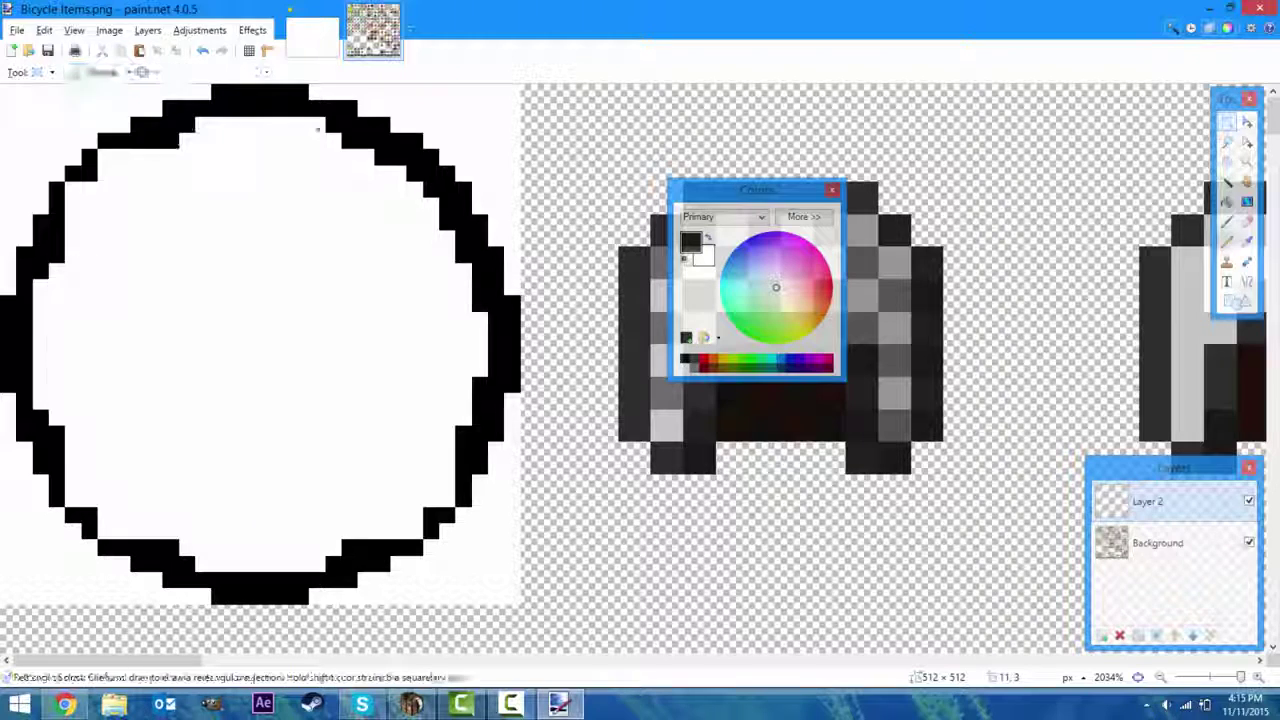
click(211, 125)
click(121, 157)
click(73, 200)
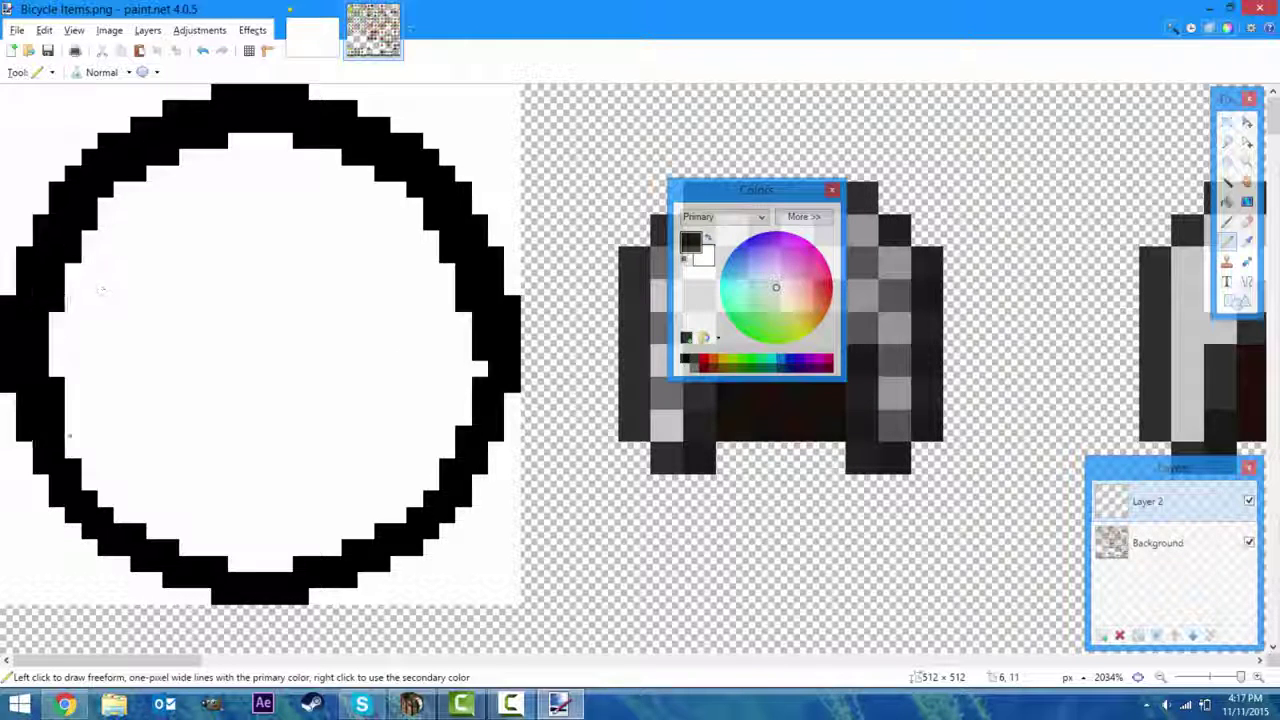
click(121, 498)
click(137, 514)
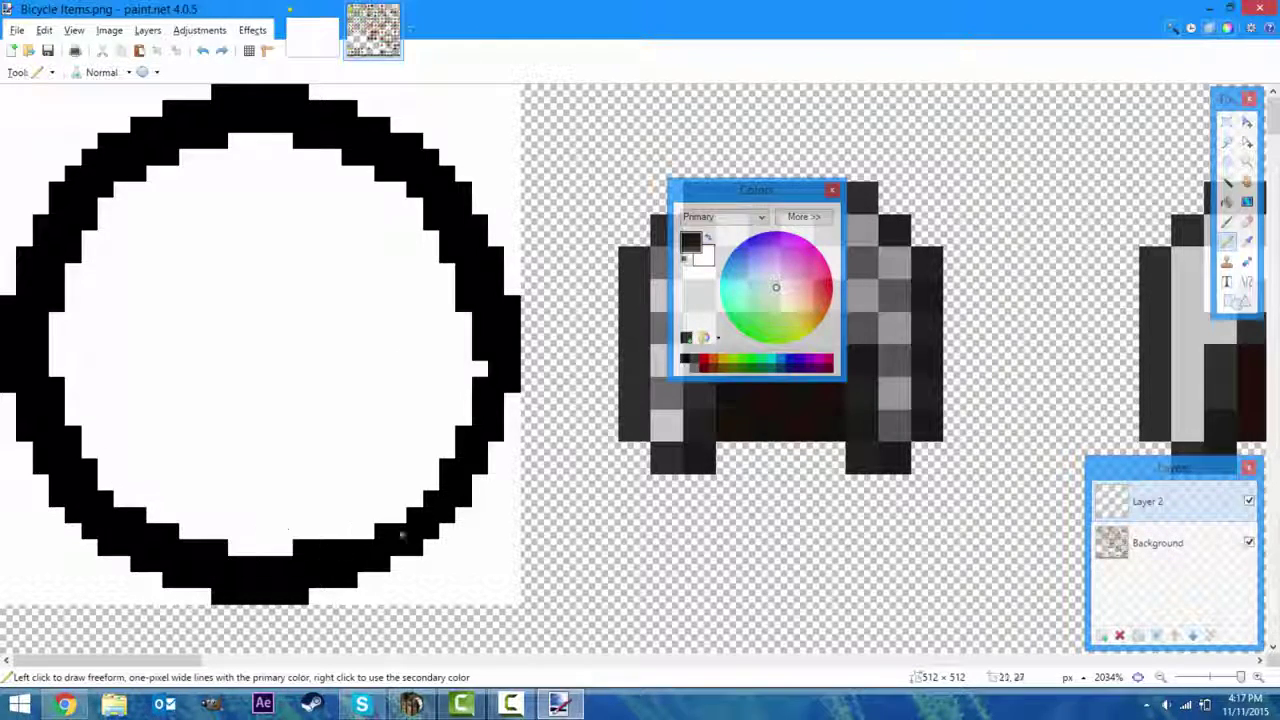
click(385, 520)
Select the 32 × 32 square beside the ring and replace the helmet sprite there with solid black
key(s)
drag(755, 189, 805, 437)
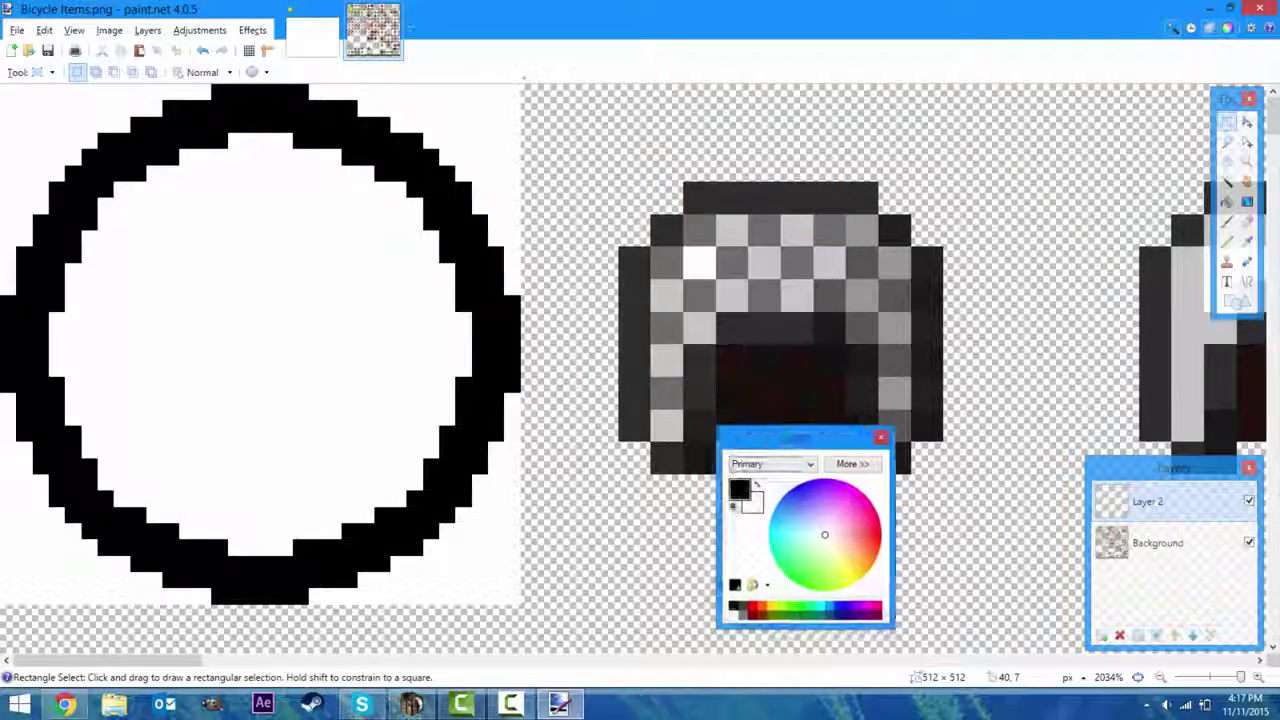
drag(521, 86, 1041, 604)
key(BackSpace)
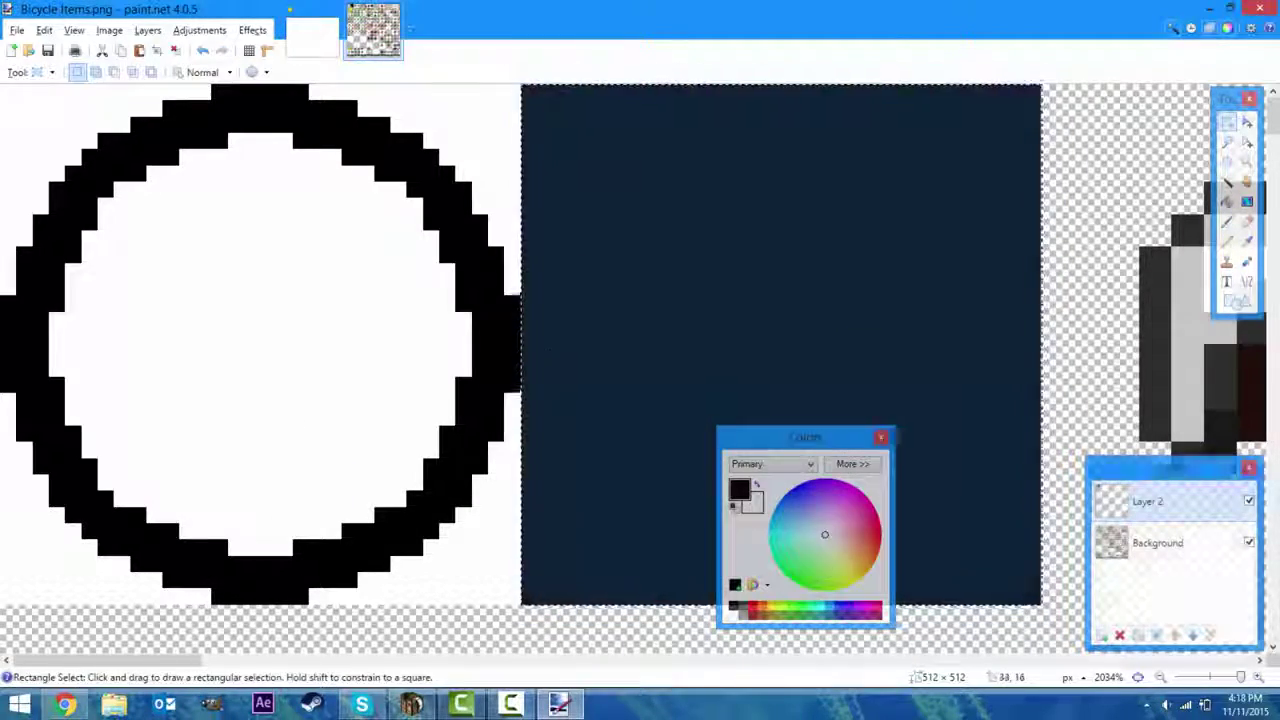
key(f)
click(723, 320)
Copy the ring onto the neighbouring 32 × 32 square and make the area around and inside the copy red
key(m)
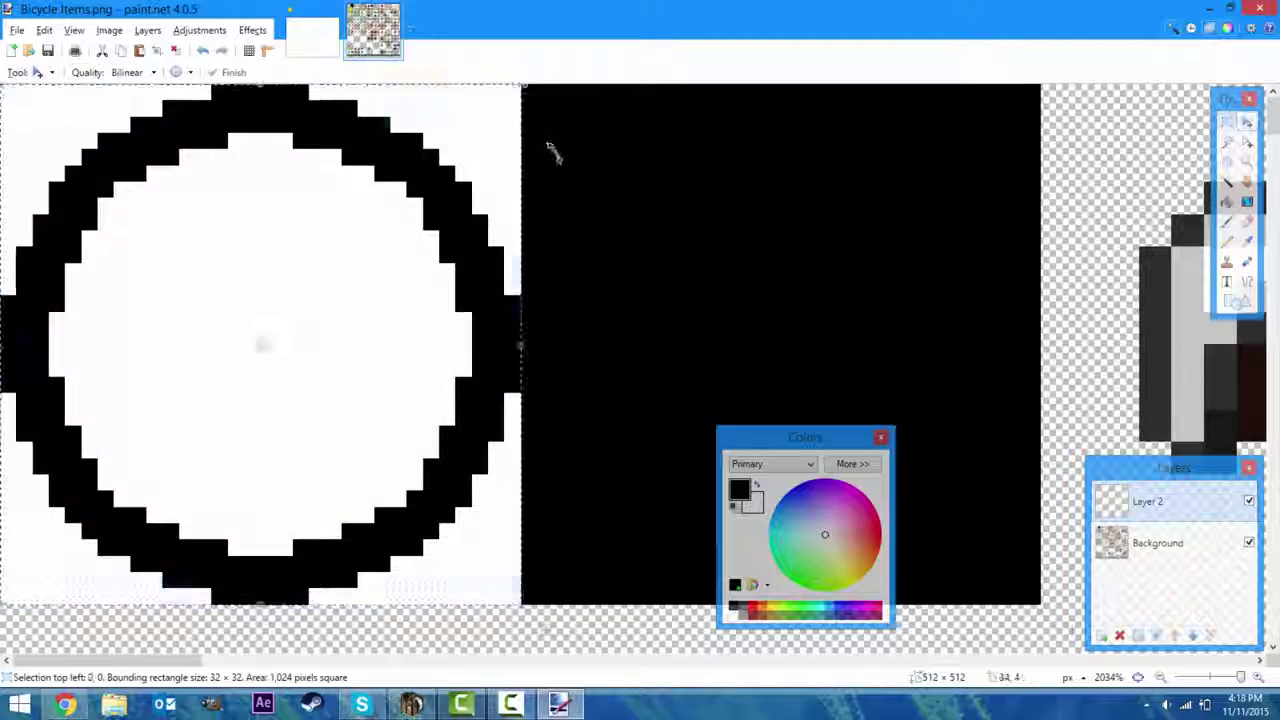
key(Right)
key(Down)
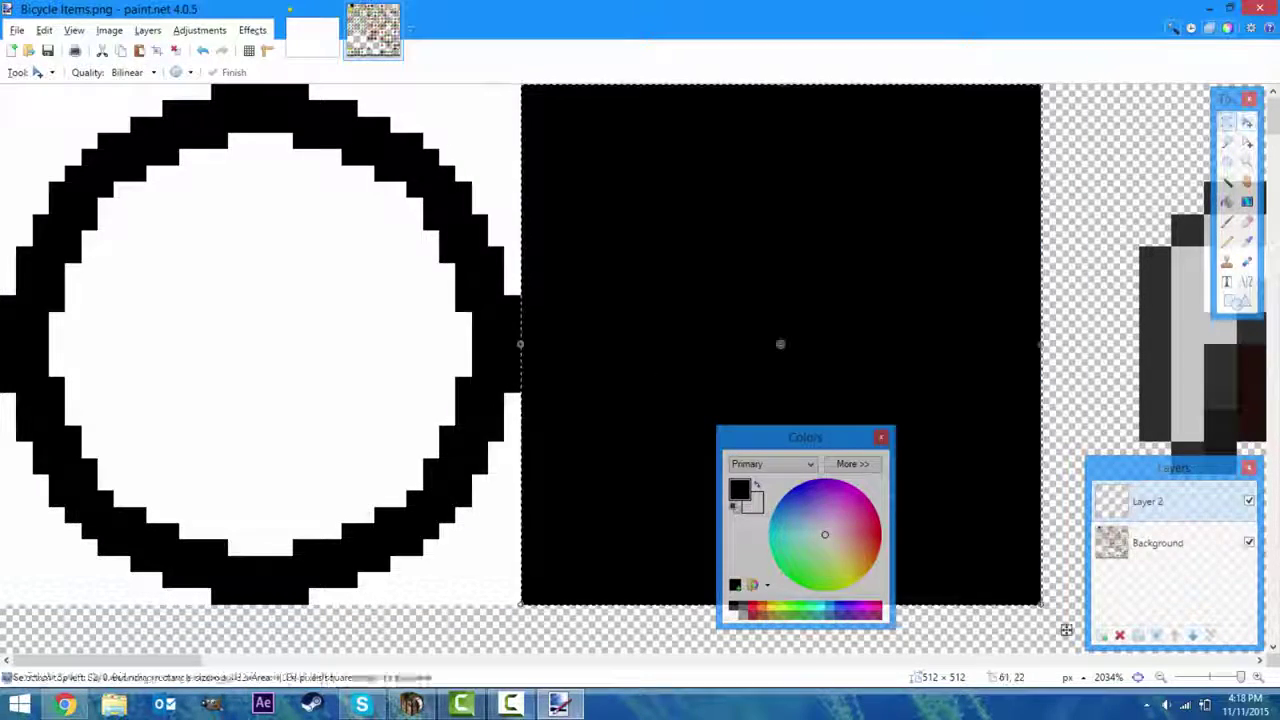
key(f)
click(866, 277)
key(p)
drag(805, 437, 92, 452)
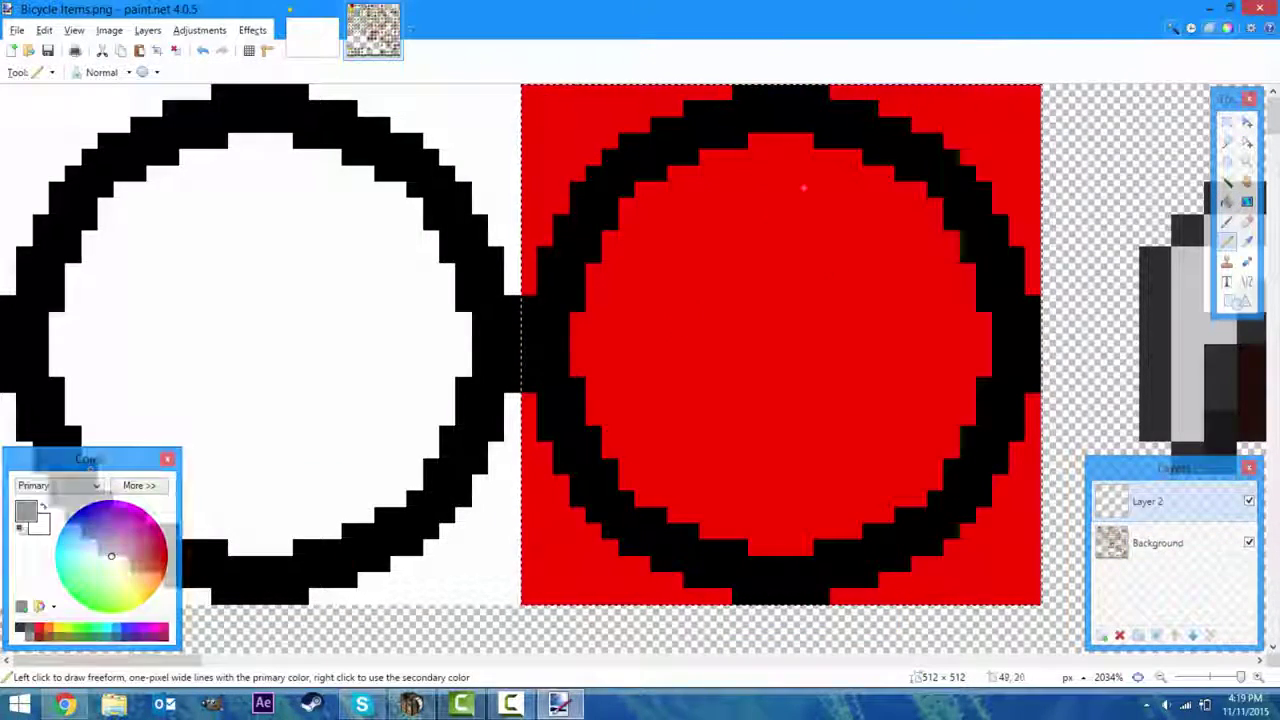
Draw a light gray vertical spoke two pixels wide through the centre of the ring copy
click(139, 485)
click(780, 143)
click(139, 485)
drag(780, 140, 766, 550)
drag(575, 336, 990, 345)
drag(540, 350, 715, 343)
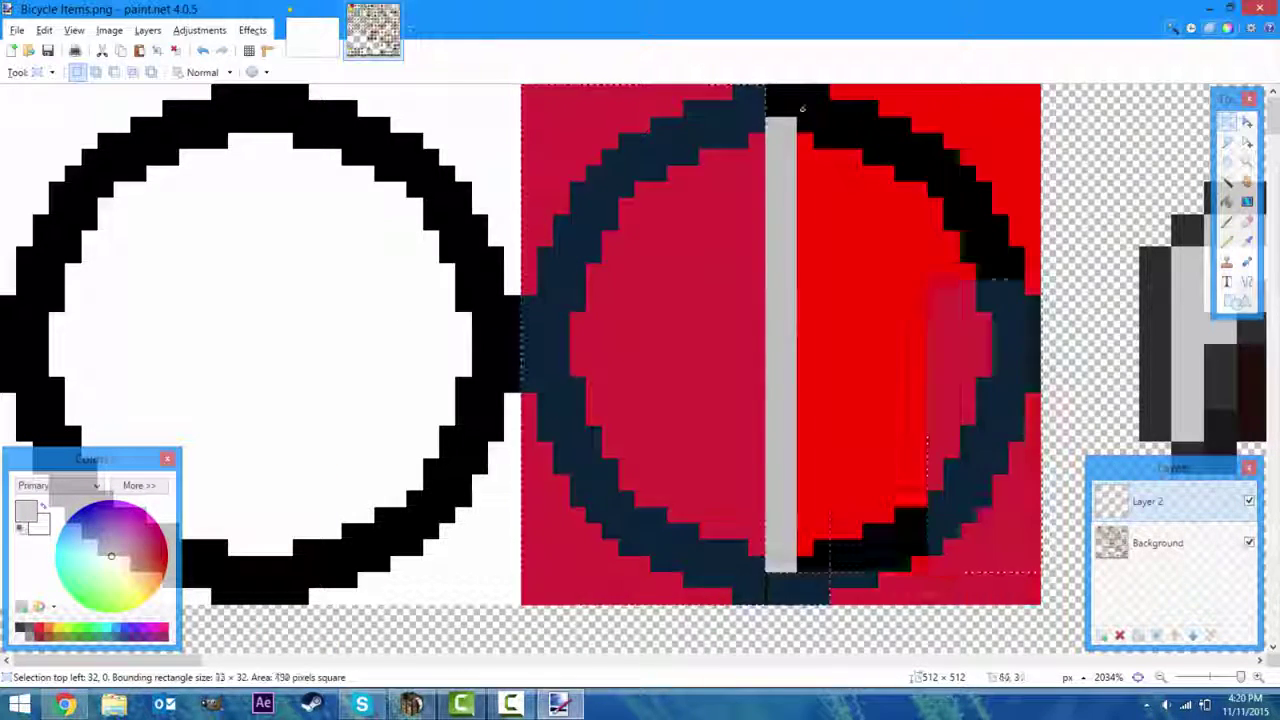
Clear the ring copy and the red area around the gray spoke so only the spoke remains in the square
key(ctrl+z)
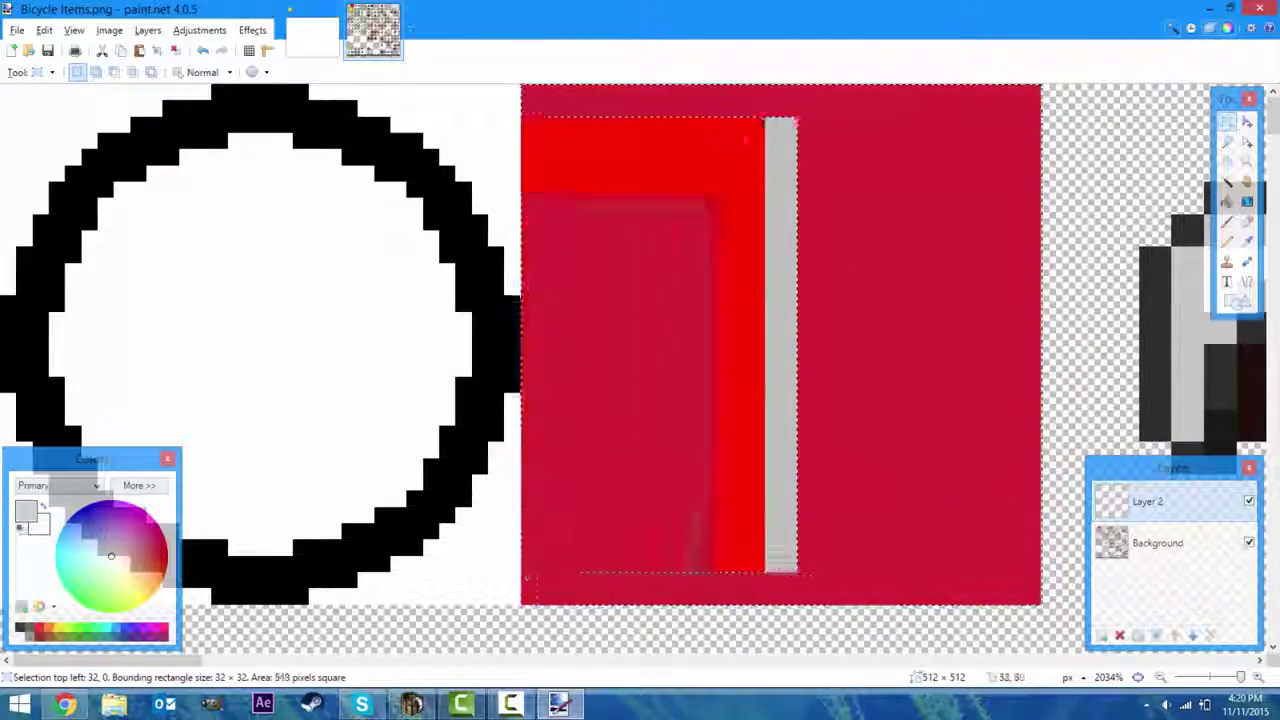
key(ctrl+z)
key(ctrl+z)
key(ctrl+z)
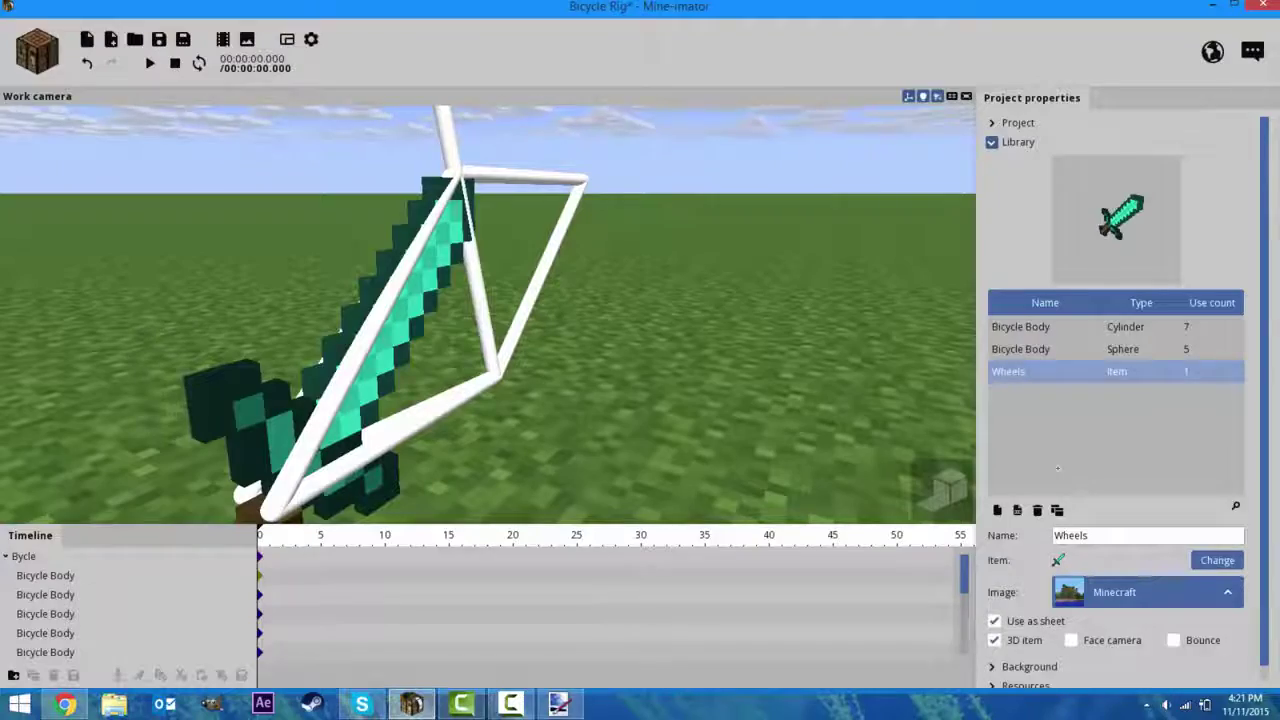
In Mine-imator, rename the Wheels item to Tires and load the Bicycle Items image as its texture sheet
text(s)
click(1147, 592)
click(1130, 524)
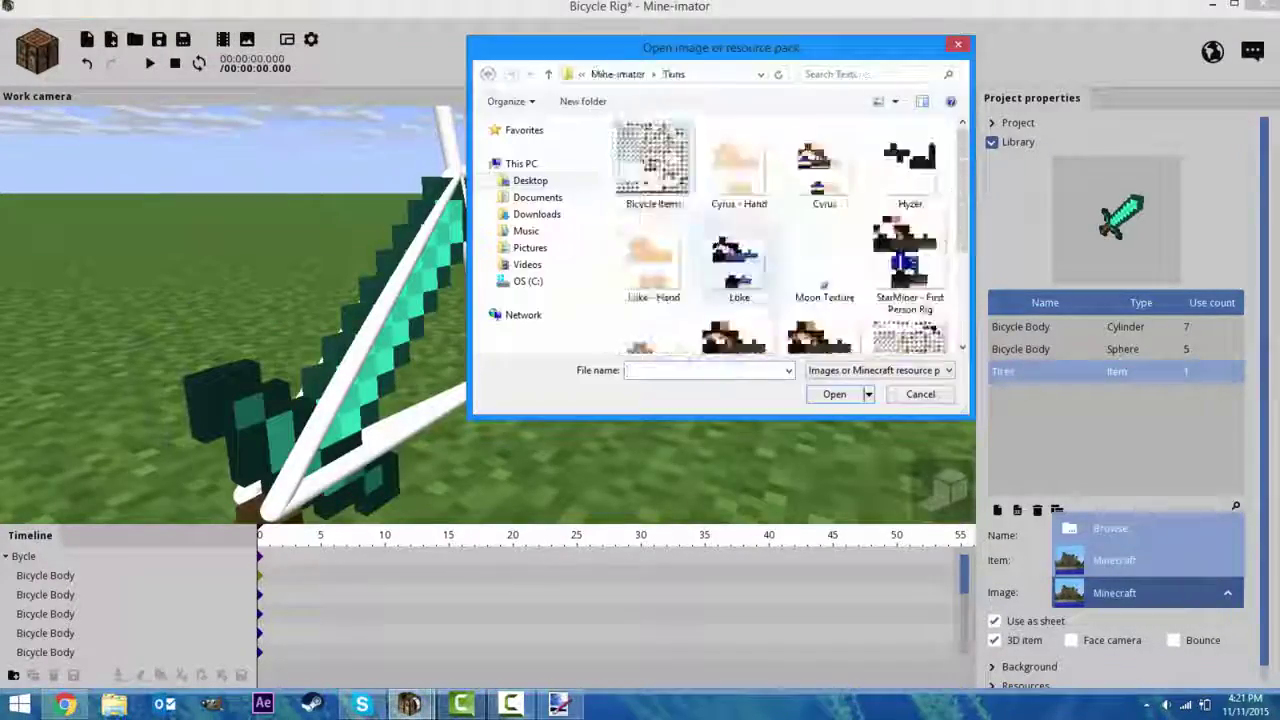
double_click(511, 166)
click(1217, 560)
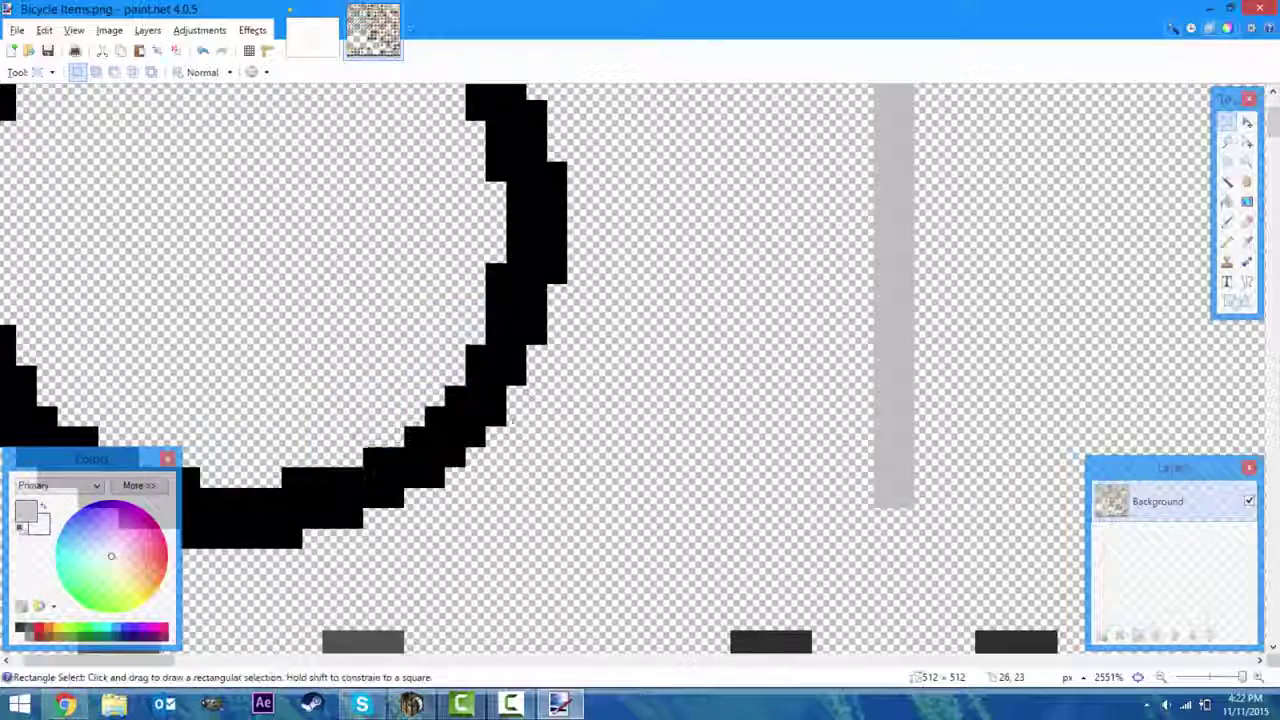
In paint.net, delete the protruding inner corner pixels along the ring's lower, side and upper curves
scroll(640, 370, left, 2)
drag(160, 372, 285, 457)
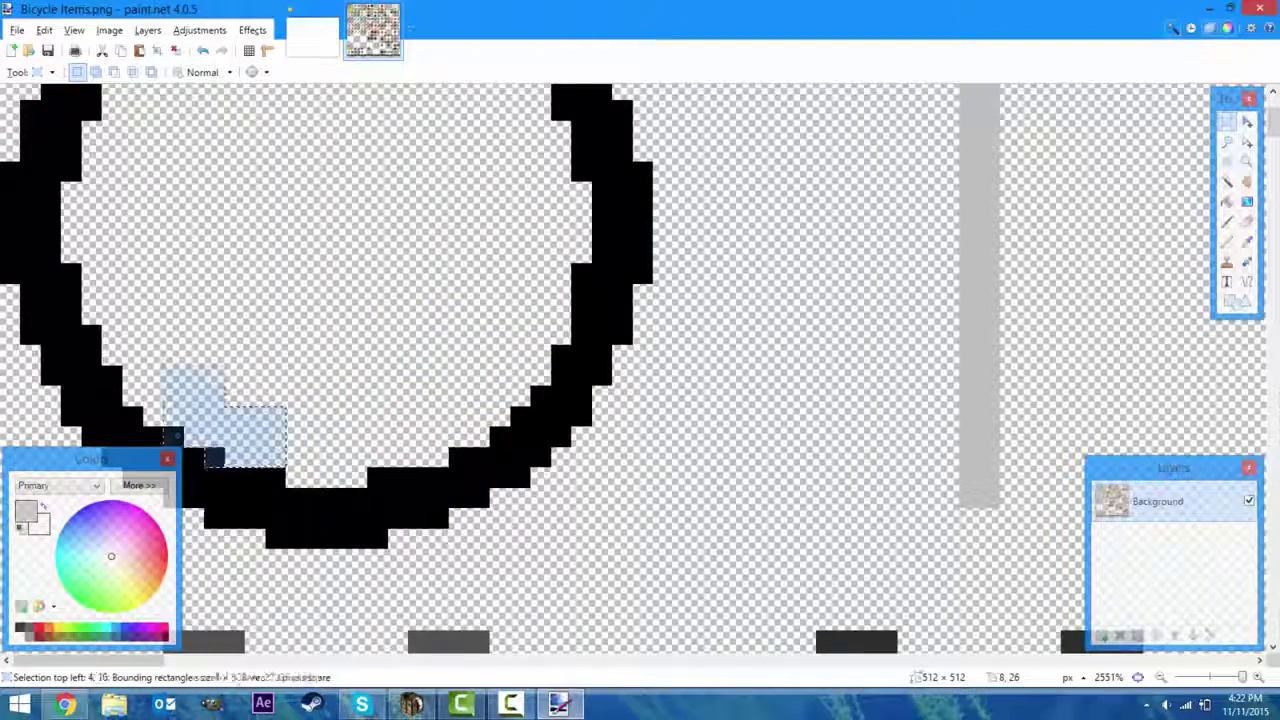
scroll(640, 370, up, 2)
ctrl+drag(82, 195, 265, 440)
ctrl+drag(165, 95, 490, 258)
key(Delete)
scroll(640, 370, down, 2)
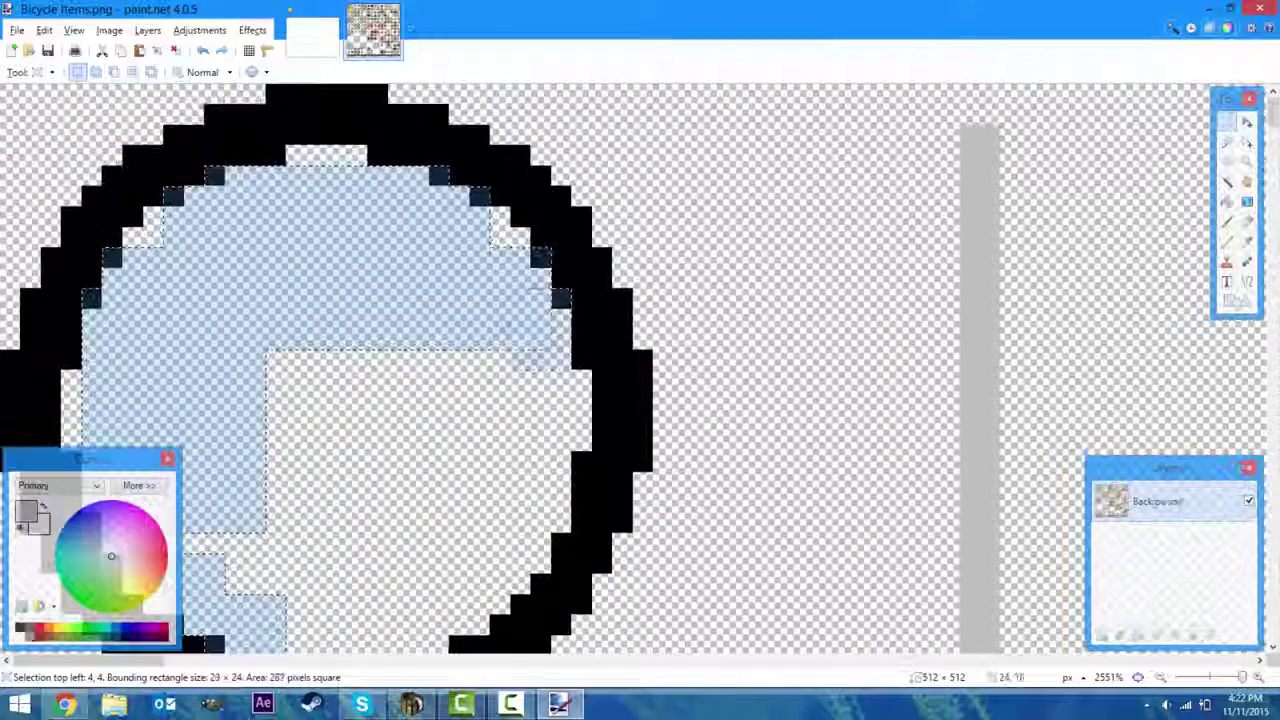
Deselect the trimmed ring area, save the Bicycle Items image and switch back to Mine-imator
key(ctrl+d)
key(p)
scroll(188, 618, up, 5)
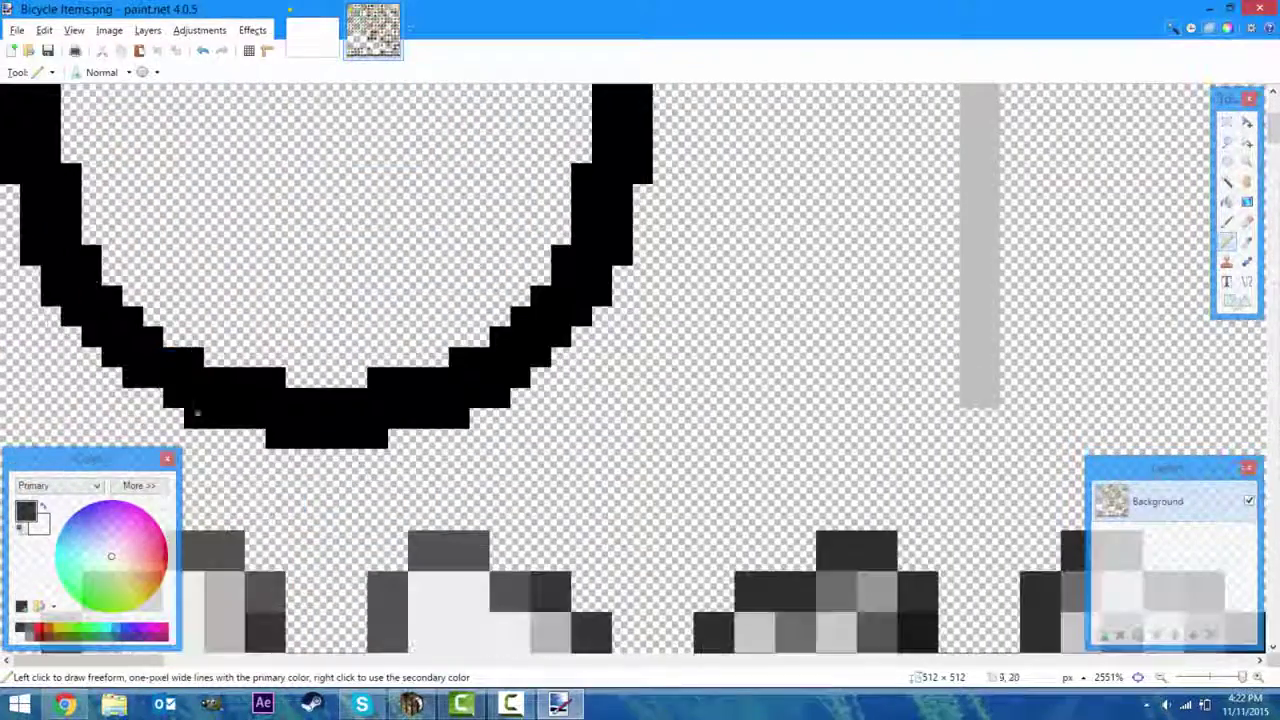
key(ctrl+s)
key(alt+Tab)
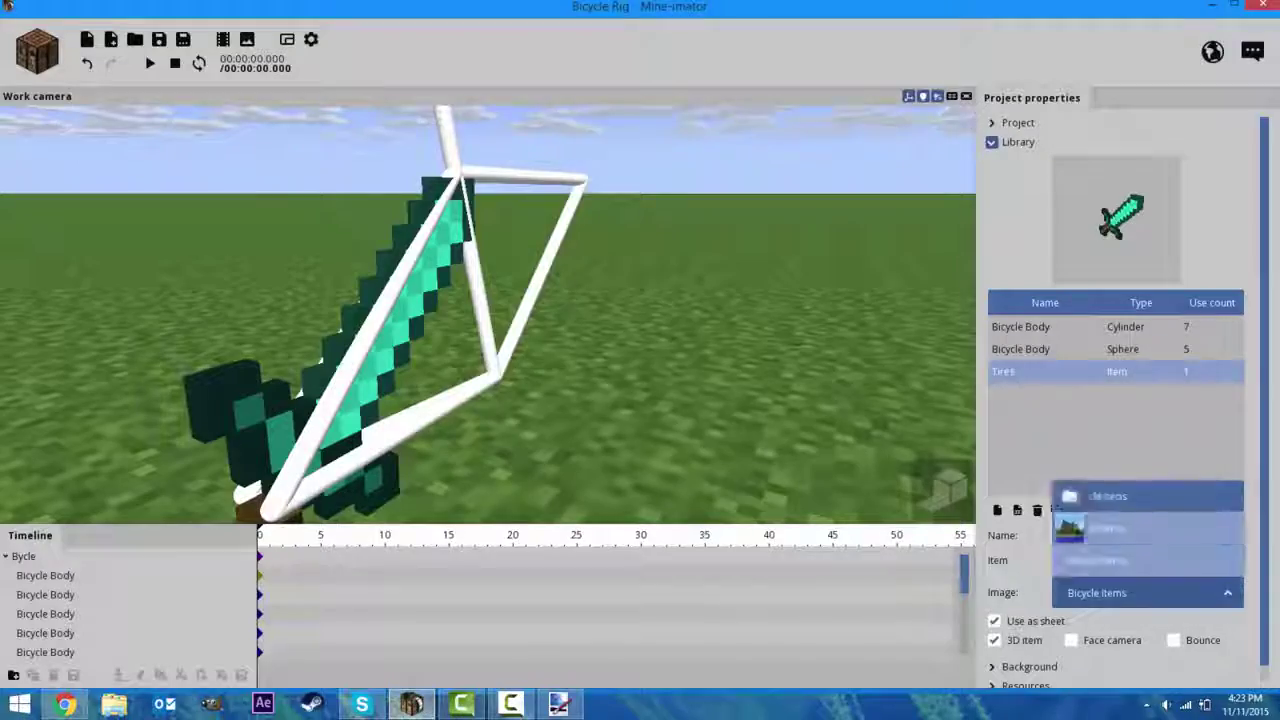
Choose the black ring from the Bicycle Items sheet as the item for Tires
click(1217, 560)
double_click(694, 146)
double_click(1002, 371)
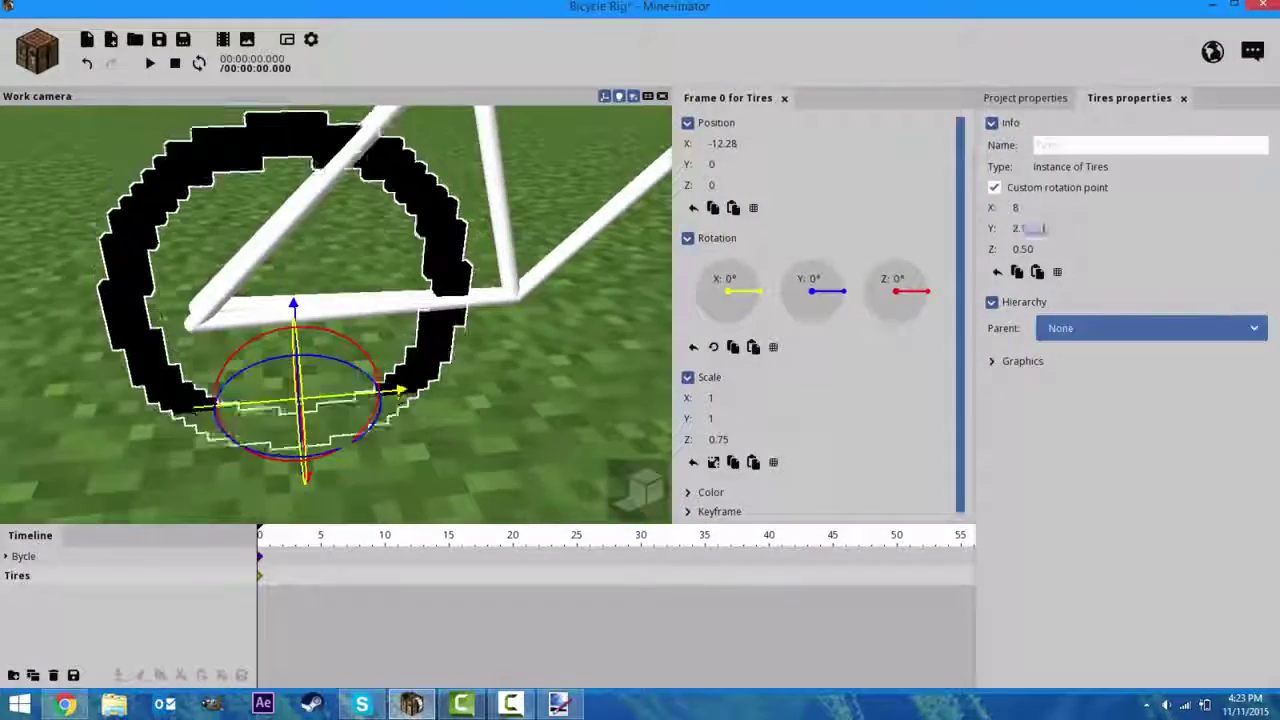
Centre the tire's custom rotation point at X 8, Y 8 and parent the tire to the Bycle folder
drag(1016, 207, 1040, 209)
click(1150, 328)
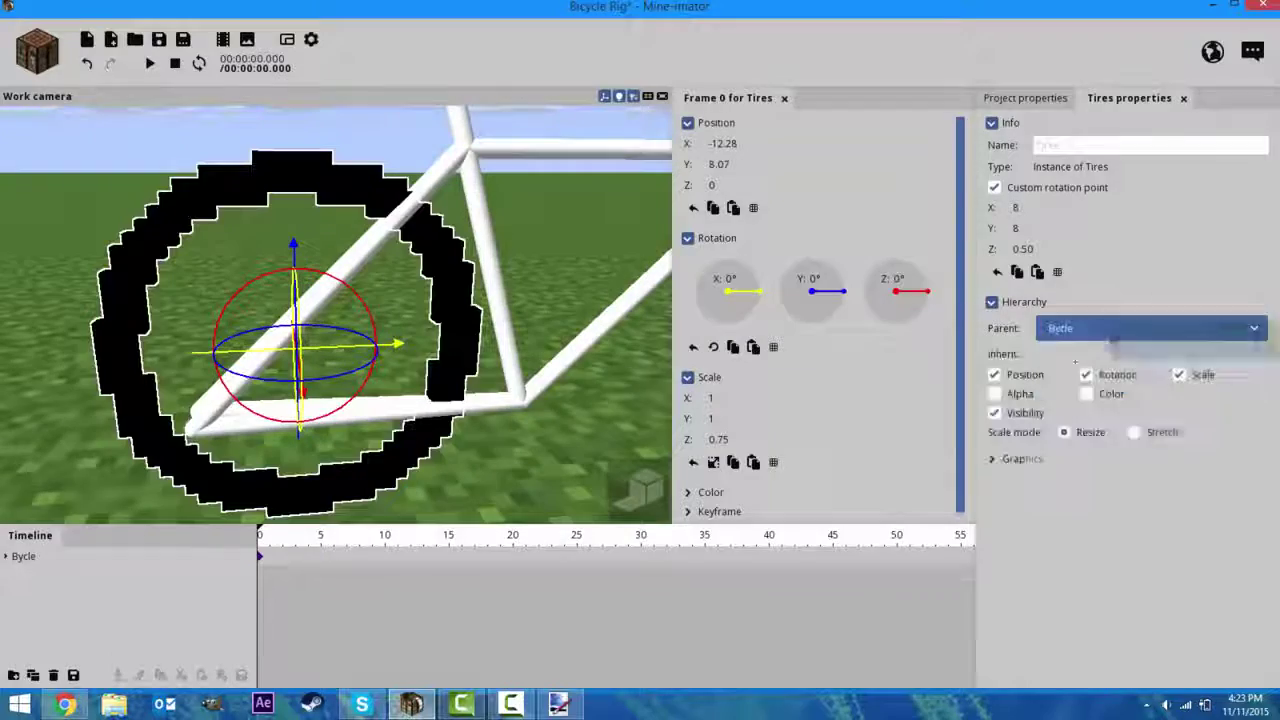
click(1025, 97)
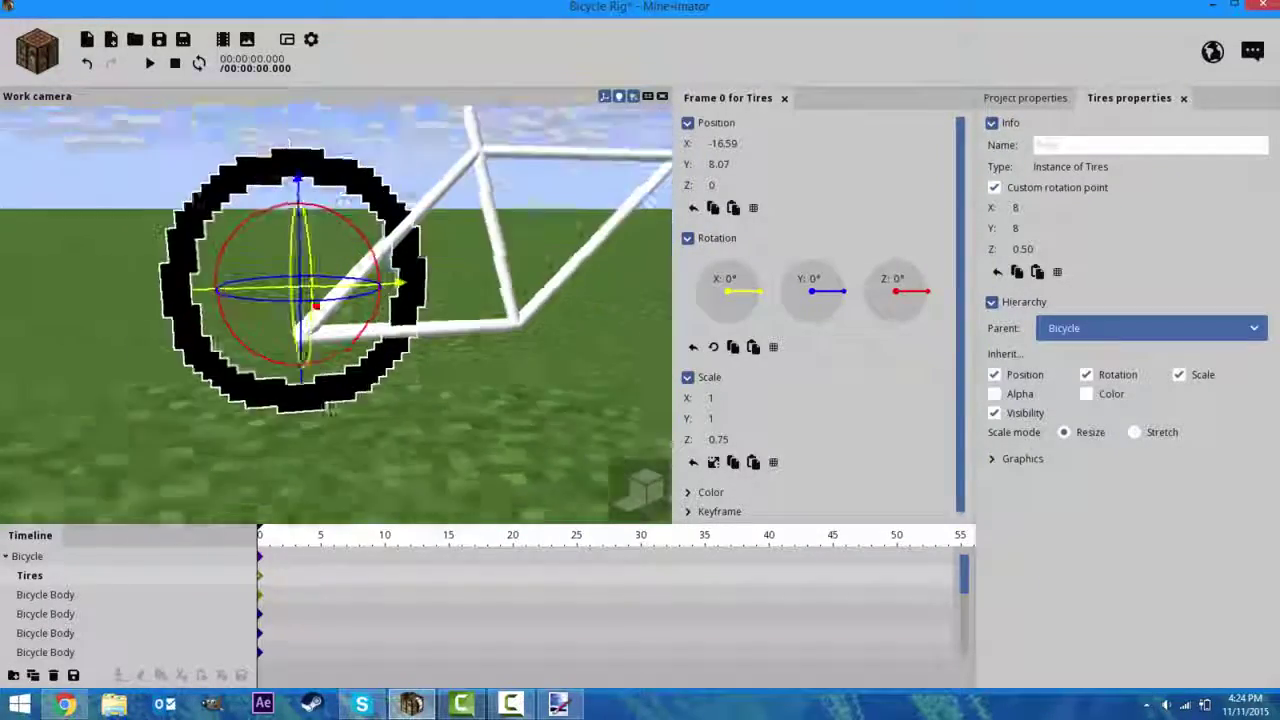
Scale the tire uniformly to 0.75 and adjust the Z rotation of the frame's seat tube
click(713, 462)
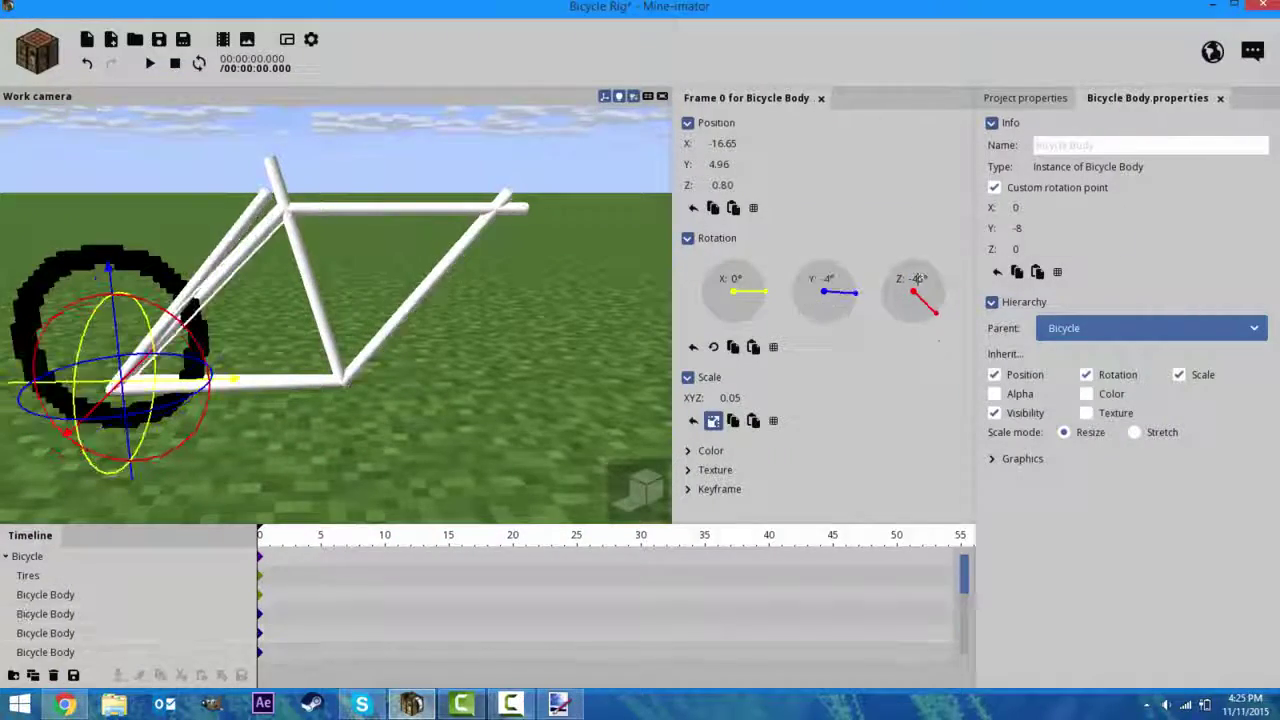
click(45, 652)
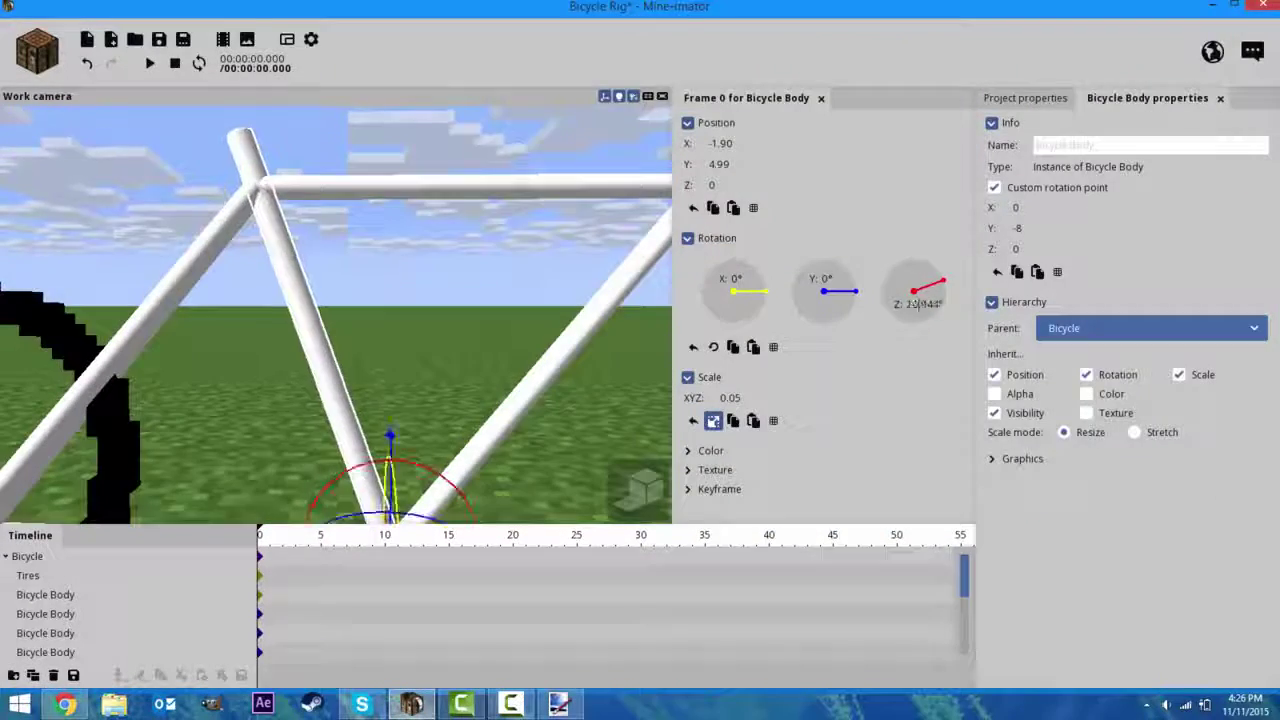
drag(917, 303, 913, 305)
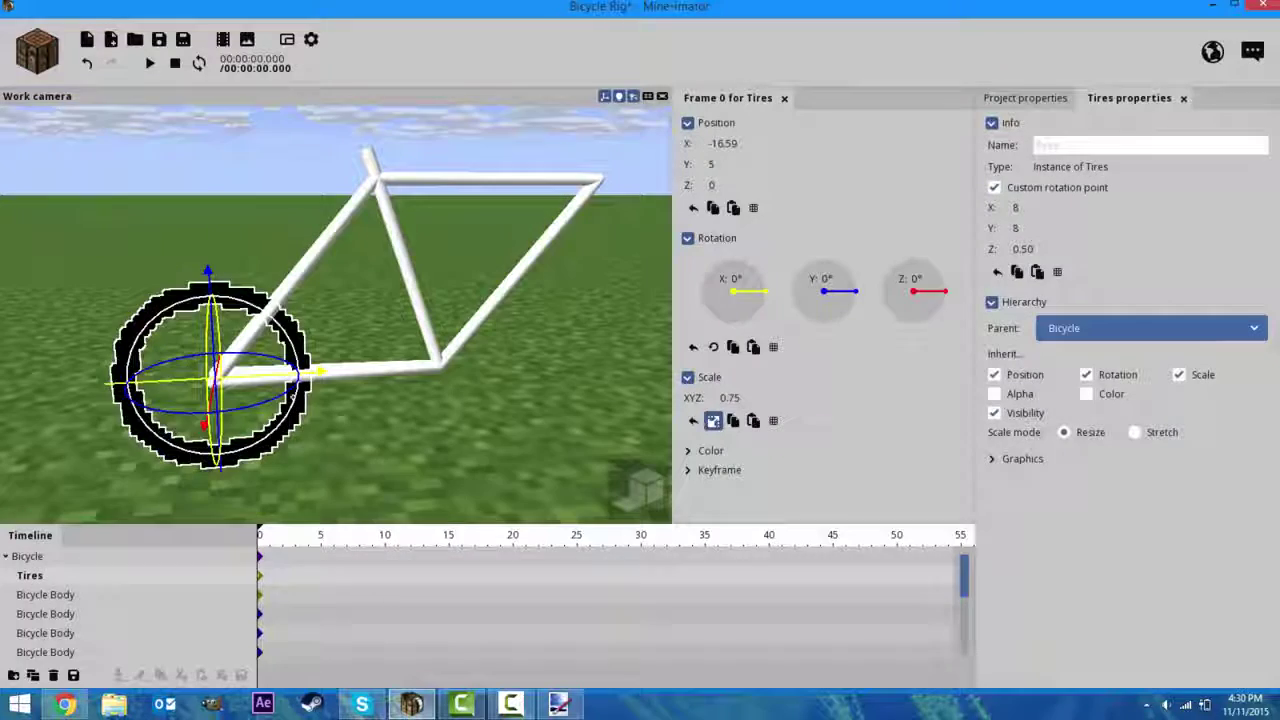
click(48, 633)
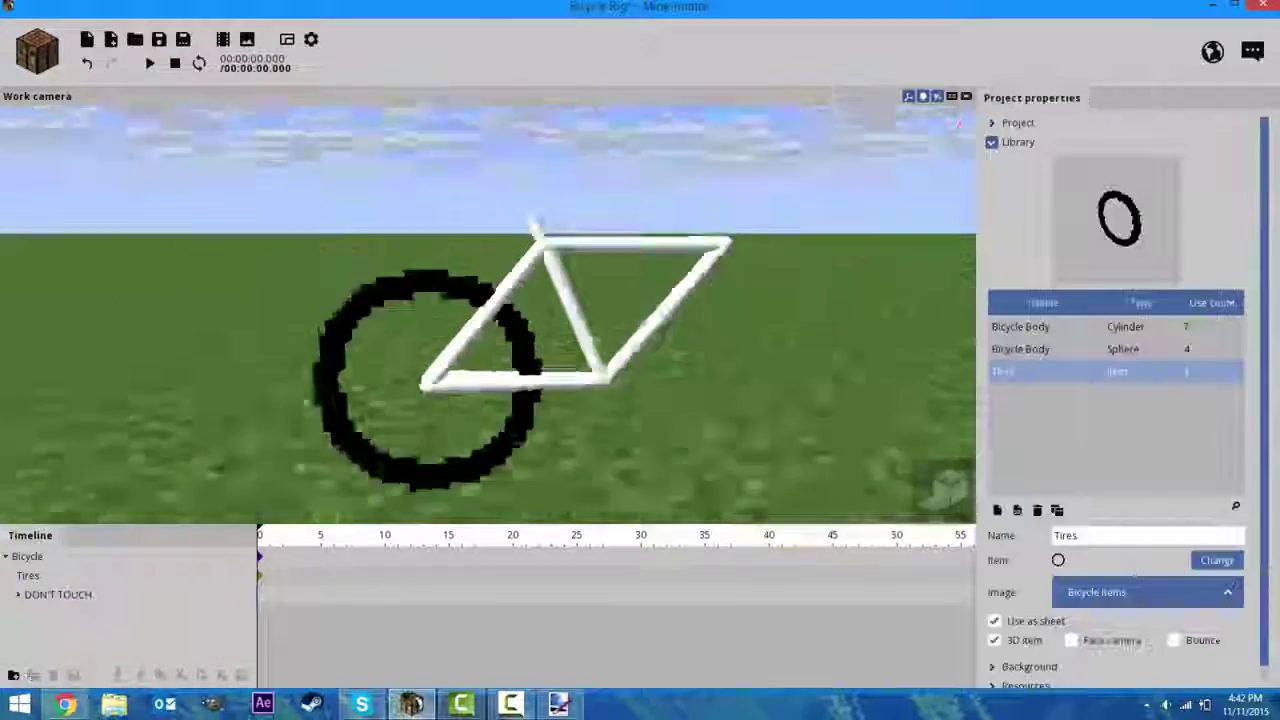
Add a Spokes item under Tires and duplicate it, rotating the copies about Z into four evenly spaced crossing spokes
click(37, 51)
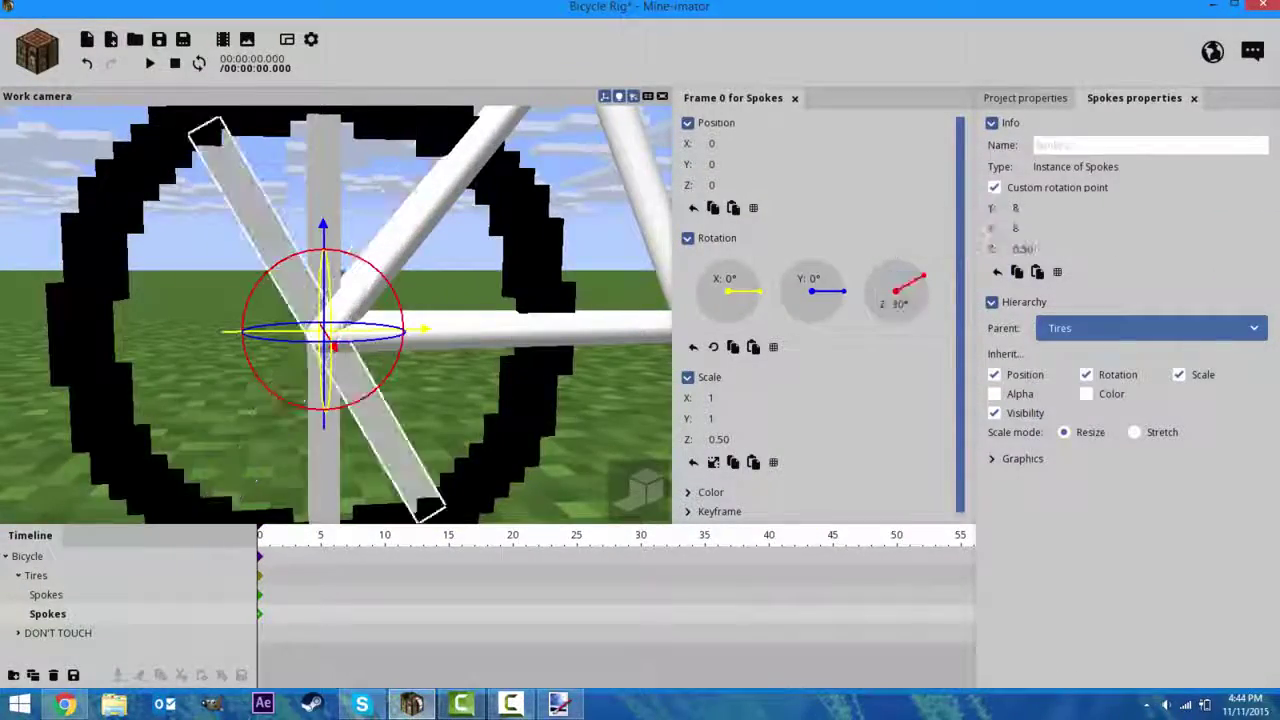
key(ctrl+d)
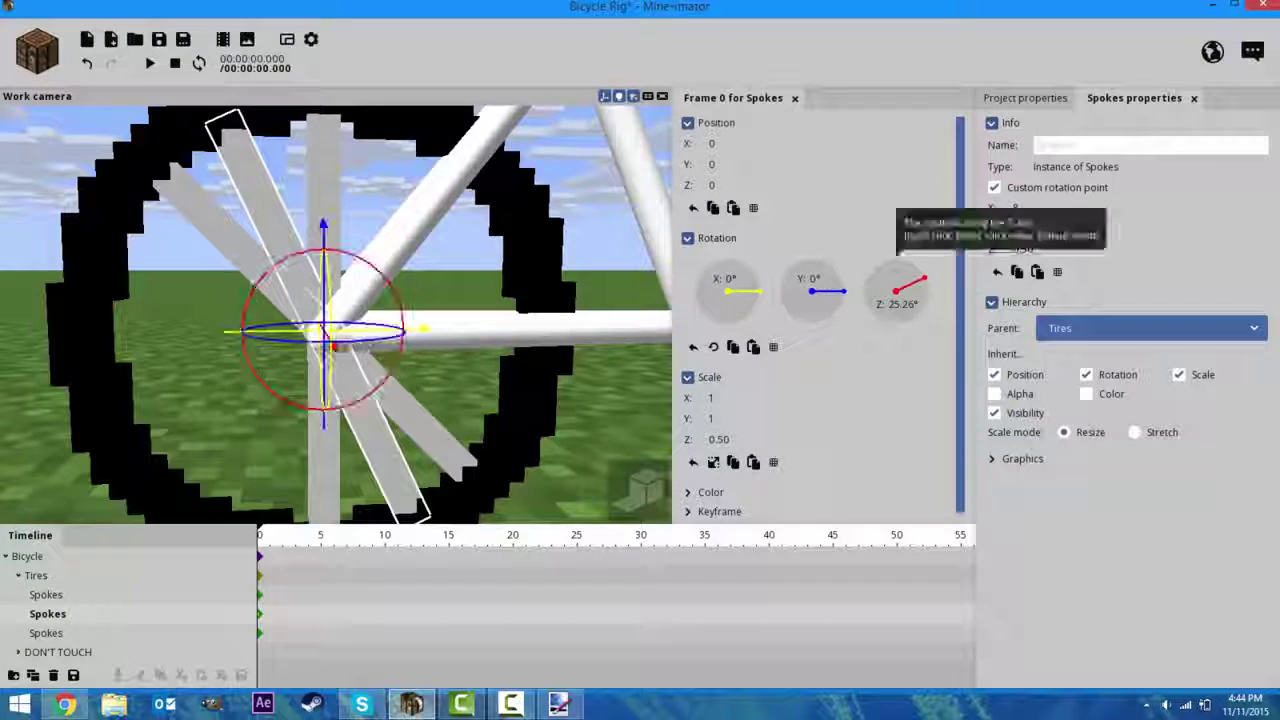
key(ctrl+d)
drag(895, 265, 878, 268)
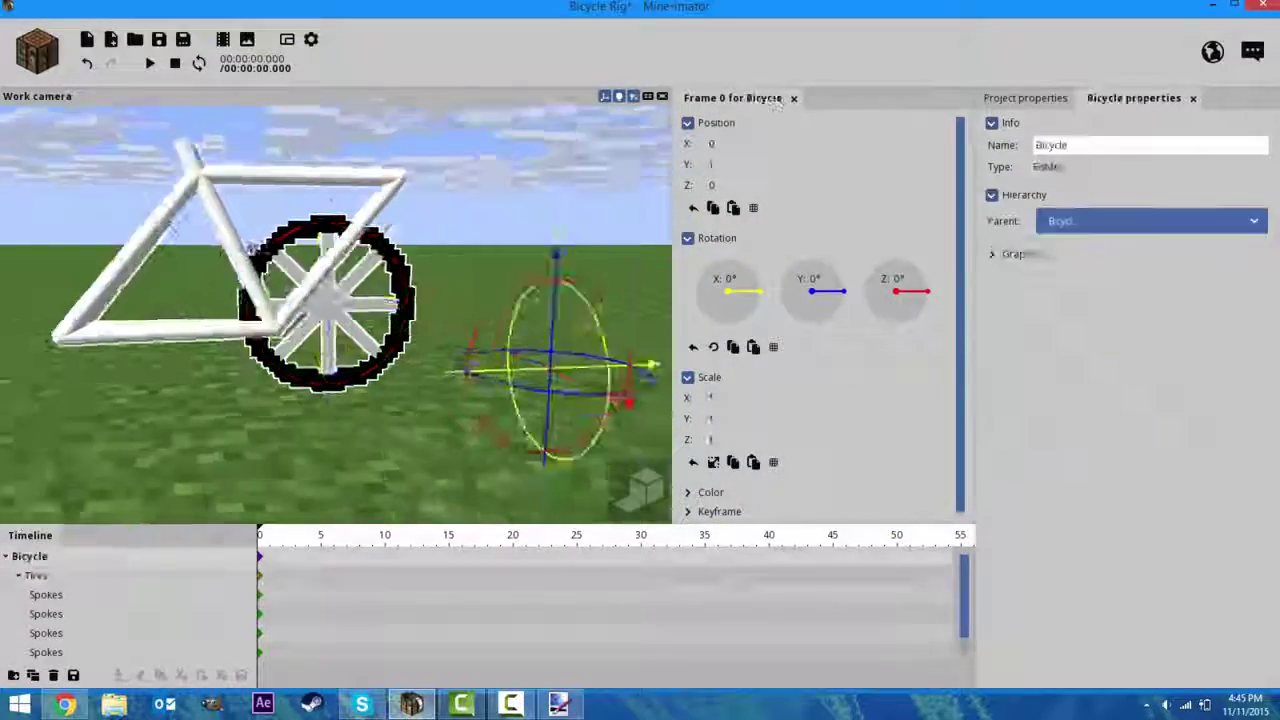
click(111, 63)
click(111, 63)
click(111, 63)
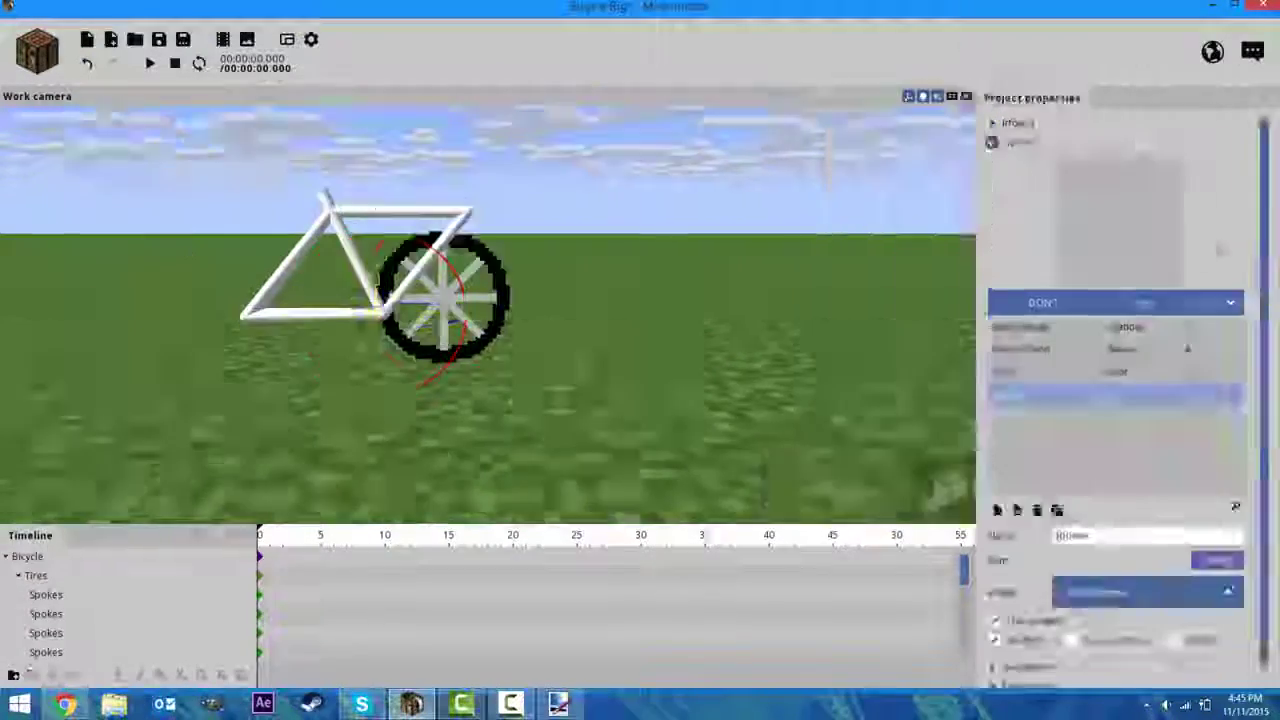
click(111, 63)
click(111, 63)
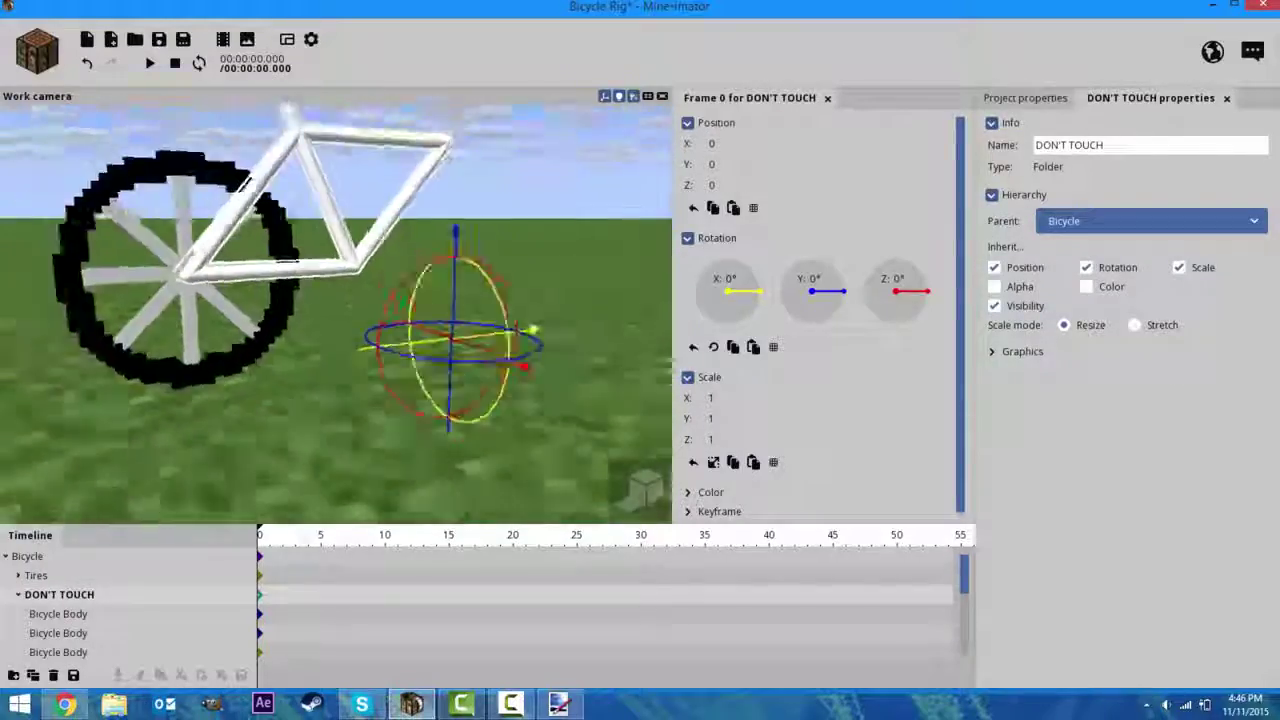
key(ctrl+z)
key(ctrl+z)
key(ctrl+z)
key(ctrl+z)
key(ctrl+z)
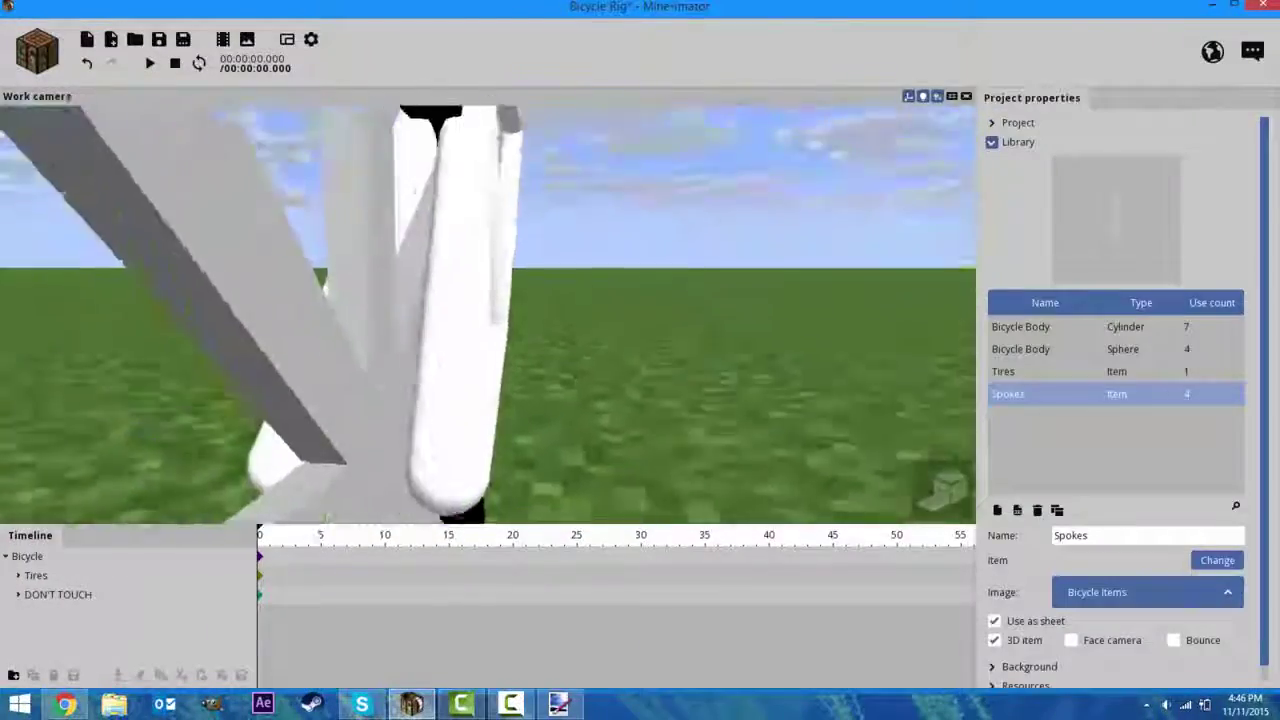
Angle the lower rear frame tube about Y and position the sphere at its wheel end at Z 0.50
key(ctrl+z)
key(ctrl+z)
key(ctrl+z)
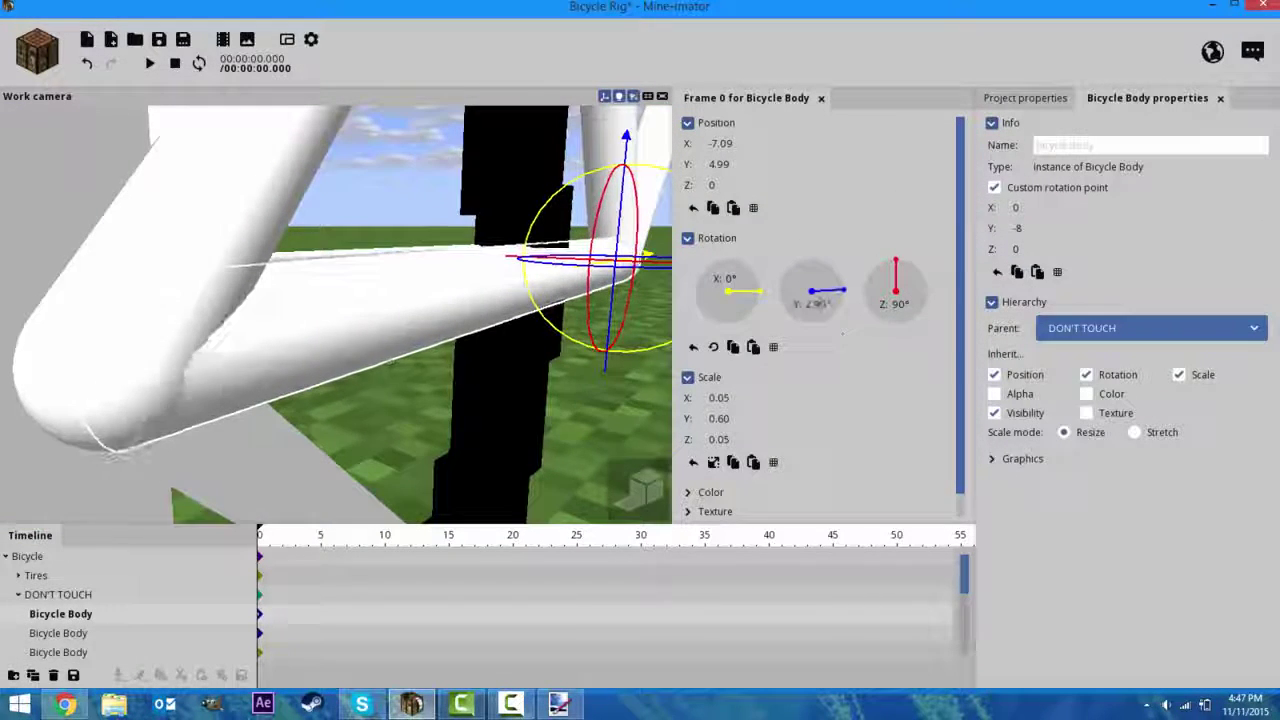
key(ctrl+z)
key(ctrl+z)
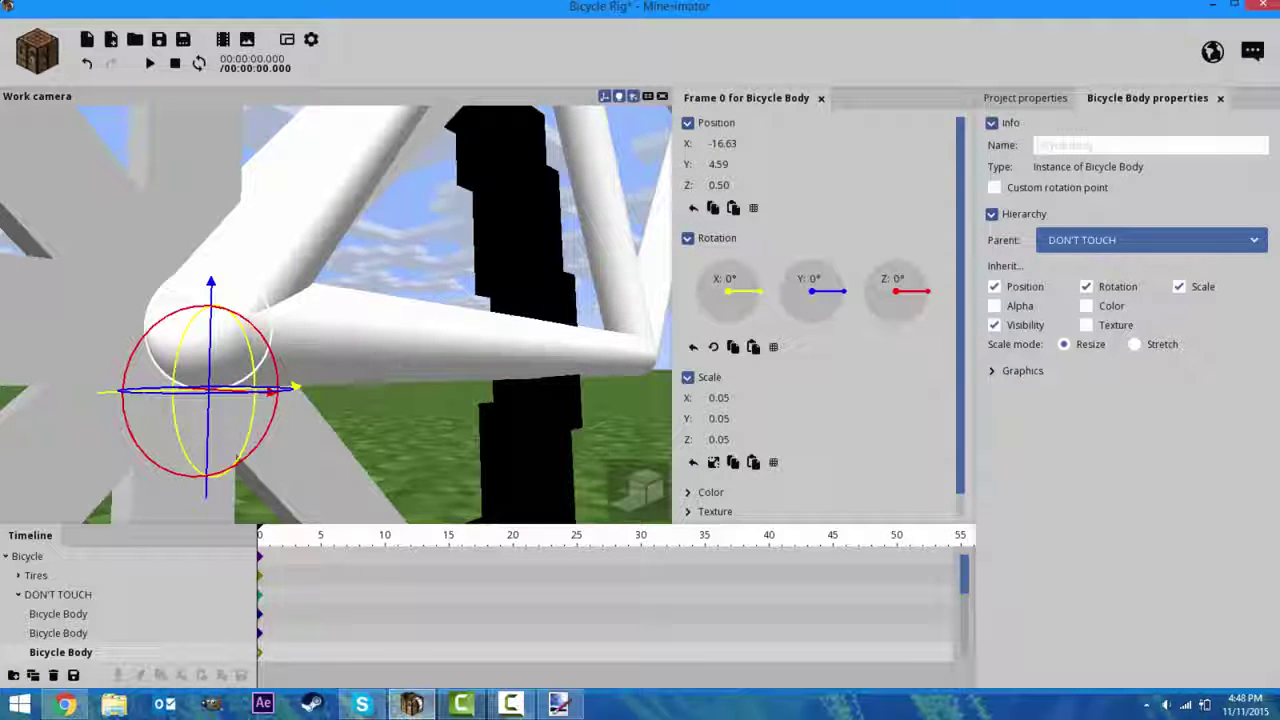
Readjust the lower rear tube's Y rotation and move a rear joint sphere to the opposite side of the wheel along Z
key(ctrl+z)
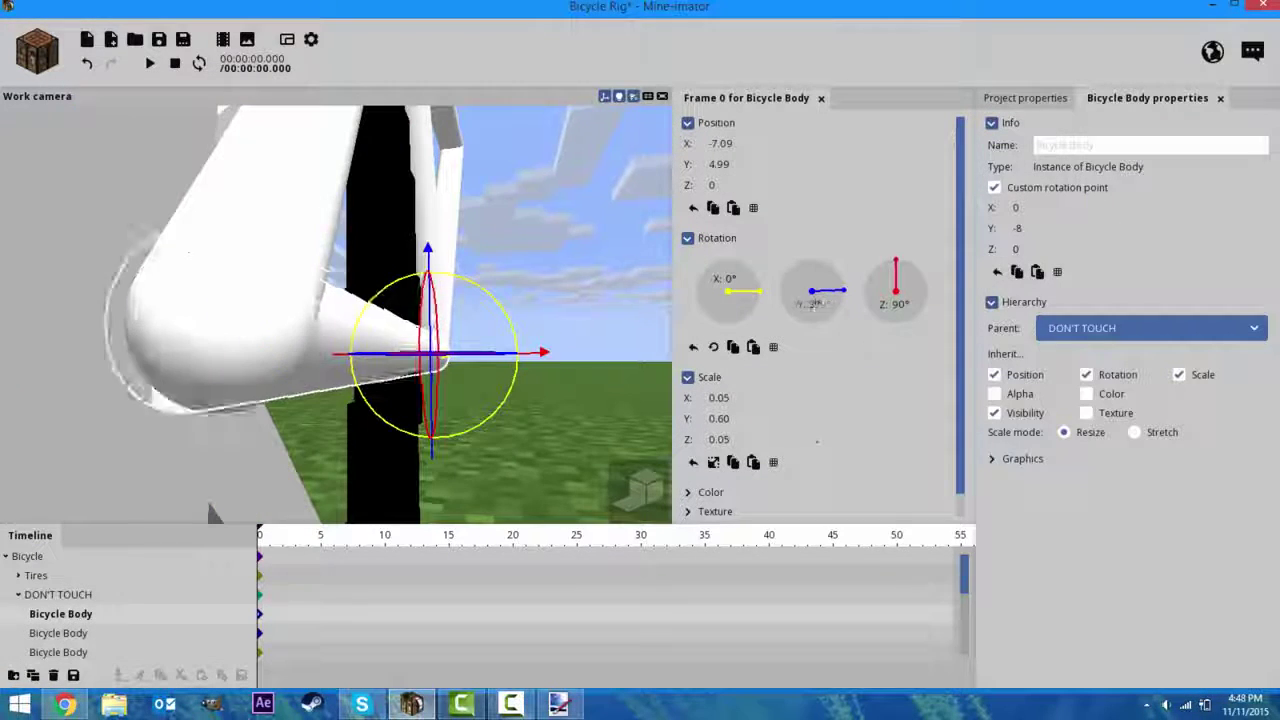
key(ctrl+z)
key(ctrl+z)
key(ctrl+z)
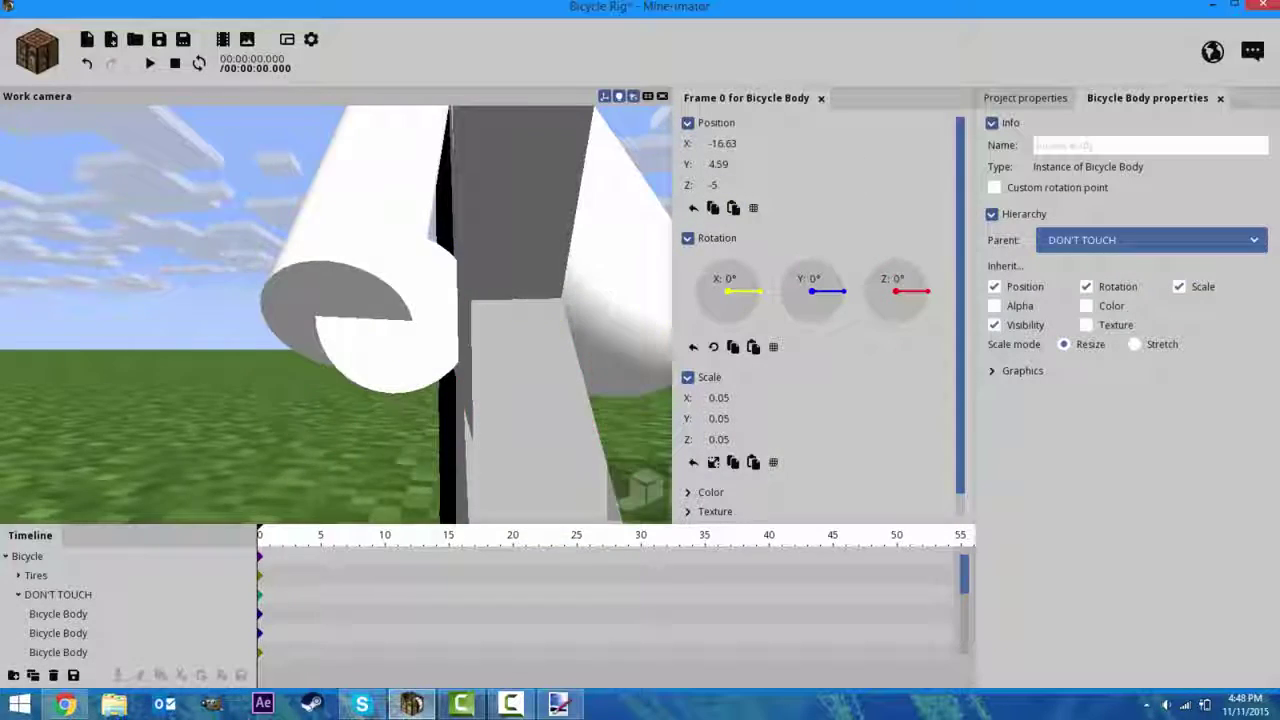
Place the slanted rear tube at Z -0.50 with a Y rotation of -7.40°
key(ctrl+z)
key(ctrl+z)
key(ctrl+z)
key(ctrl+z)
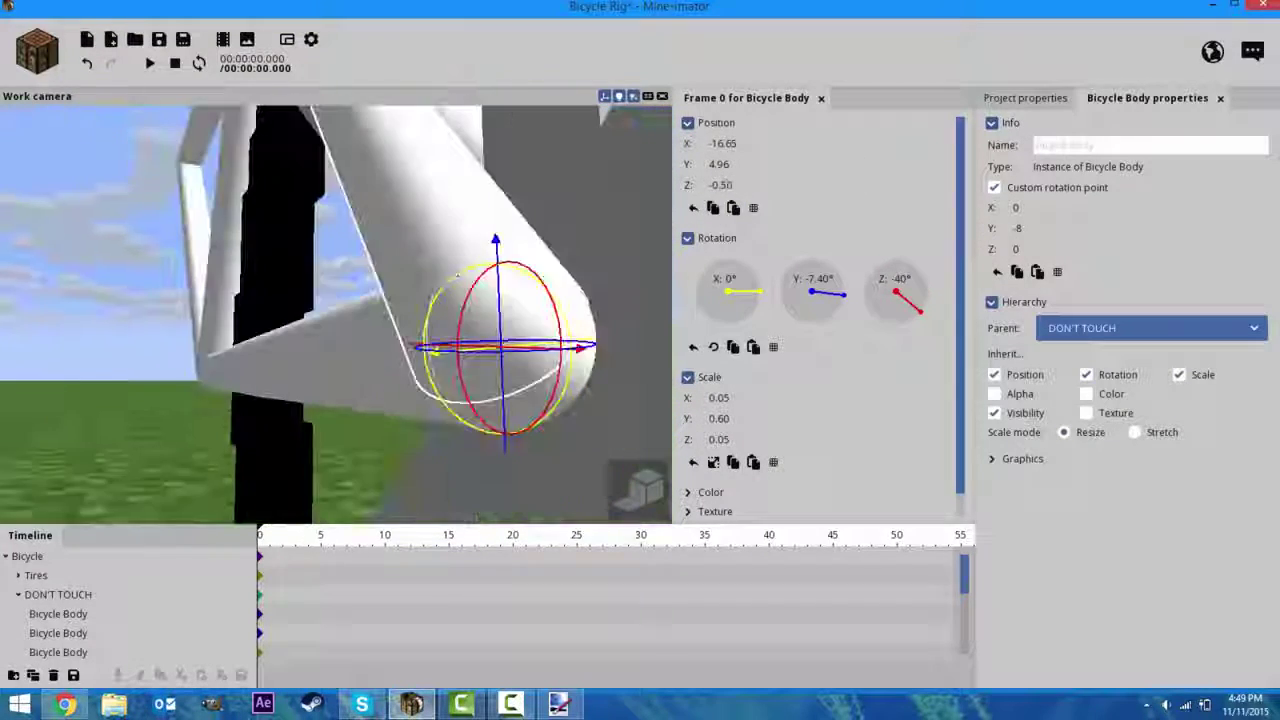
Set the slanted rear tube's Y rotation to -5°
key(ctrl+z)
key(ctrl+z)
key(ctrl+z)
key(ctrl+z)
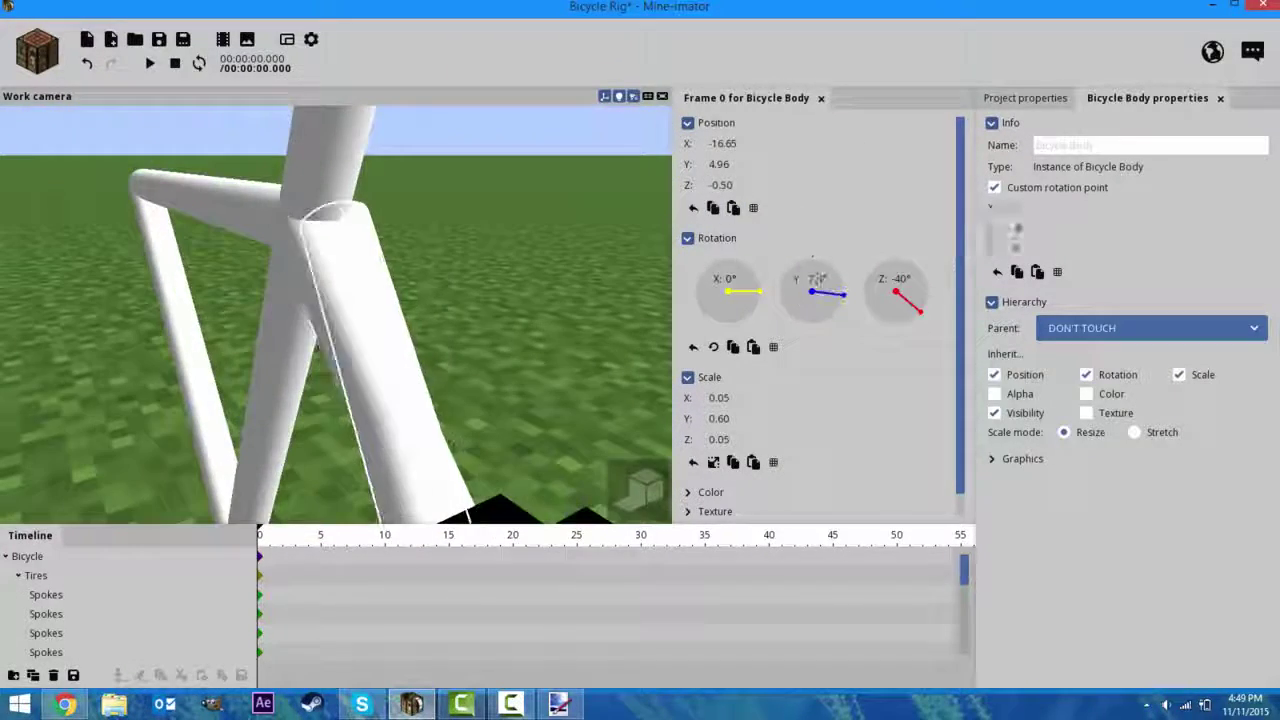
key(ctrl+z)
key(ctrl+z)
key(ctrl+z)
key(ctrl+z)
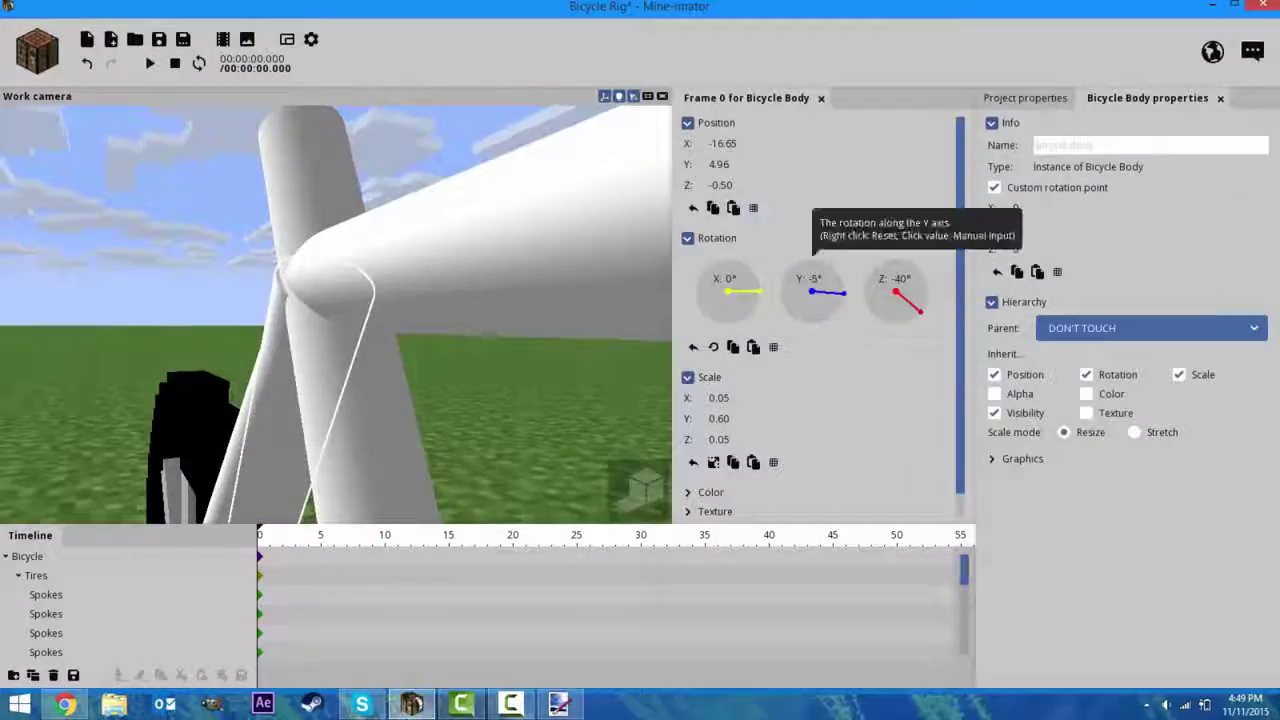
Rename the Tires item in the library to Wheels
key(ctrl+z)
key(ctrl+z)
key(ctrl+z)
key(ctrl+z)
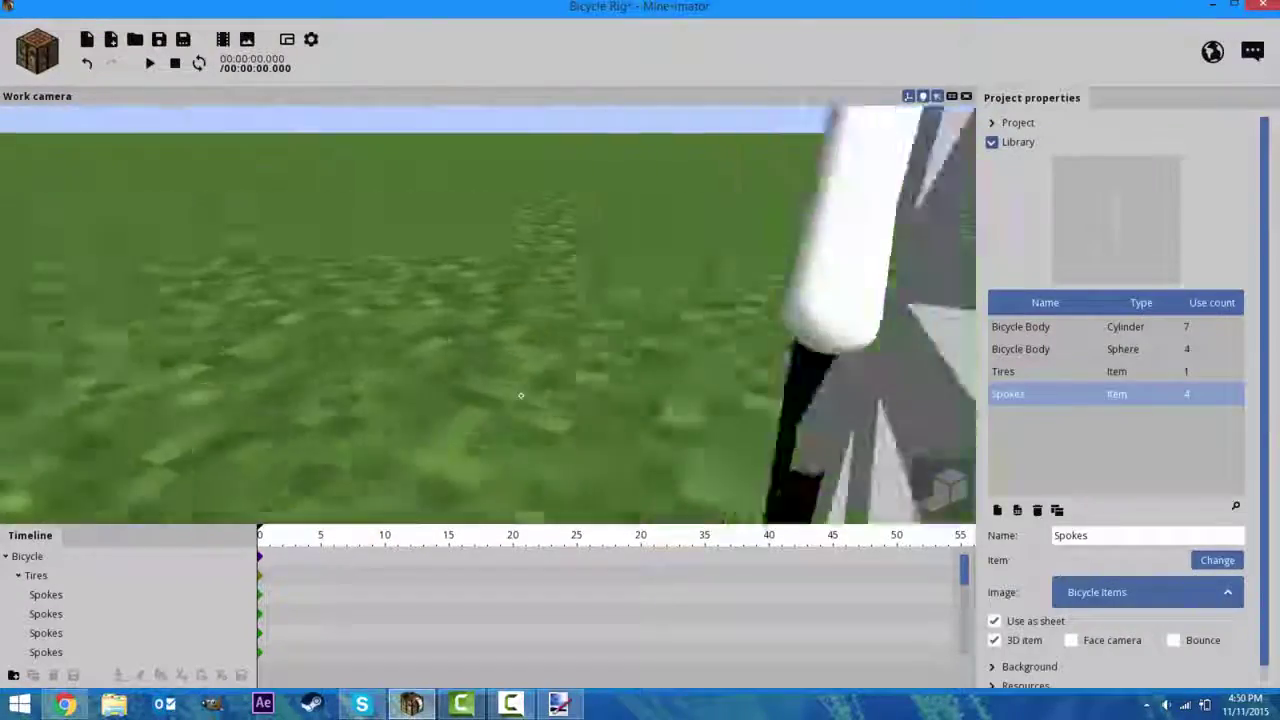
key(ctrl+z)
key(ctrl+z)
key(ctrl+z)
key(ctrl+z)
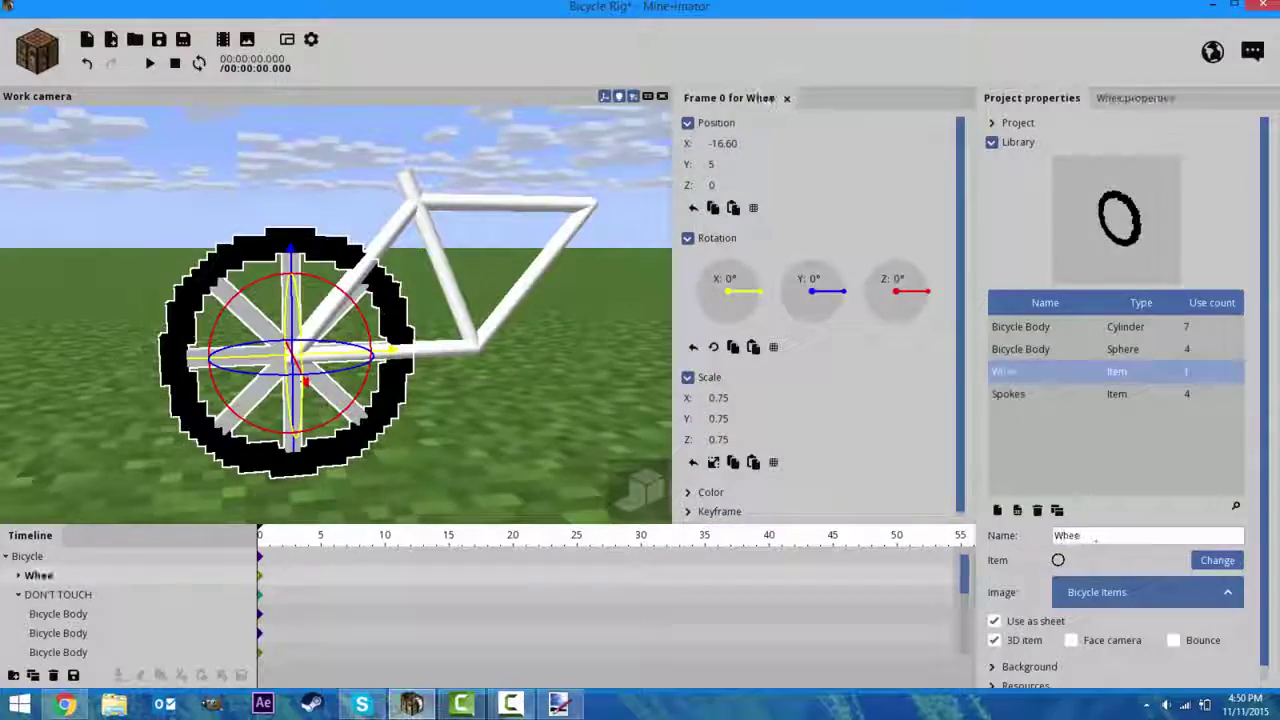
key(ctrl+z)
key(ctrl+z)
key(ctrl+z)
key(alt+Tab)
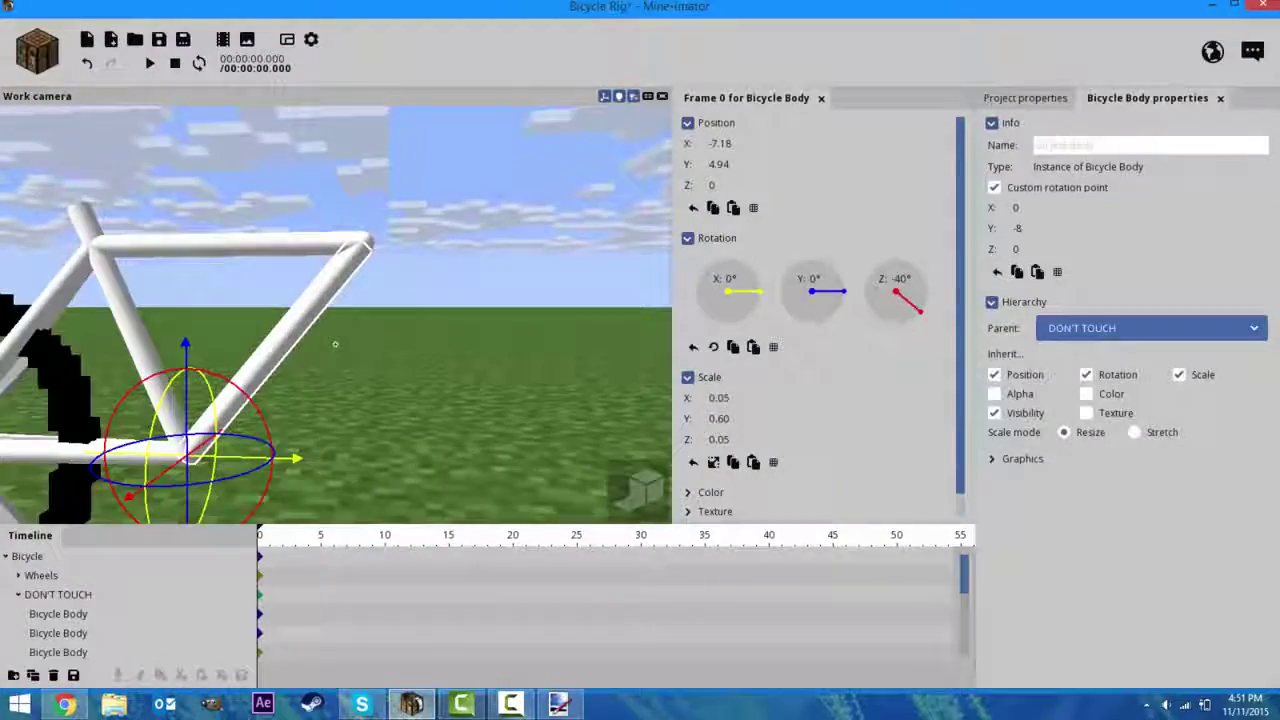
Add a Handle Bars cylinder under Bicycle at X -2.03, Y 14.48, rotated 90° about X and scaled 0.05, 0.40, 0.05
key(ctrl+z)
key(ctrl+z)
key(ctrl+z)
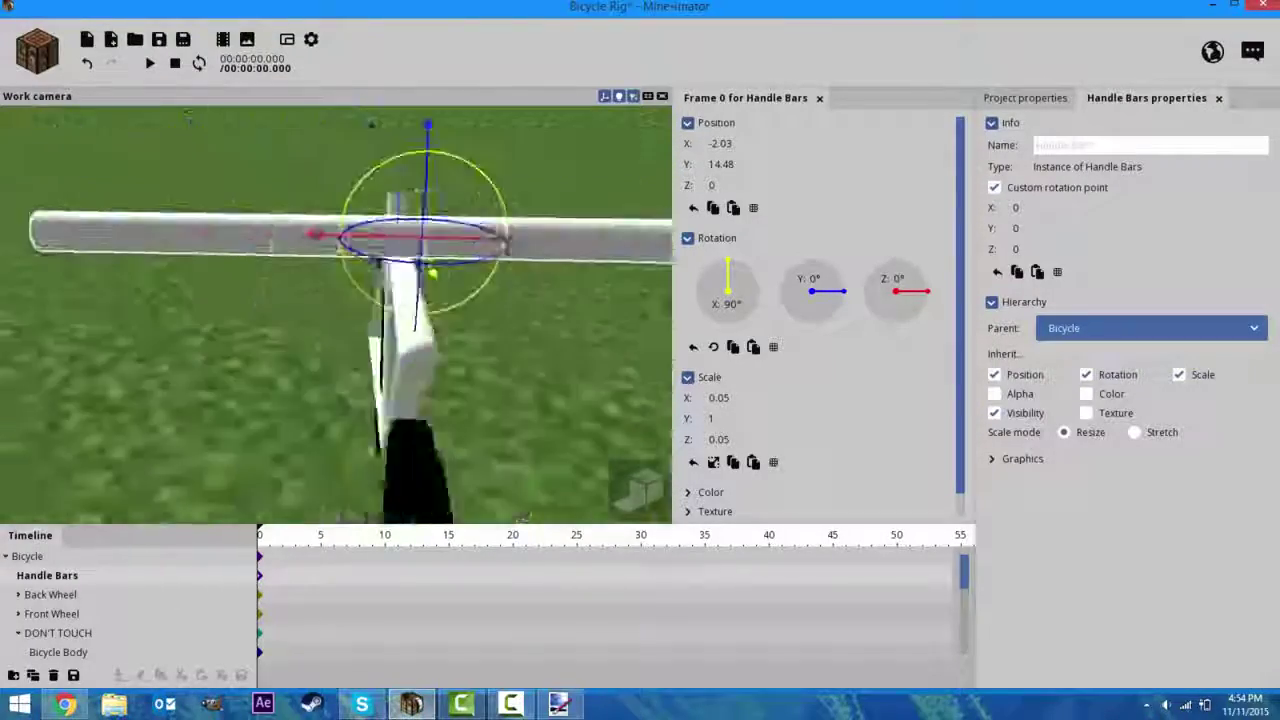
text(0.4)
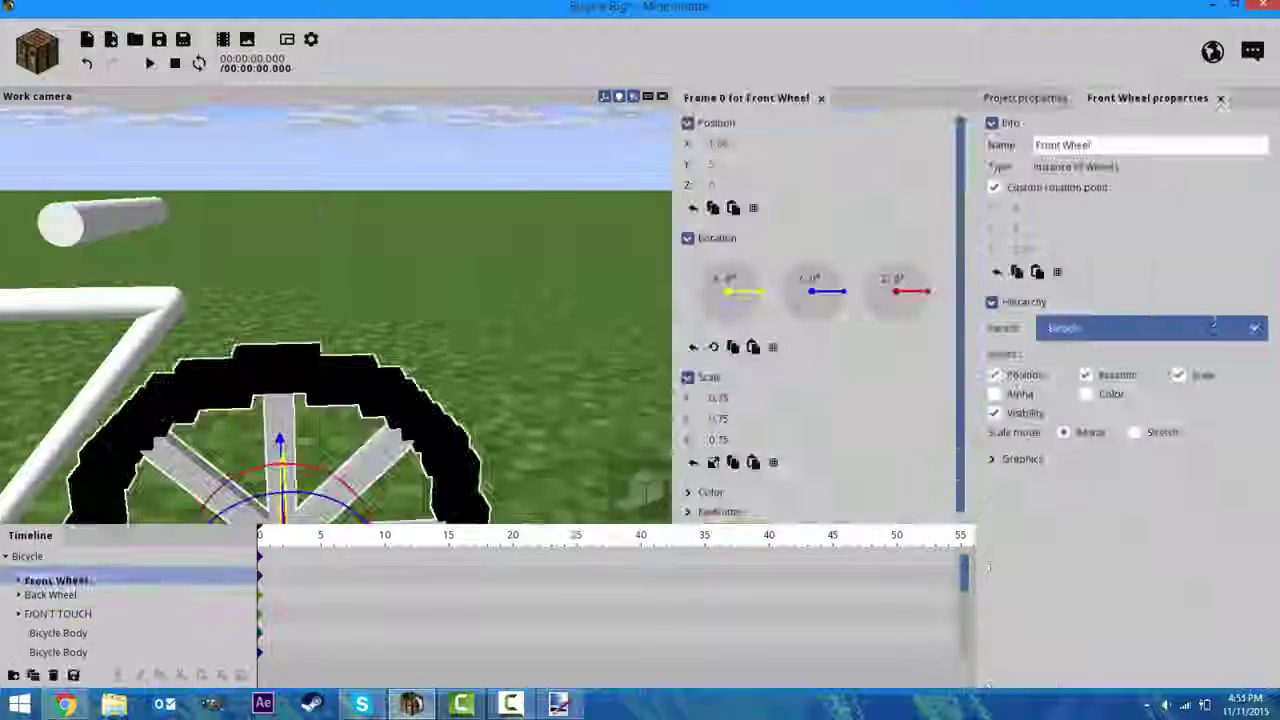
Try to parent Front Wheel to Handle Bars without inherited scale and straighten it with X and Y rotations
click(1150, 328)
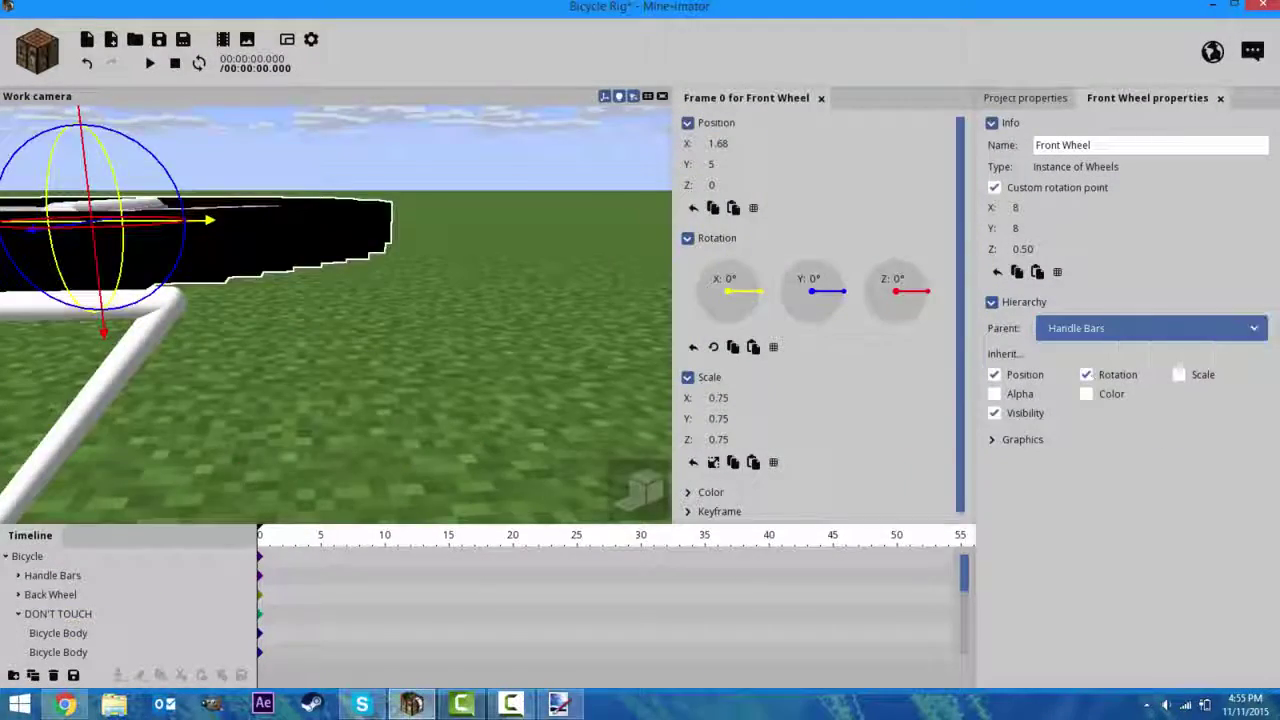
drag(815, 291, 828, 305)
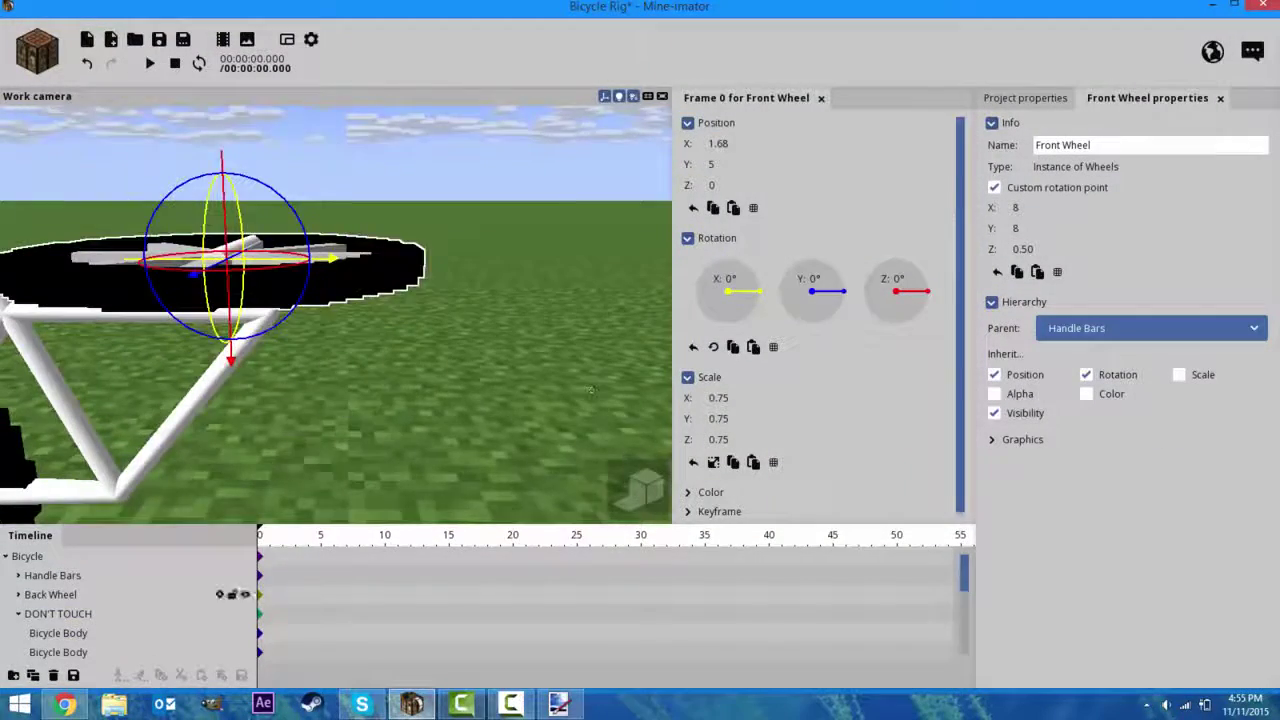
middle_drag(590, 388, 174, 375)
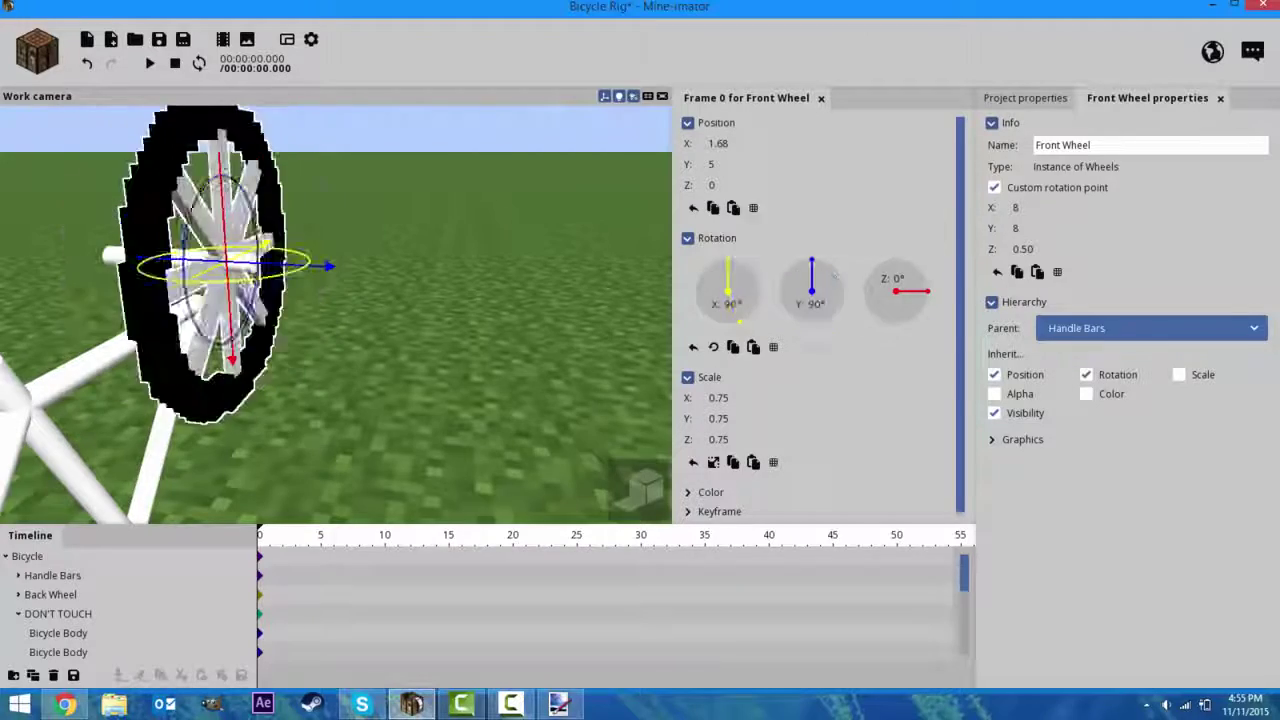
drag(812, 262, 845, 291)
click(55, 575)
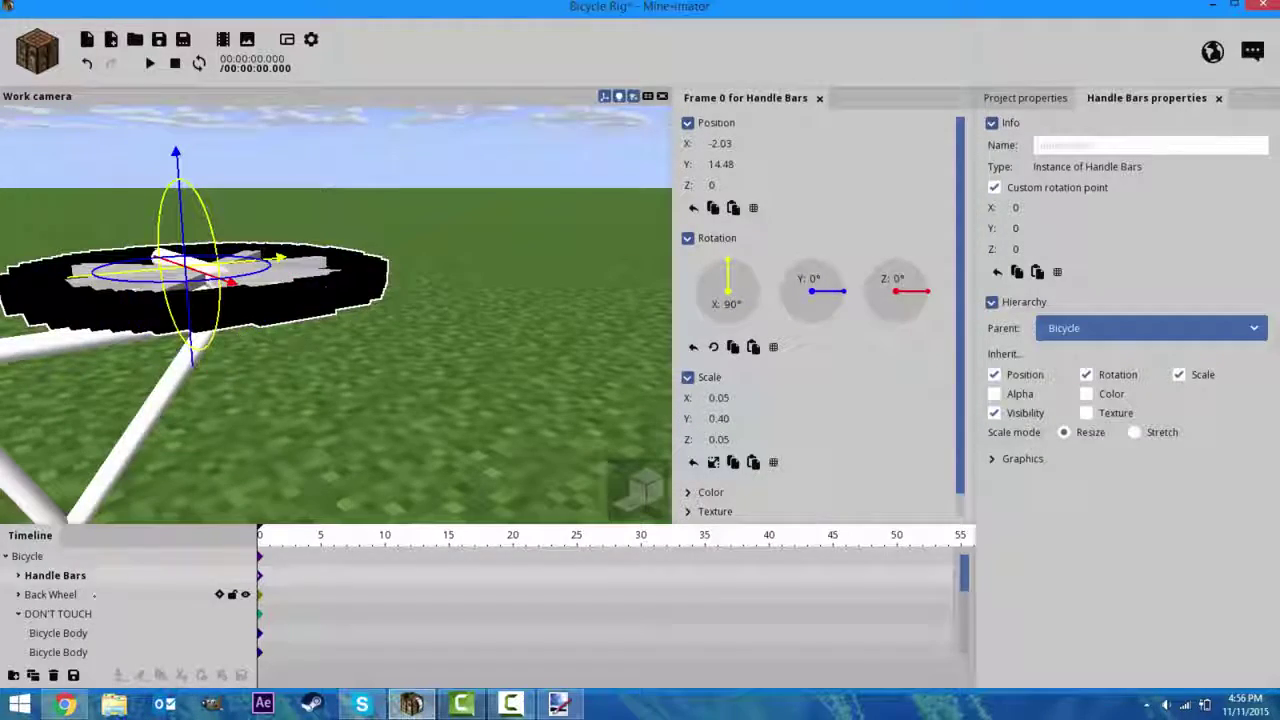
Undo Front Wheel's reparenting and rotation changes
click(87, 63)
click(87, 63)
click(87, 63)
click(87, 63)
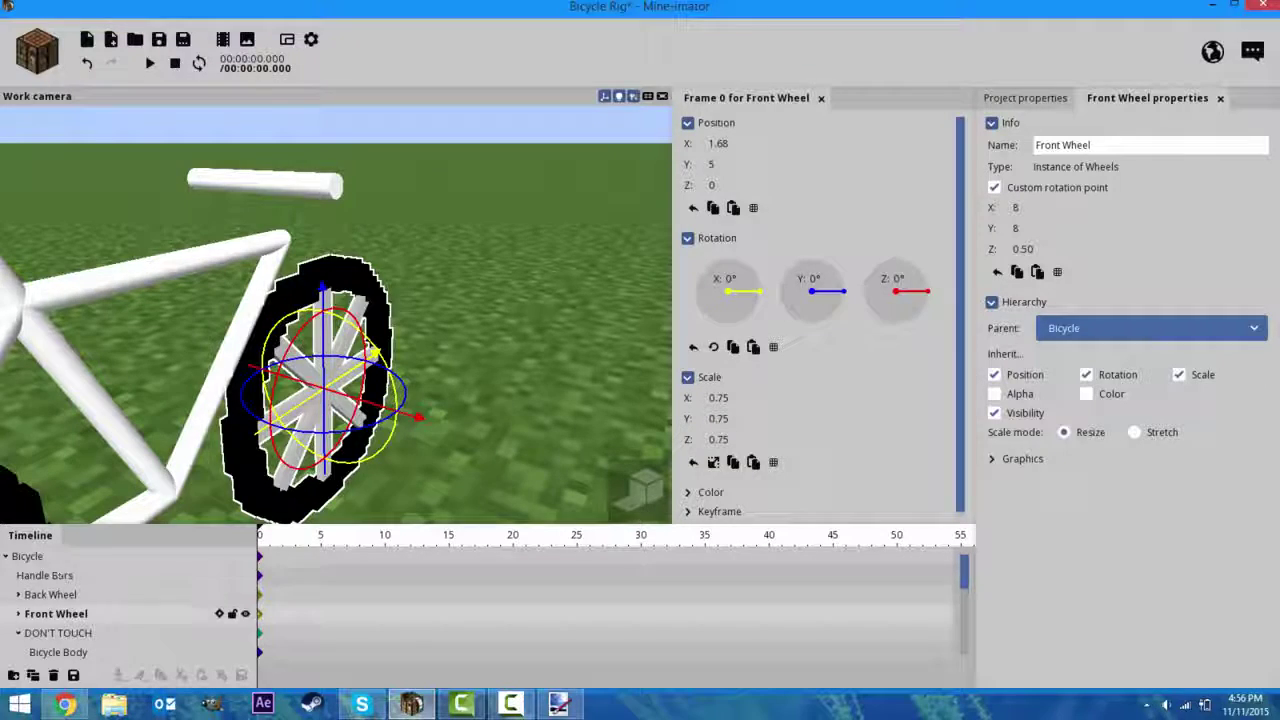
Try out Y and Z rotations on Front Wheel while it is parented to Bicycle
key(ctrl+y)
key(ctrl+y)
key(ctrl+z)
key(ctrl+z)
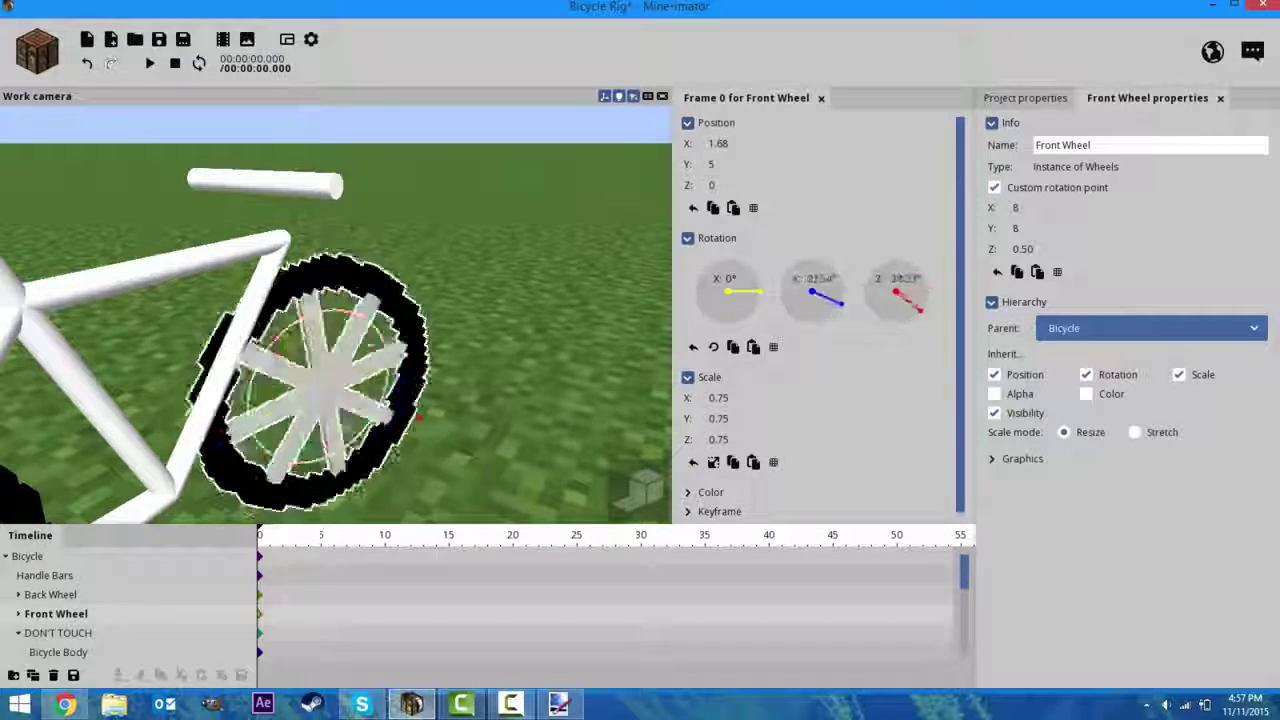
Attach Front Wheel to Handle Bars without inherited scale, using an X rotation of 90° and a Z position of about 190
key(ctrl+y)
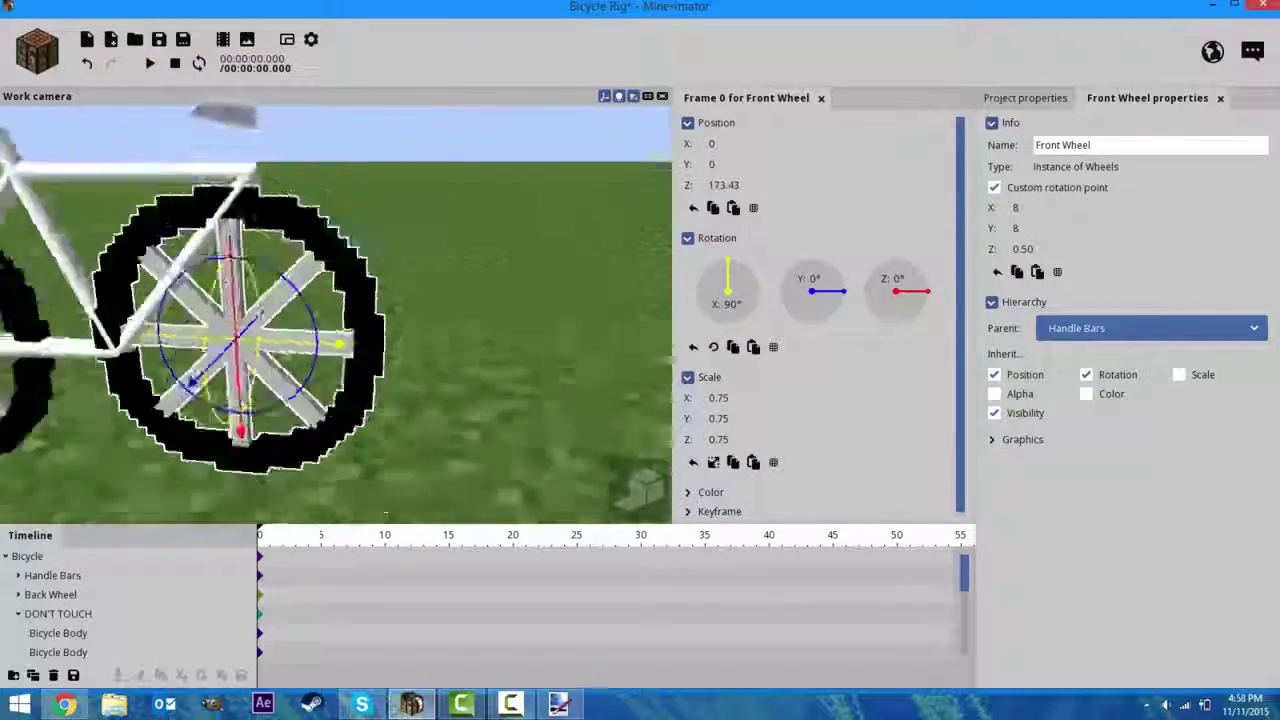
key(BackSpace)
text(3)
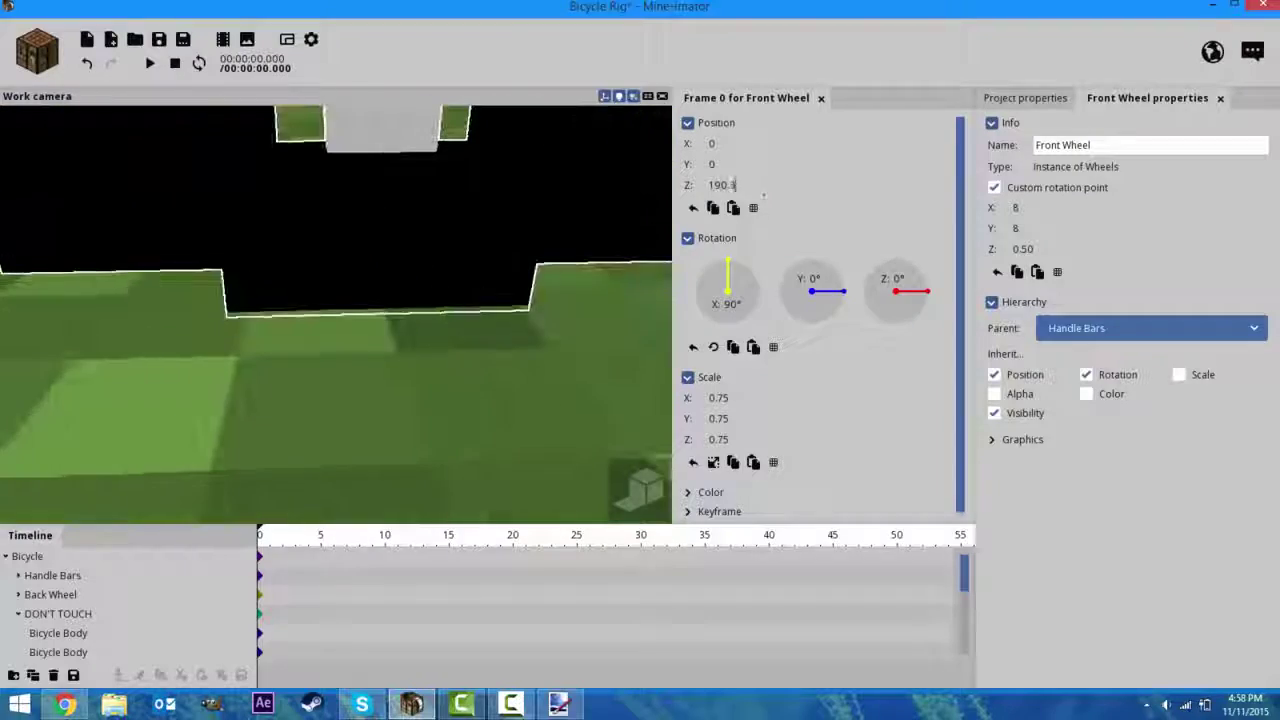
key(BackSpace)
key(BackSpace)
text(80)
Test the steering by rotating Handle Bars about Y with the front wheel attached
right_drag(79, 350, 330, 300)
click(380, 263)
right_drag(380, 263, 349, 517)
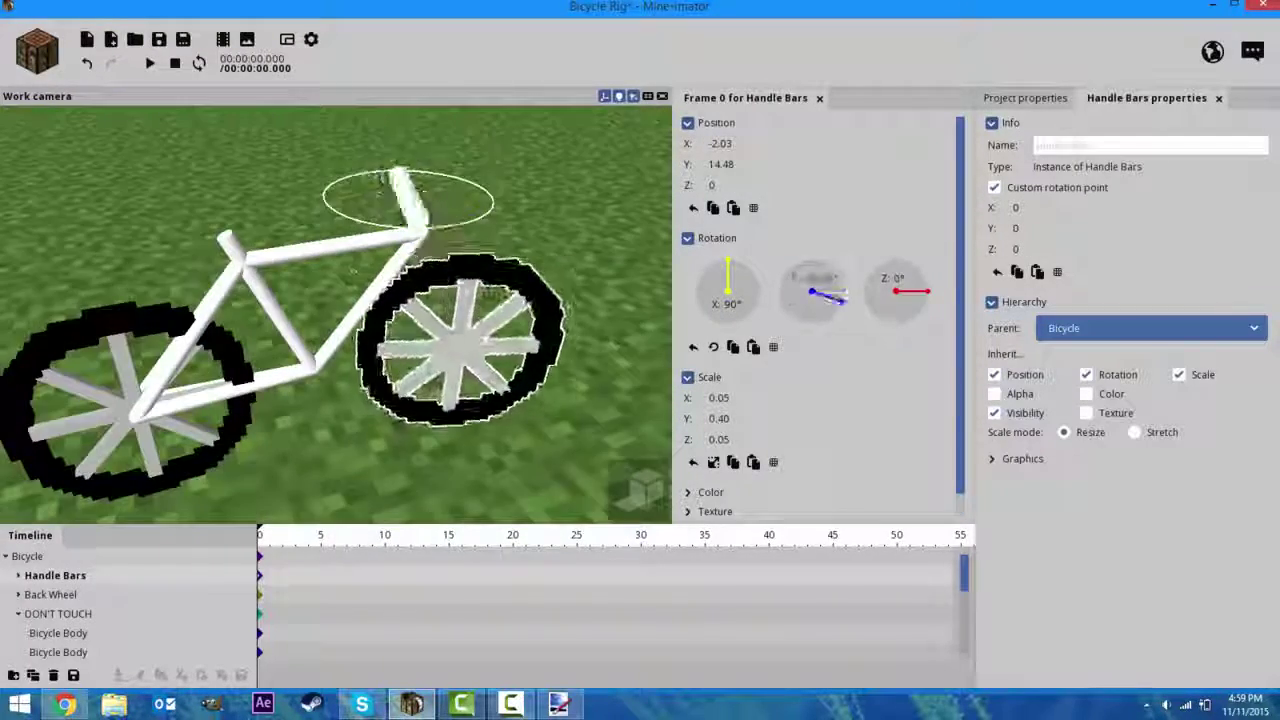
click(450, 330)
click(410, 195)
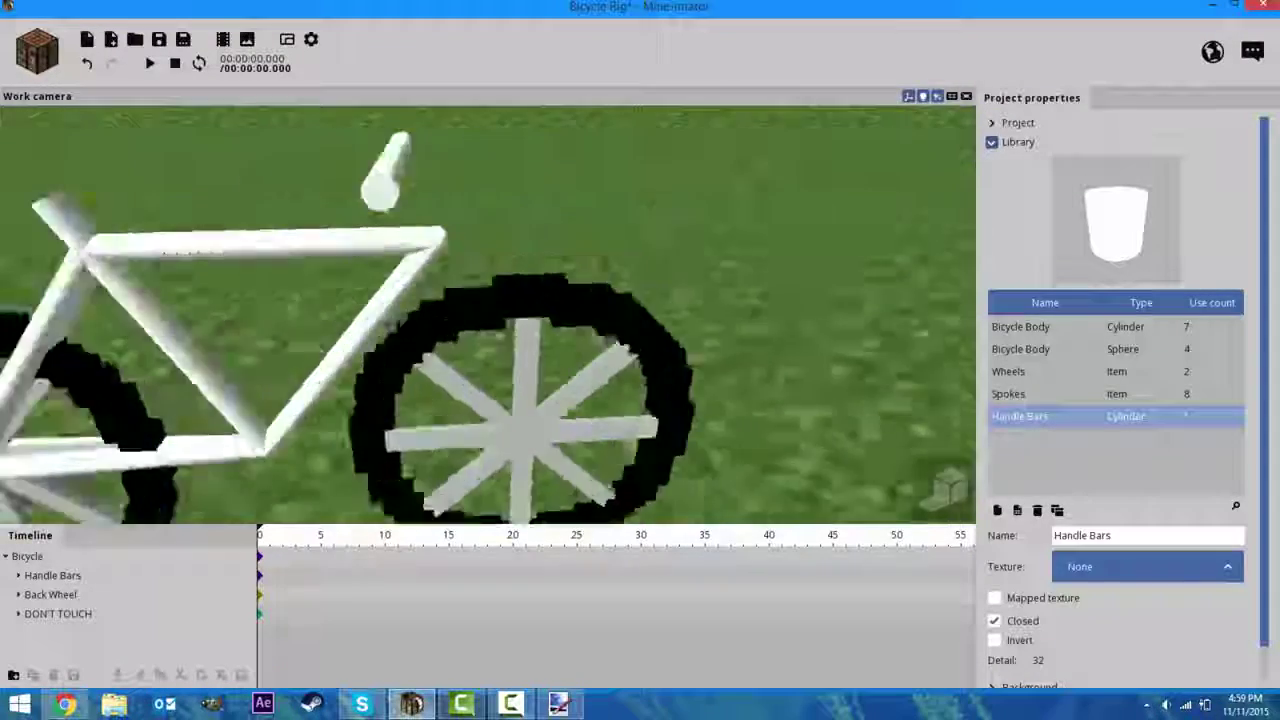
Create a cylinder named Front Axles and parent it to Handle Bars
click(37, 49)
click(229, 177)
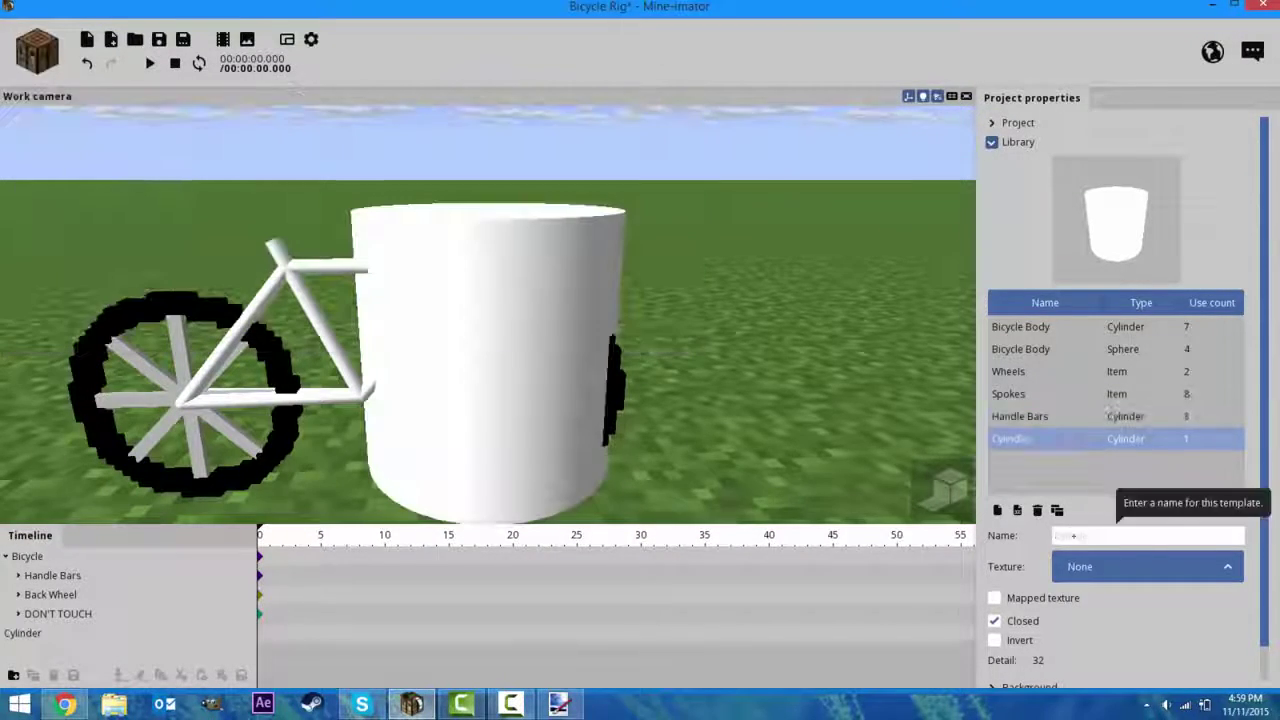
text(Bicycle Body Ri)
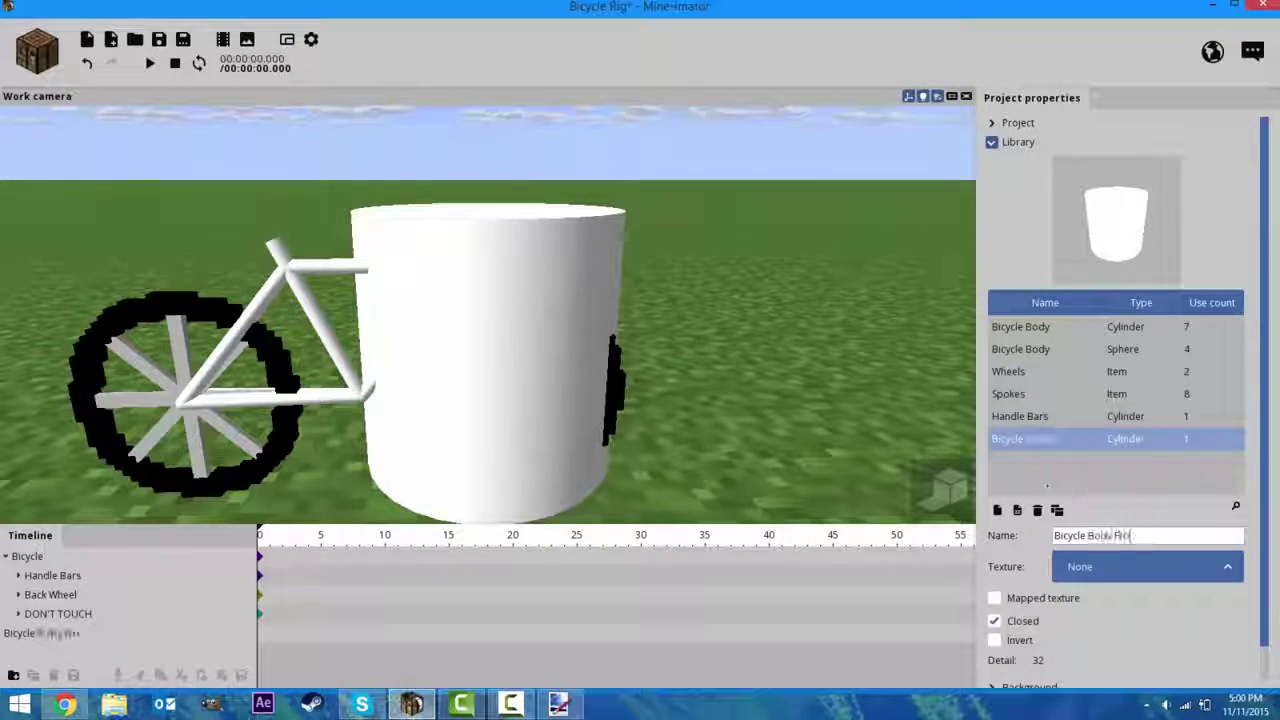
text(dy Front)
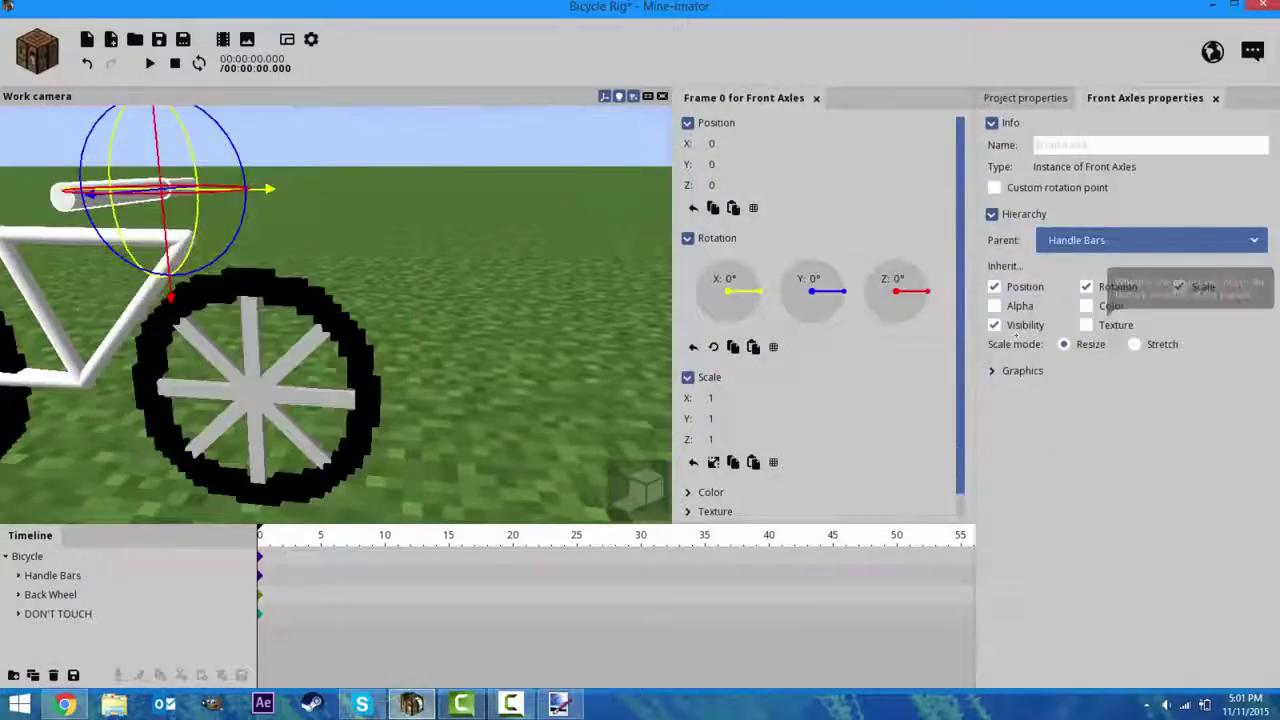
Give Front Axles a rotation point at Y -8, no inherited scale, rotation X 90° and Y 21.50°, and scale 0.05, 0.17, 0.05
click(994, 187)
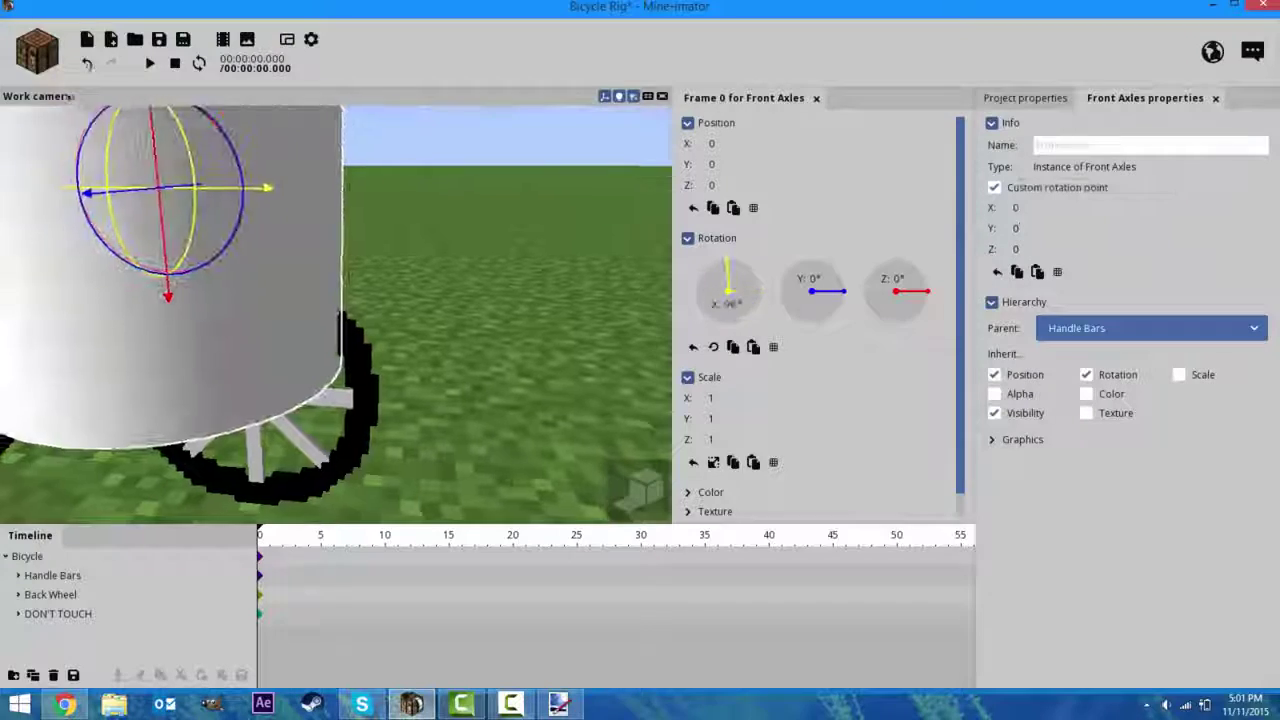
right_drag(242, 228, 242, 200)
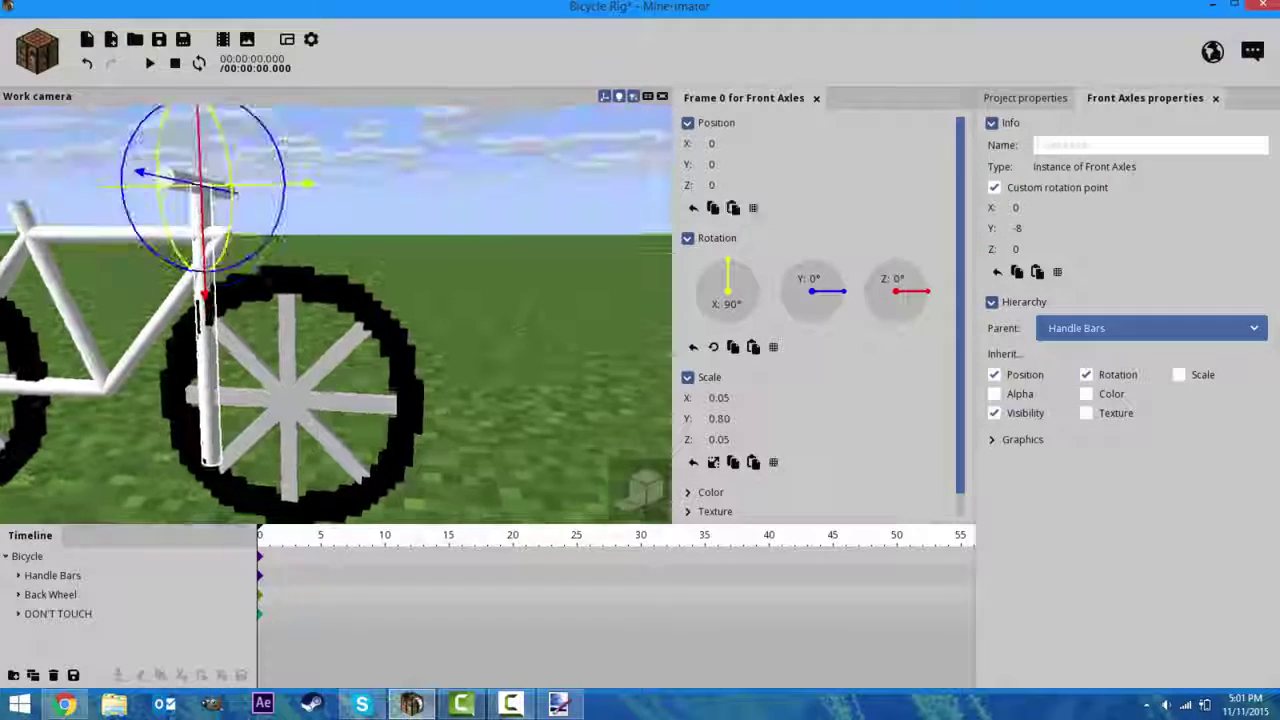
right_drag(392, 326, 392, 326)
key(w)
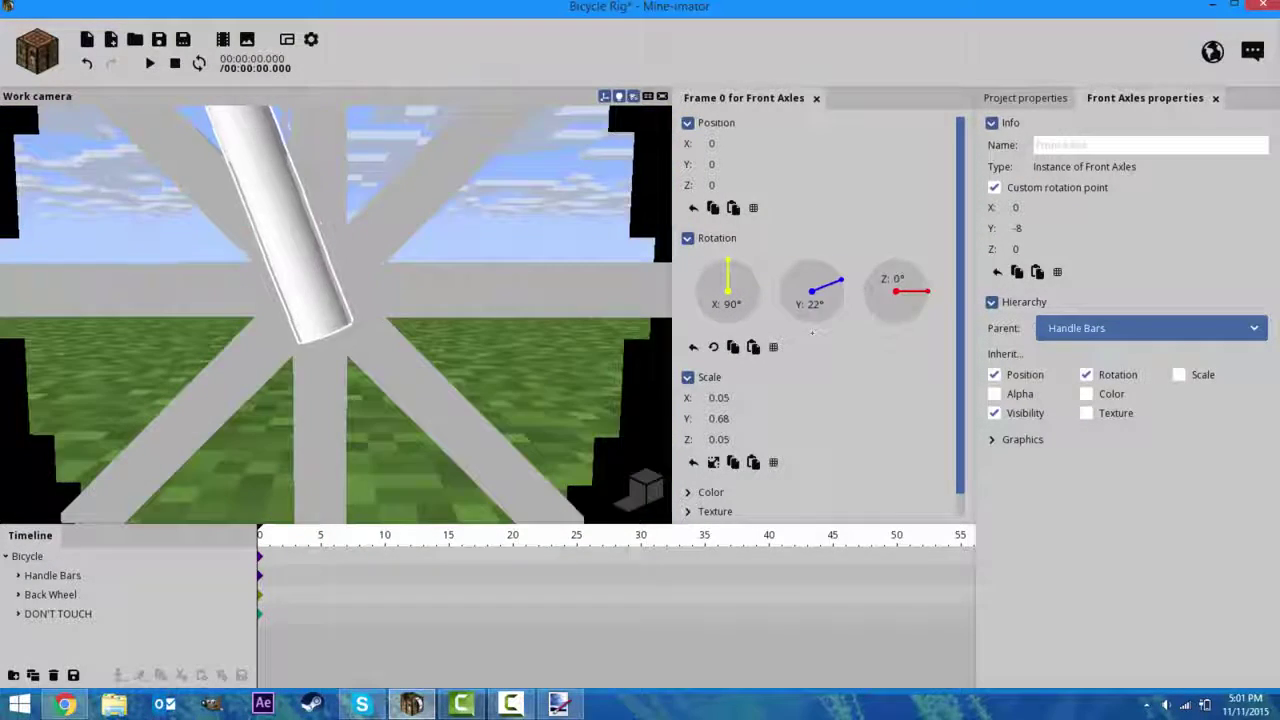
drag(737, 418, 745, 437)
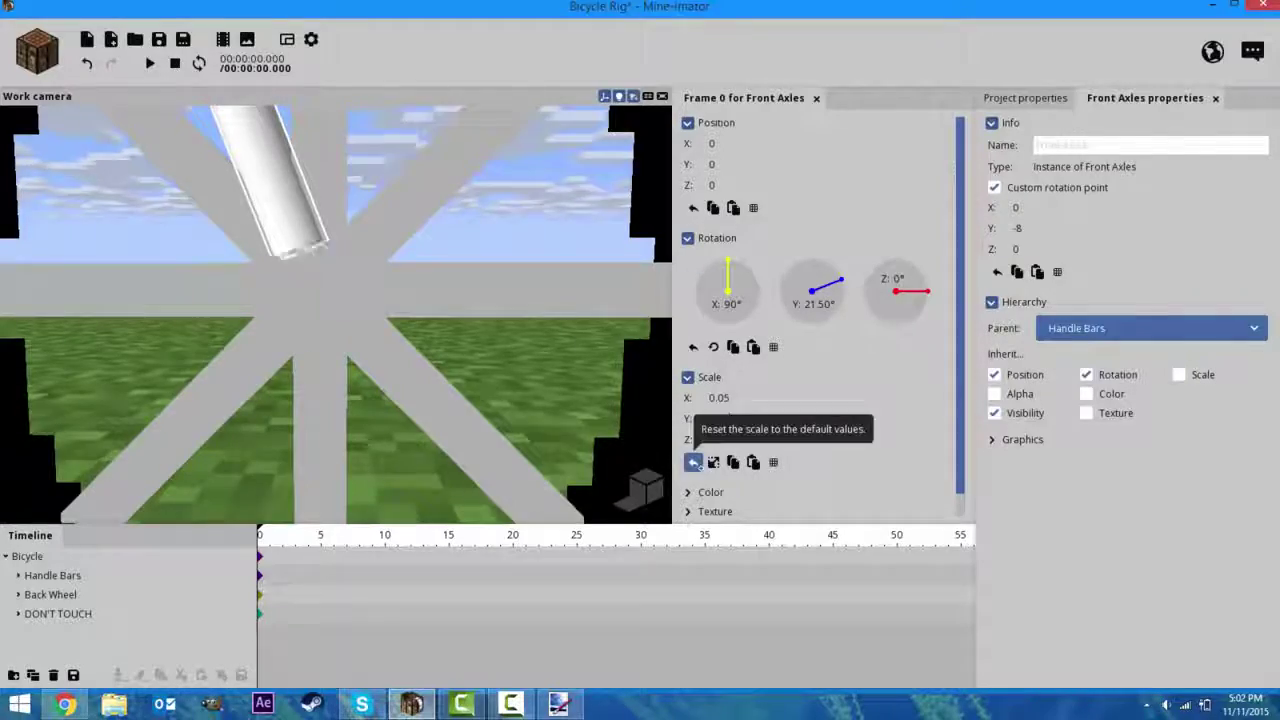
click(693, 462)
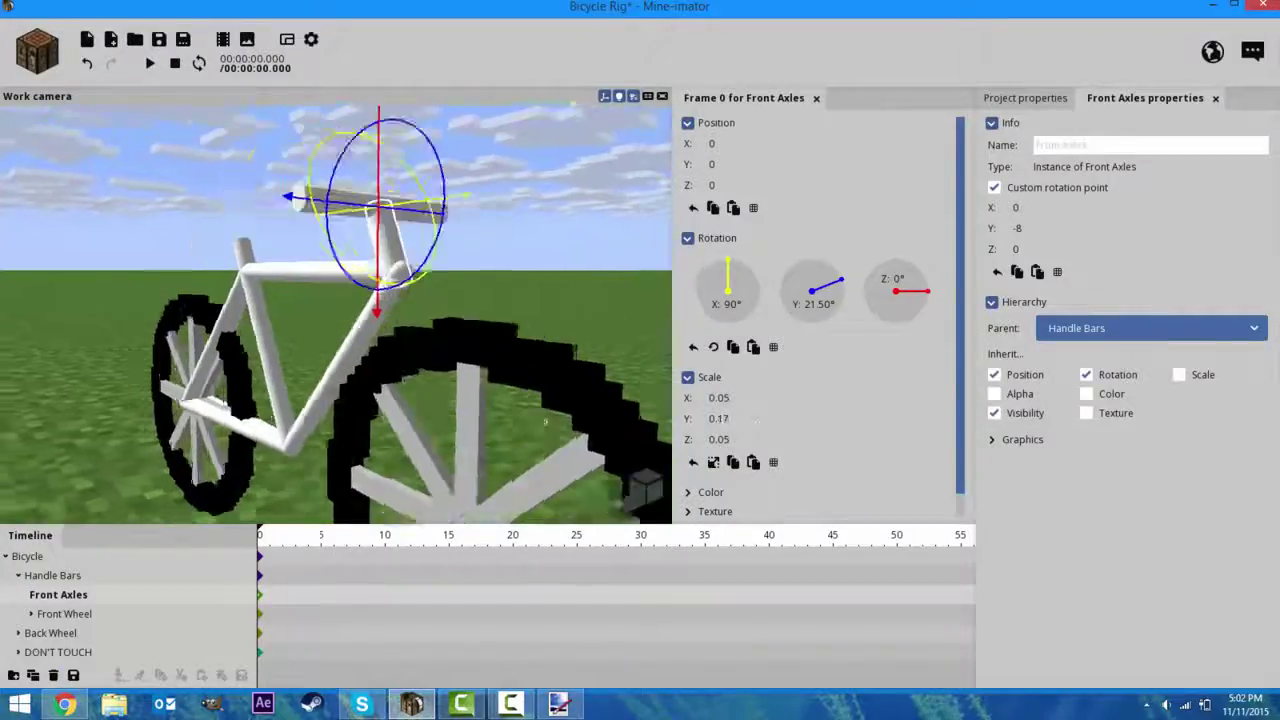
Set the horizontal top tube's X position to -1.17 and its Y scale to 0.59
click(27, 556)
click(200, 245)
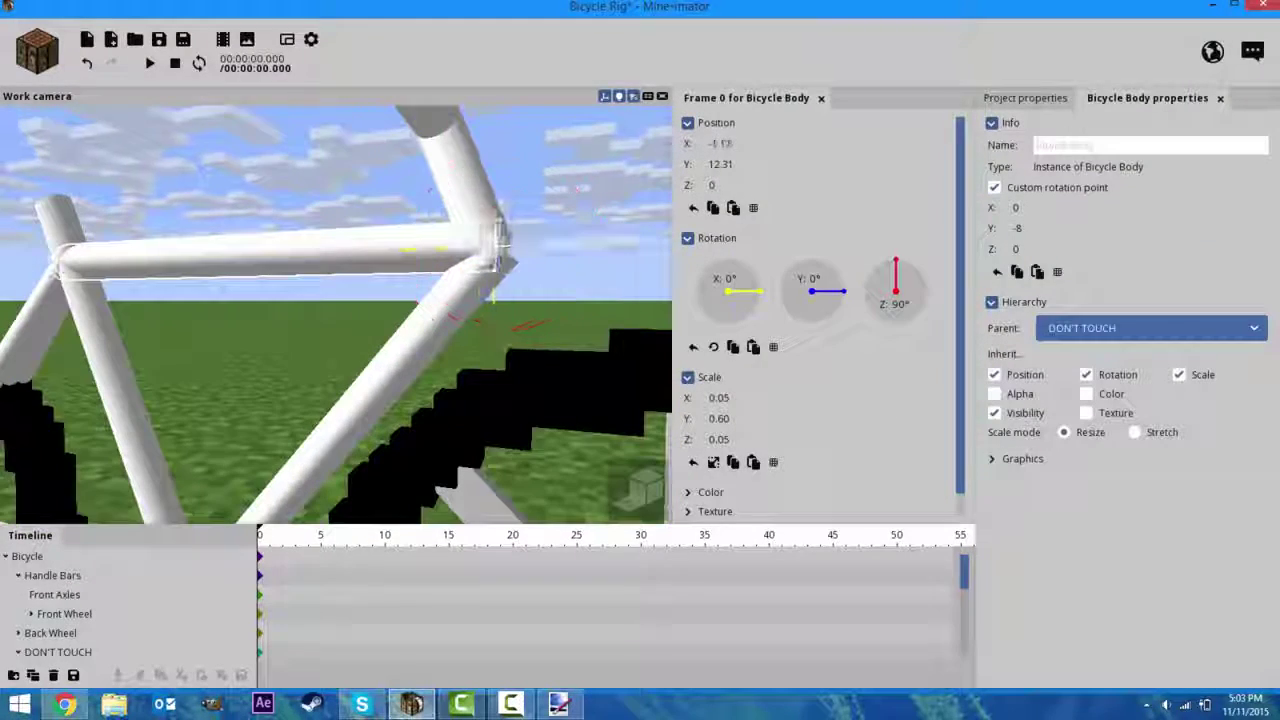
drag(738, 418, 757, 420)
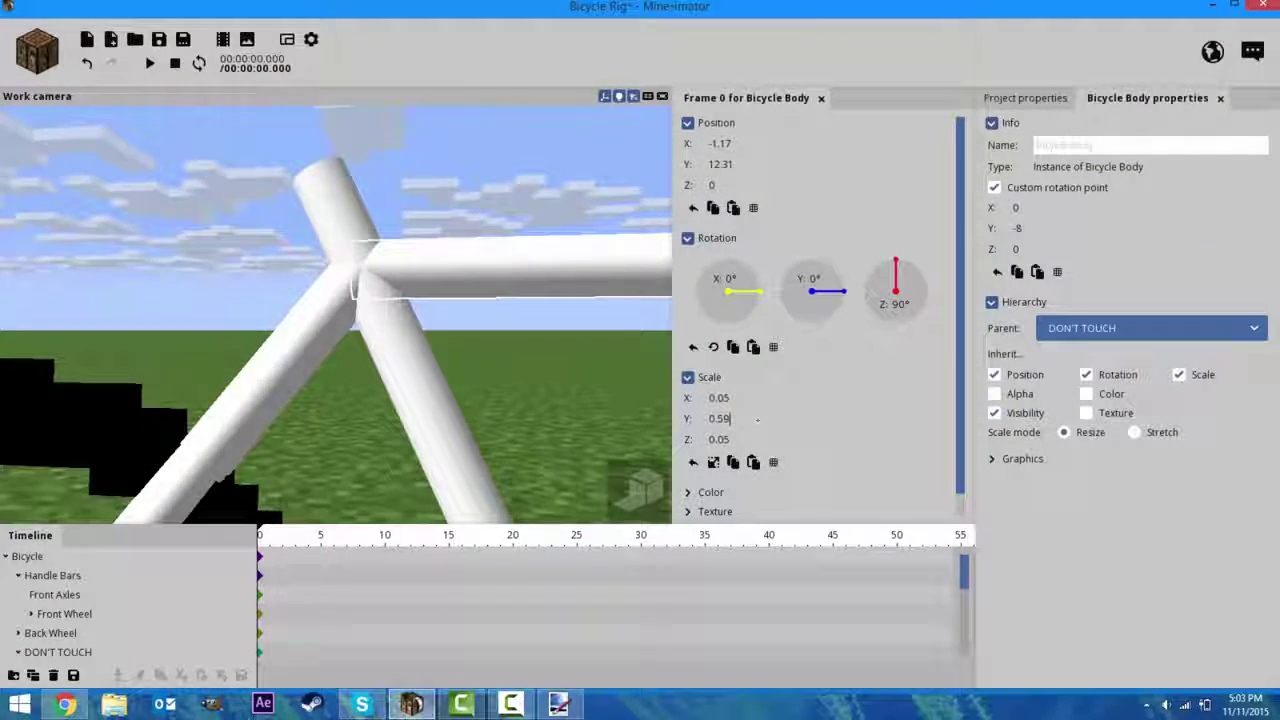
Set the Y scale of the frame's front diagonal tube to 0.59
key(ctrl+z)
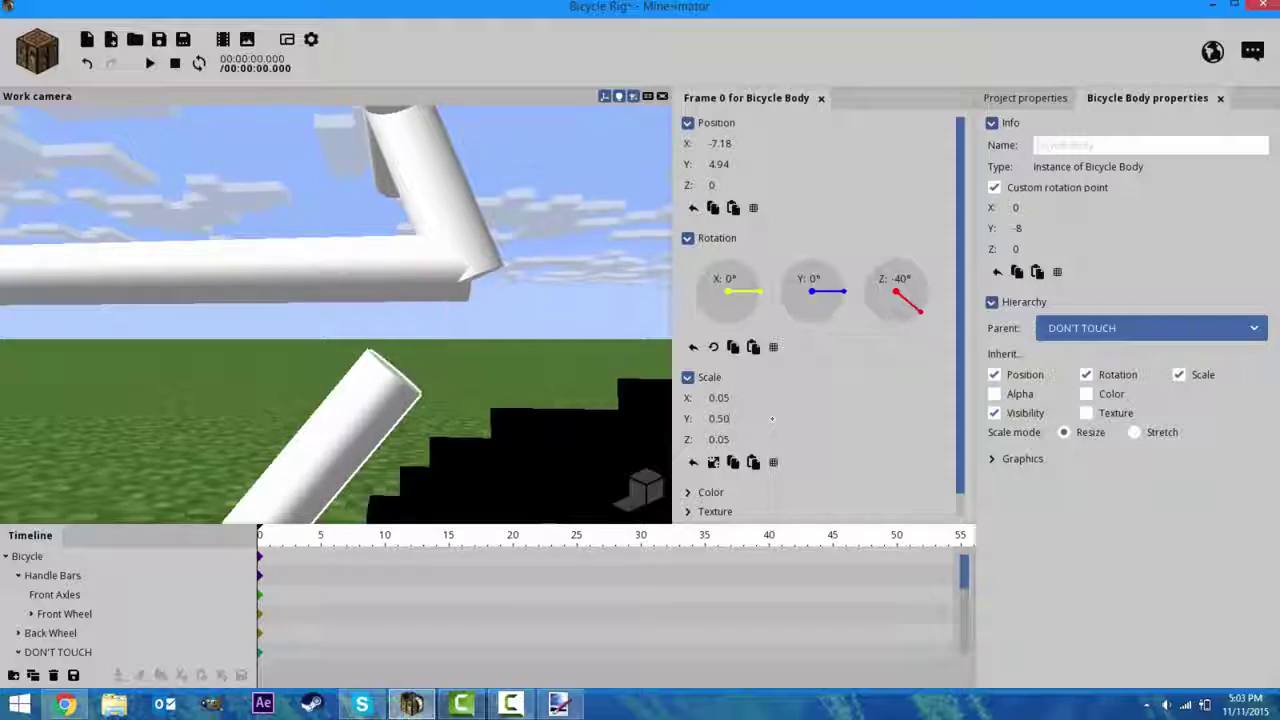
key(ctrl+z)
key(ctrl+z)
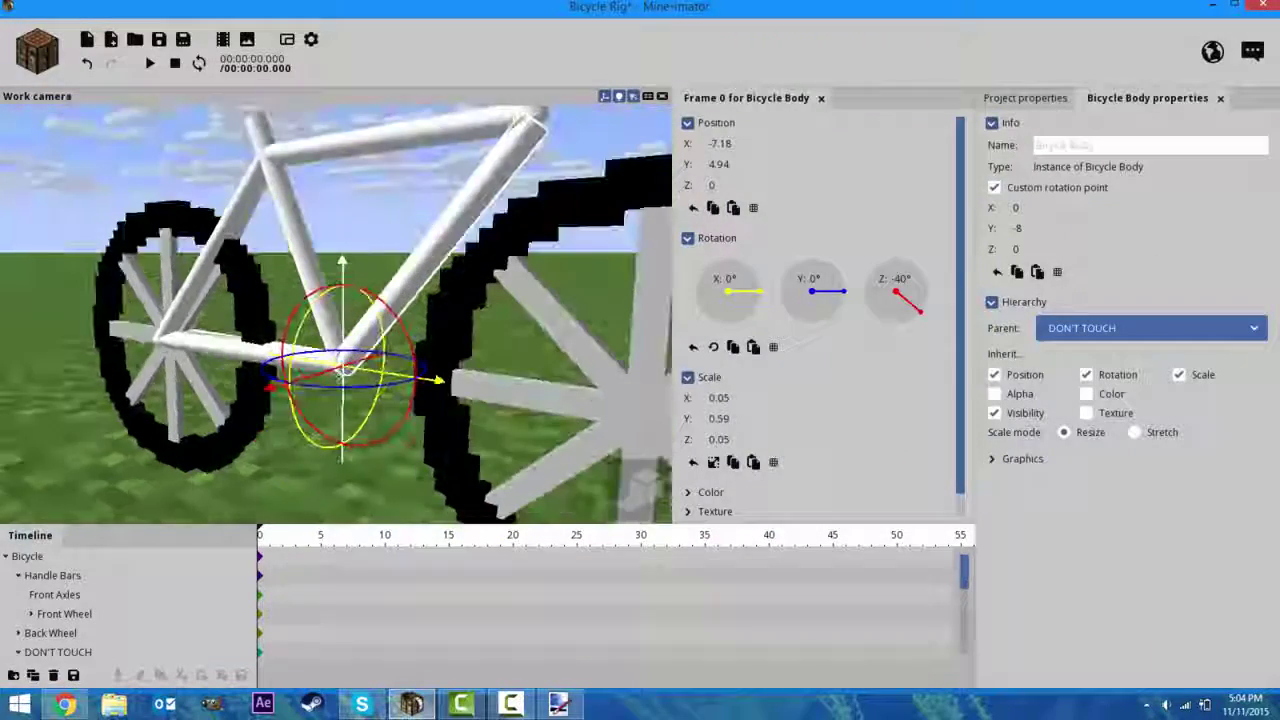
Position the joint sphere where the top tube meets the front diagonal tube at about X -1.13, Y 11.78
key(ctrl+z)
key(ctrl+z)
key(ctrl+z)
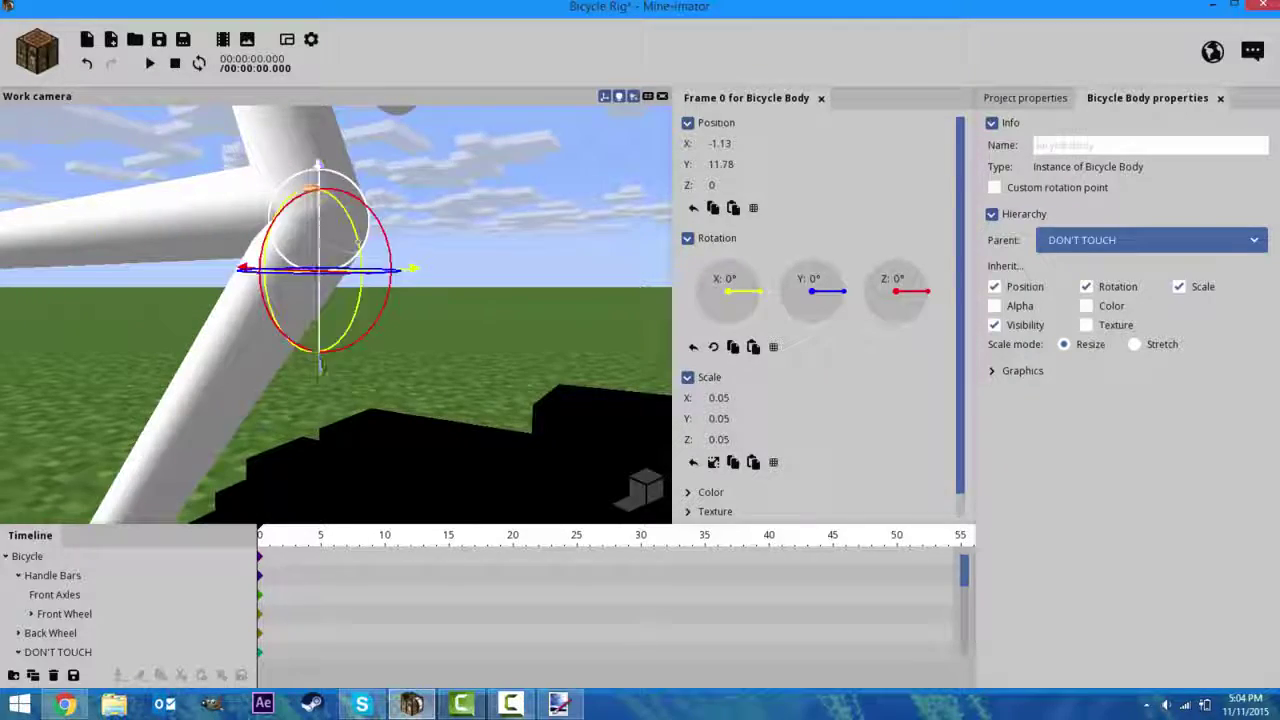
Set Front Axles' Y scale to 0.15 and change its parent to Bicycle
key(ctrl+z)
key(ctrl+z)
key(ctrl+z)
click(1115, 322)
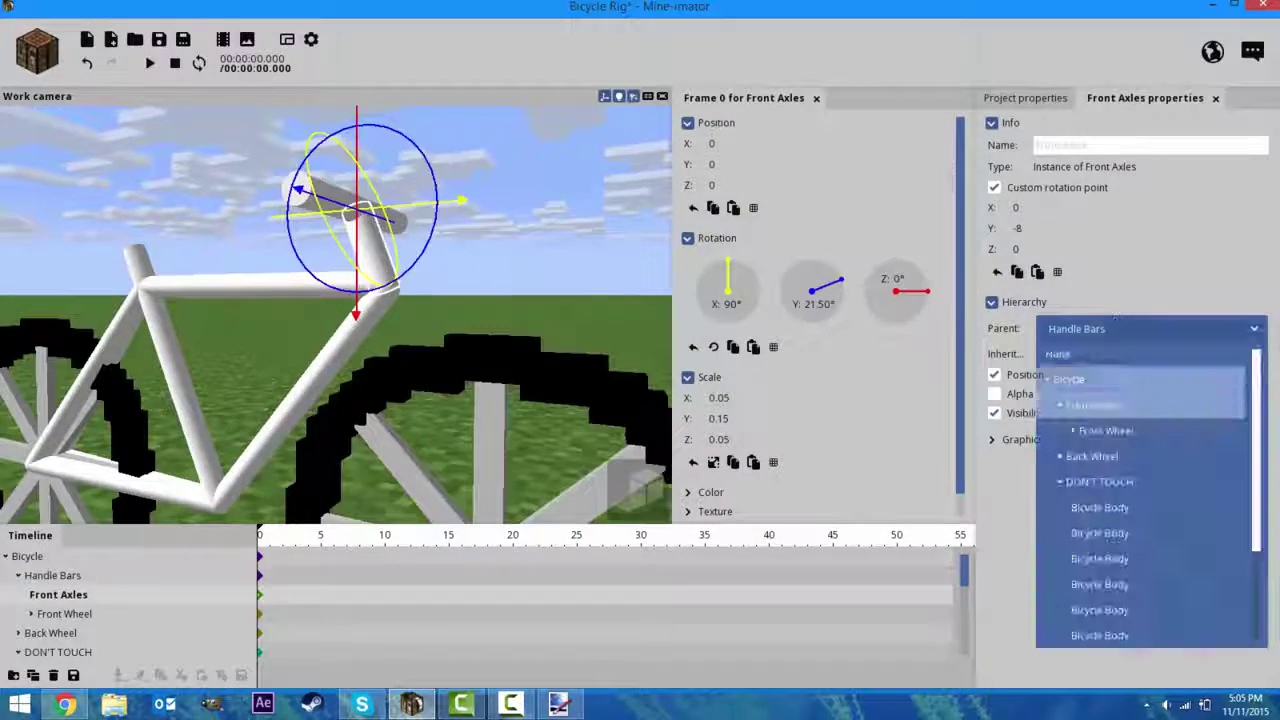
click(1068, 379)
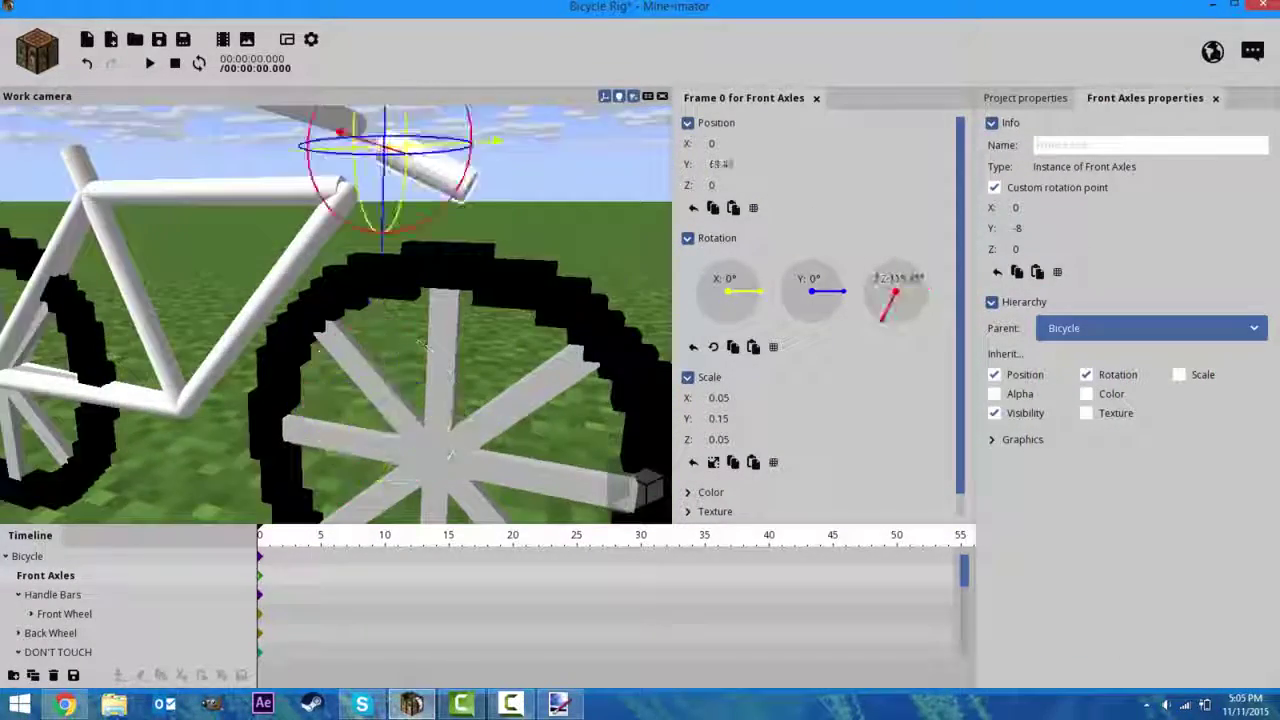
Place Front Axles at X -2.03, Y 14.48 with a Z rotation of -158.70° and parent it to DON'T TOUCH
key(ctrl+z)
key(ctrl+y)
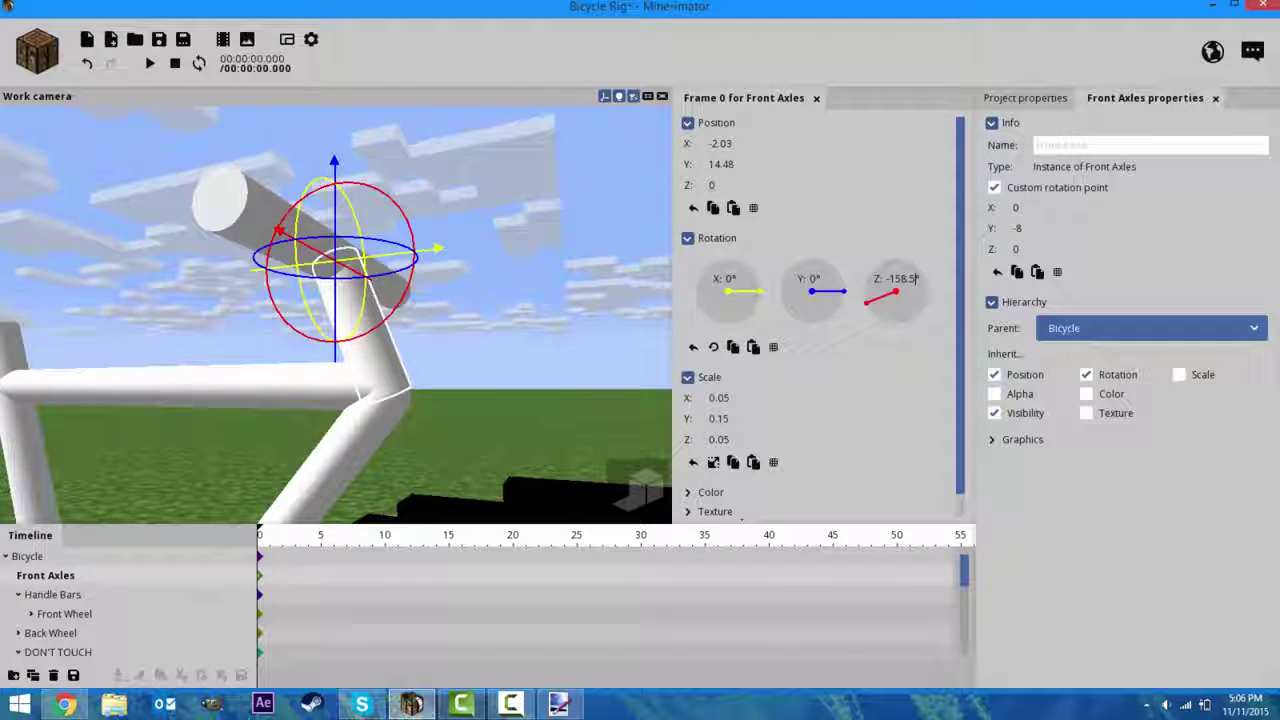
key(ctrl+z)
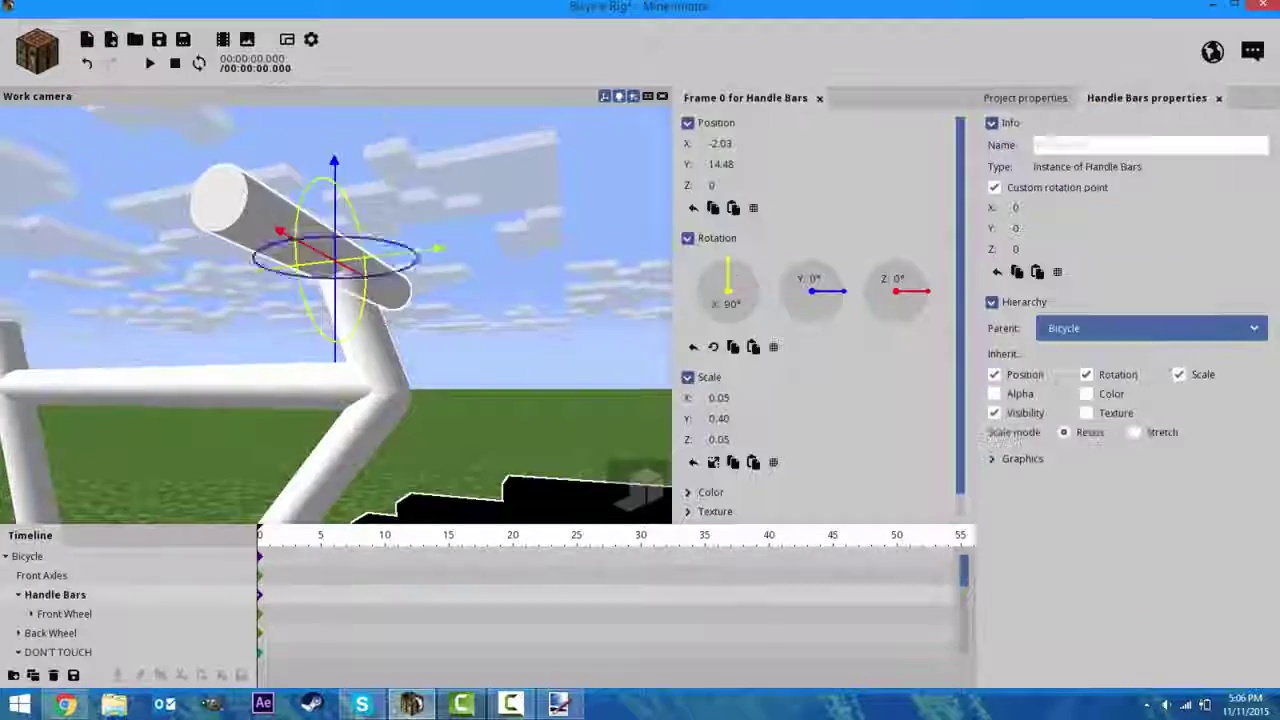
key(ctrl+z)
key(ctrl+y)
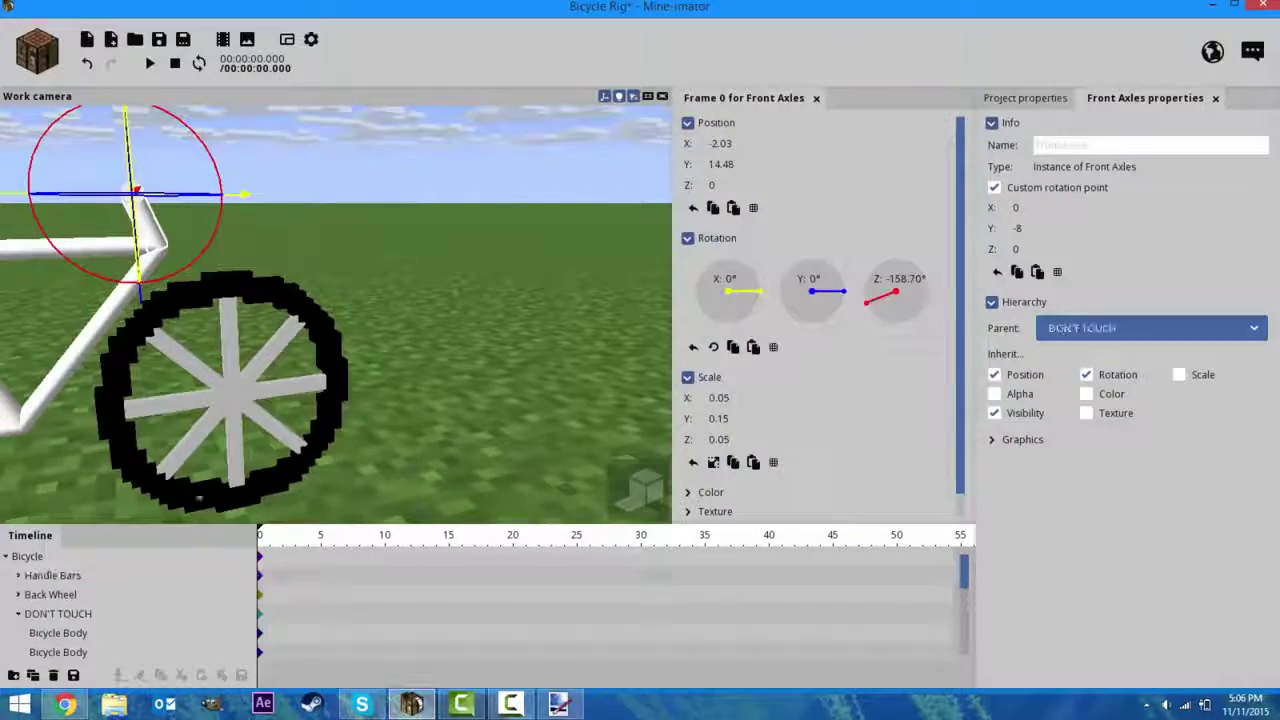
Rename the Front Axles cylinder in the library to Bicycle Body and create a new cylinder named Front Axles
key(ctrl+z)
key(ctrl+z)
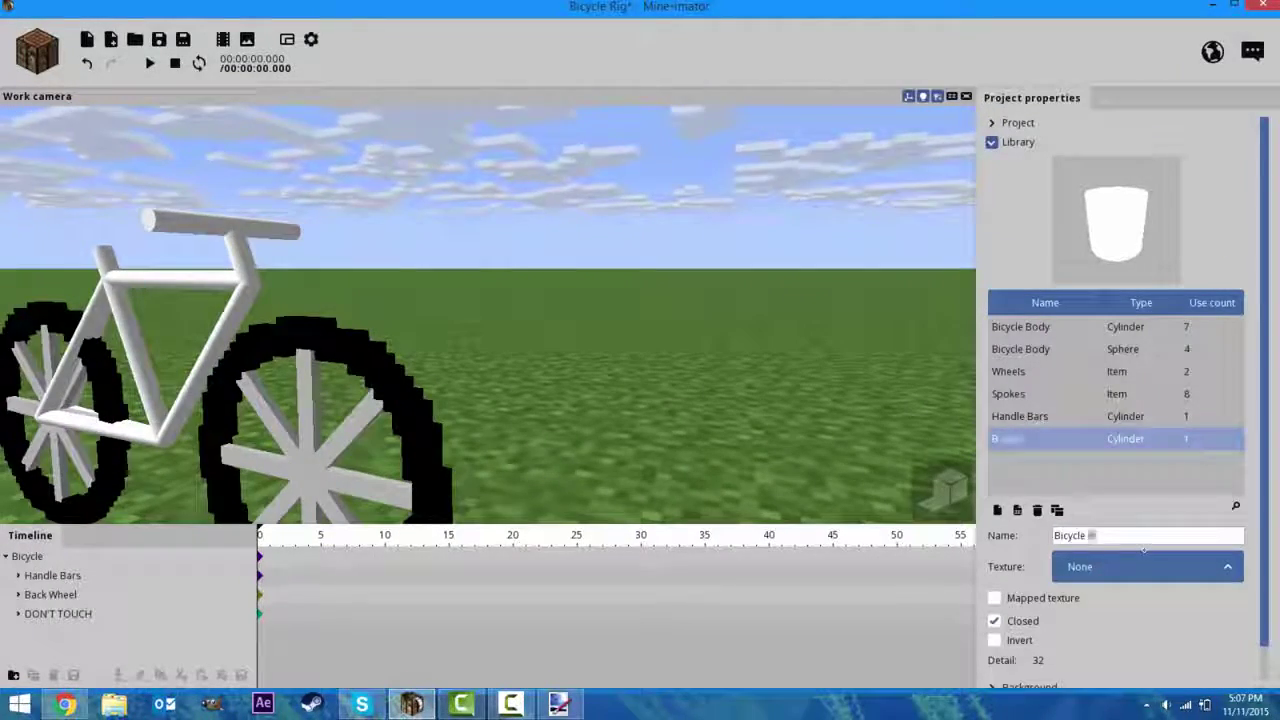
key(ctrl+z)
key(ctrl+y)
key(ctrl+y)
key(ctrl+y)
key(ctrl+y)
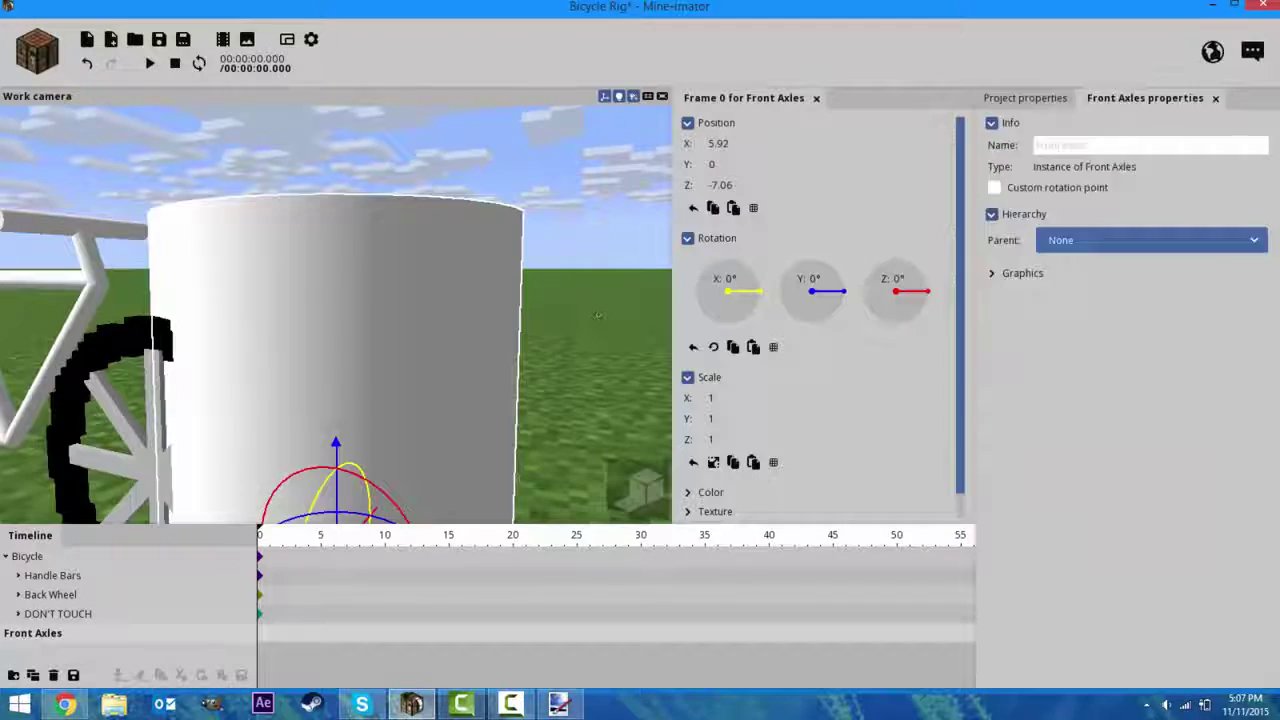
Parent the new Front Axle cylinder to Handle Bars and fit it beside the front wheel with 90° X rotation and scale 0.05, 0.55, 0.05
key(ctrl+y)
key(ctrl+y)
key(ctrl+y)
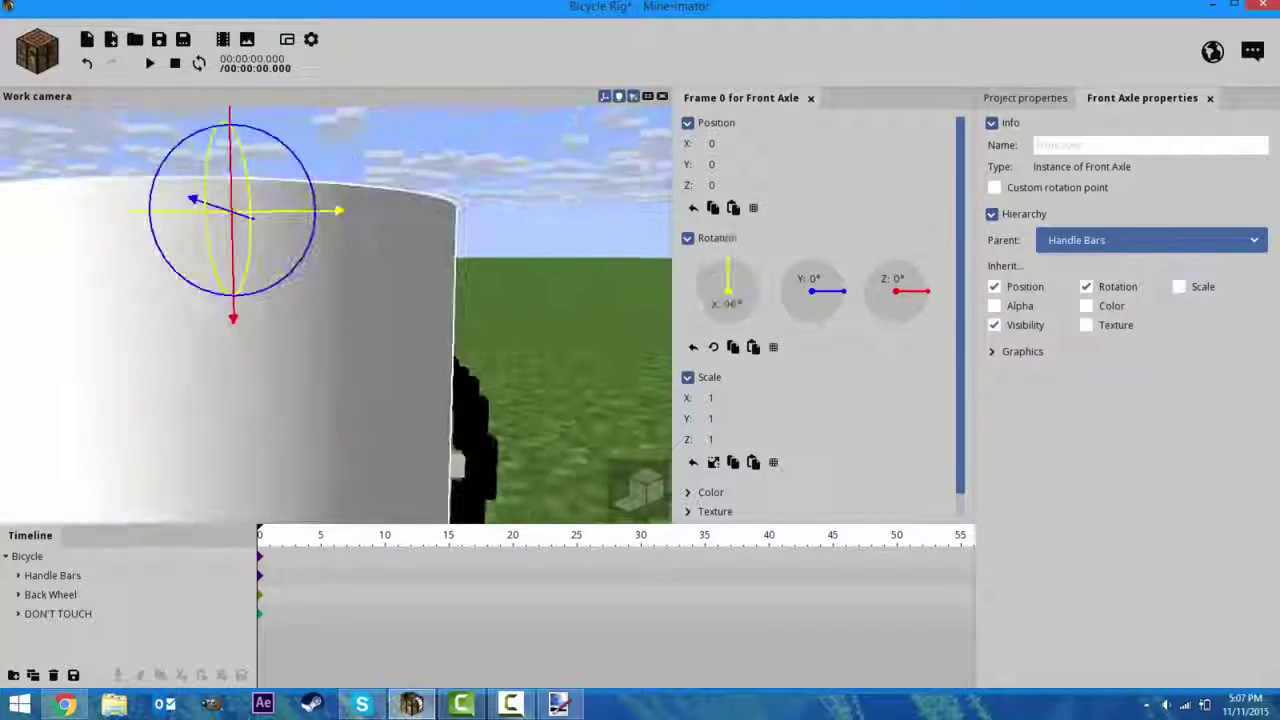
key(ctrl+y)
key(ctrl+y)
key(ctrl+y)
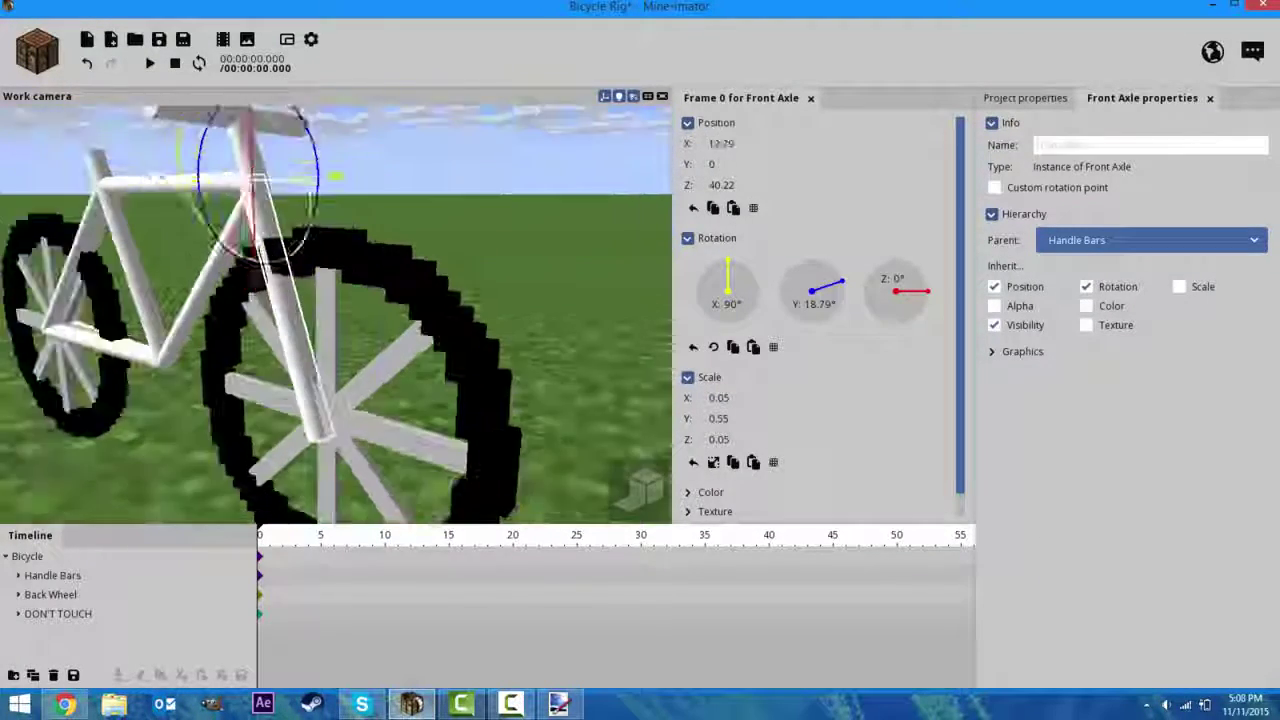
Try offsetting Front Axle to Y 1.29 with tilted rotations, and reset its X and Z position and its Y rotation to 0
key(ctrl+z)
key(ctrl+y)
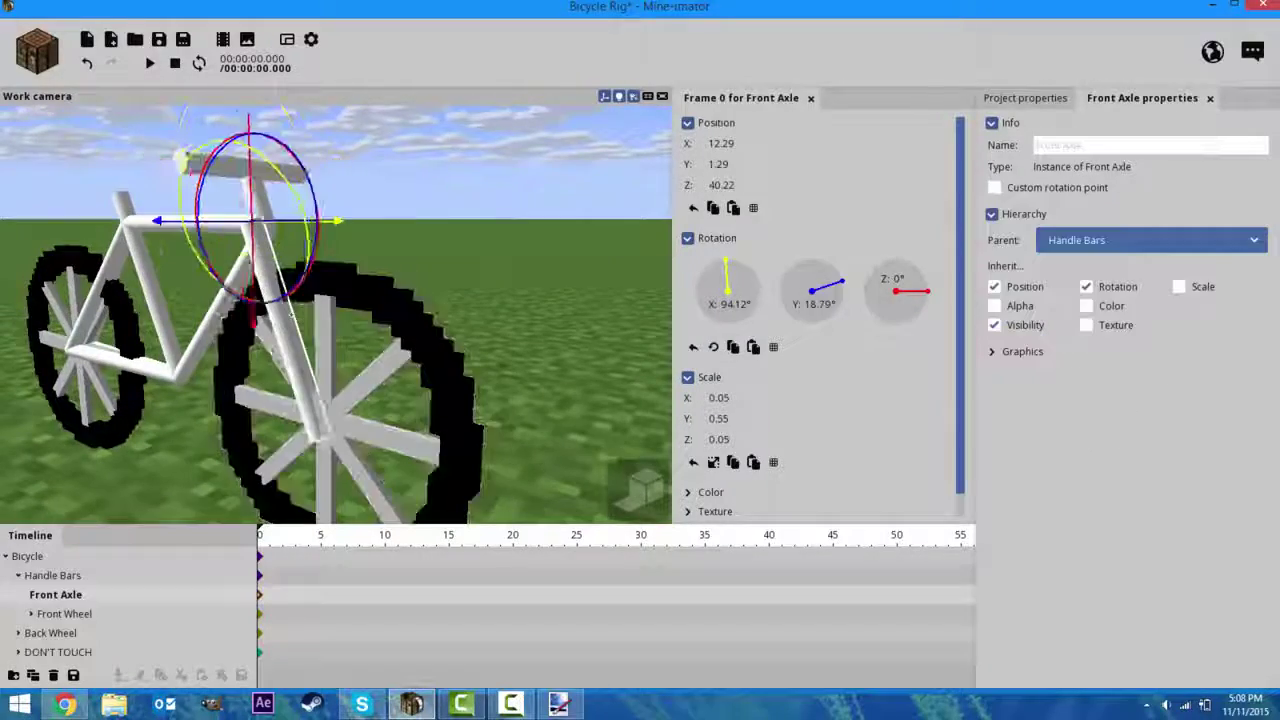
key(ctrl+z)
key(ctrl+y)
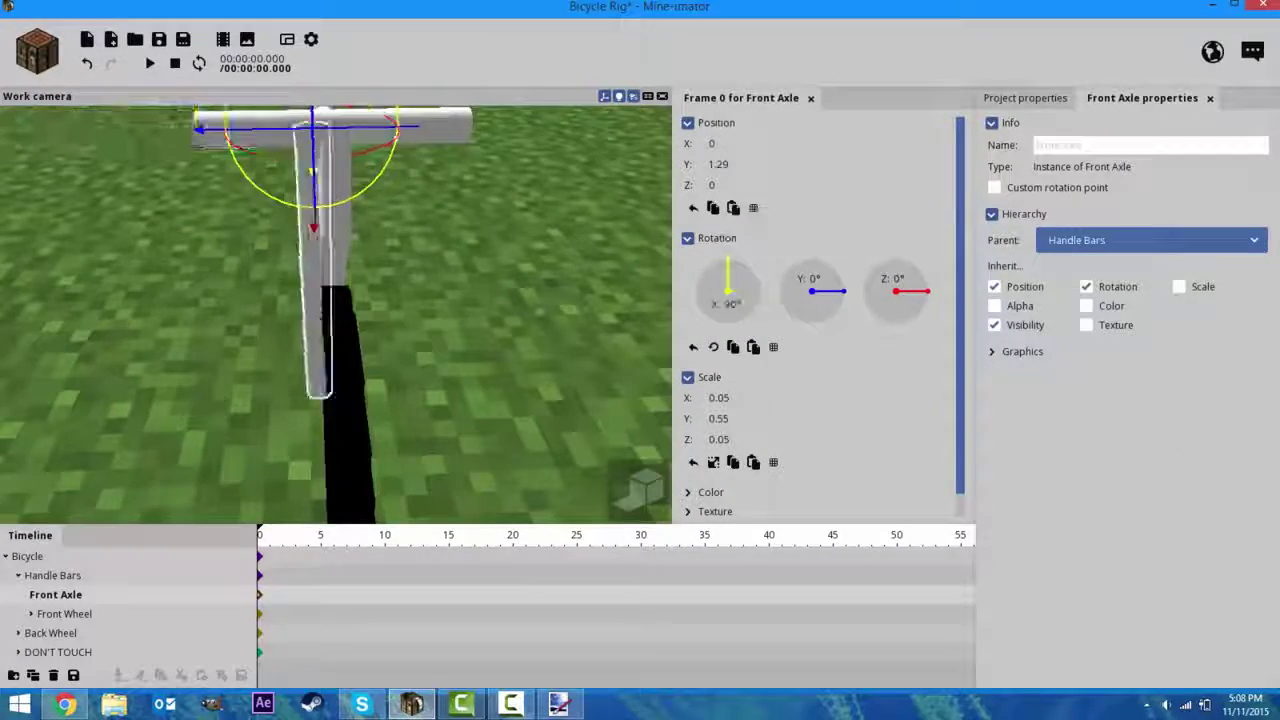
Place Front Axle at X 17.53, Y 0, Z 43.49 with X rotation 88.61°, Y rotation 21.5° and Y scale 0.50
right_drag(386, 396, 276, 172)
key(ctrl+y)
key(ctrl+y)
key(ctrl+y)
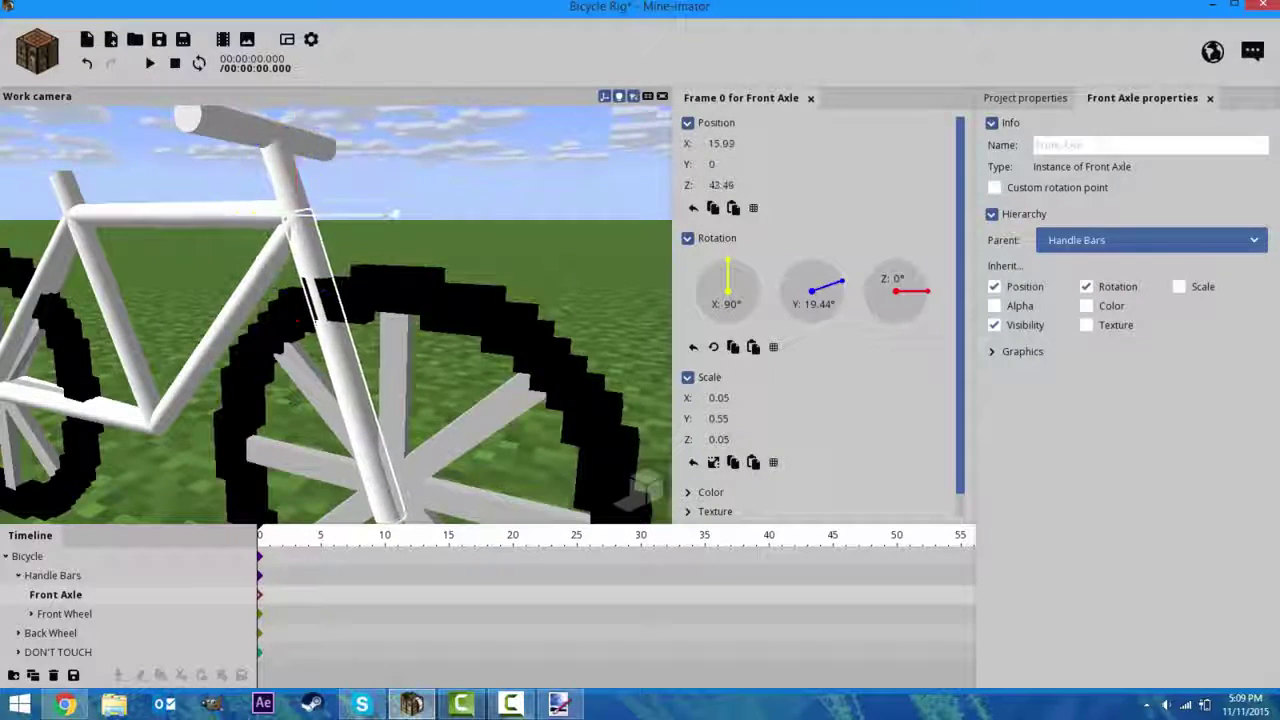
key(ctrl+y)
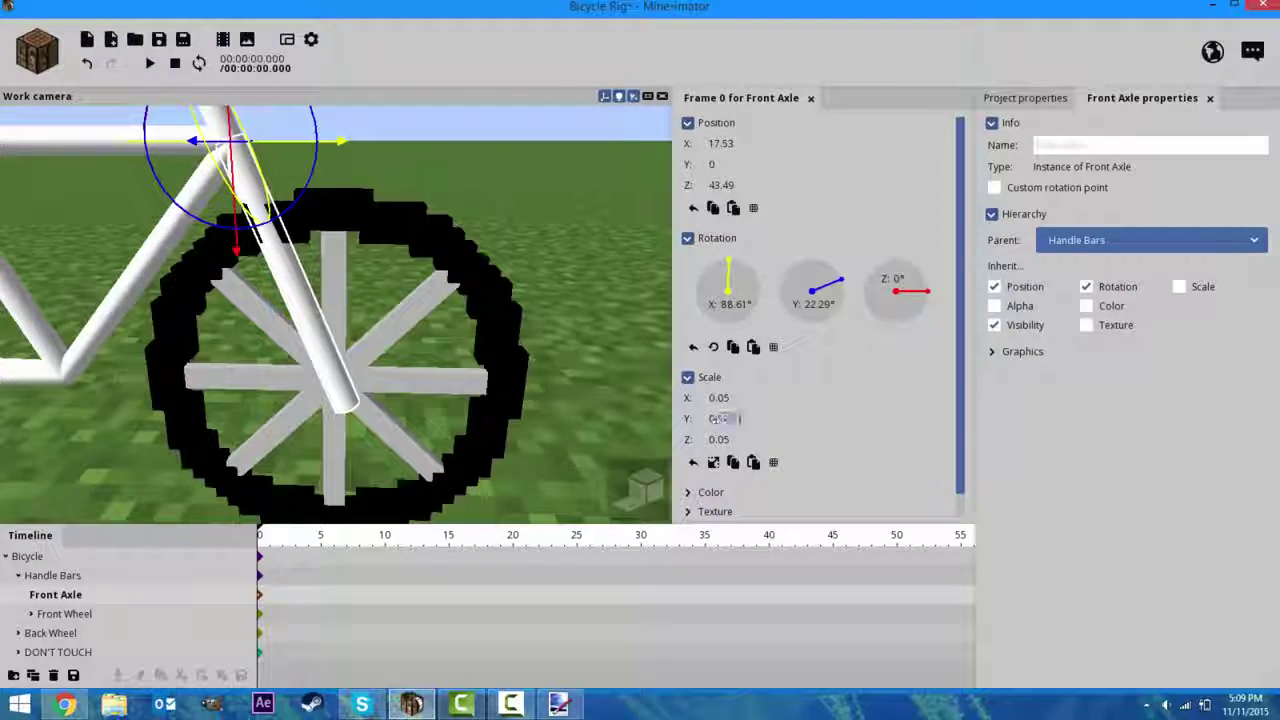
key(Return)
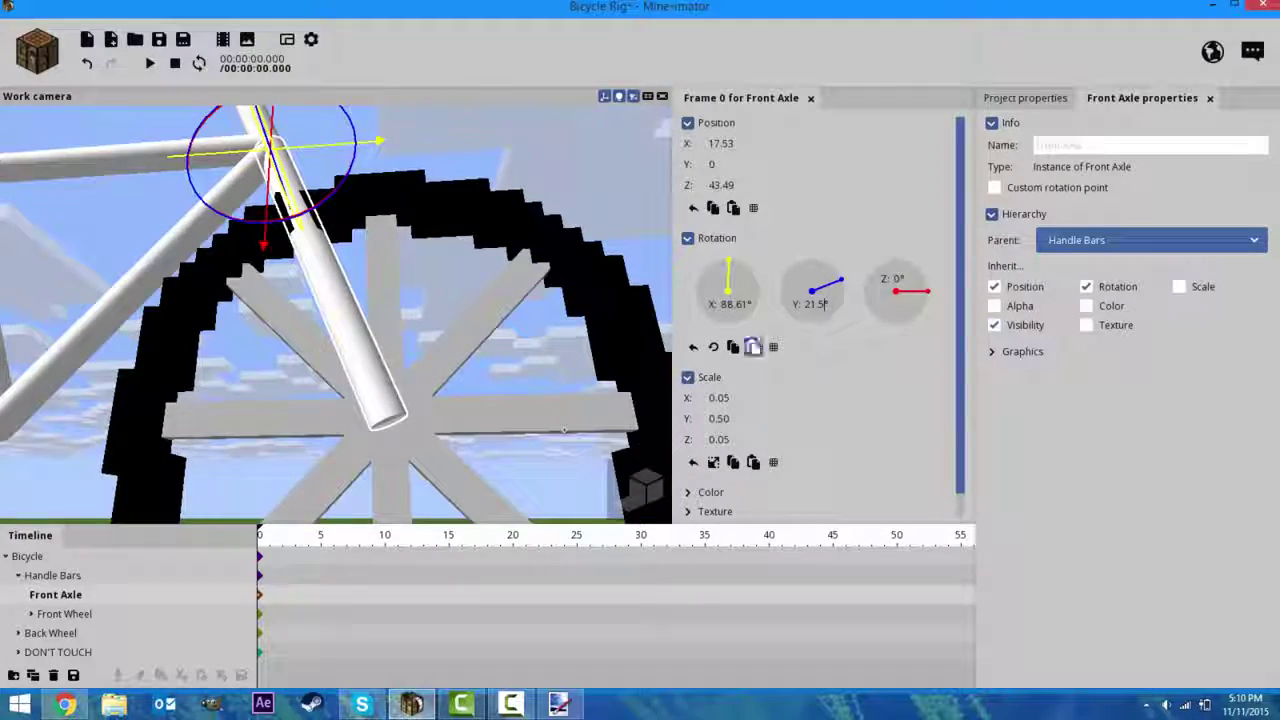
Move Front Axle to Y 0.75 and set its X rotation to 90°, Y rotation to 18.36° and Y scale to 0.49
key(ctrl+z)
key(ctrl+z)
key(ctrl+z)
key(ctrl+z)
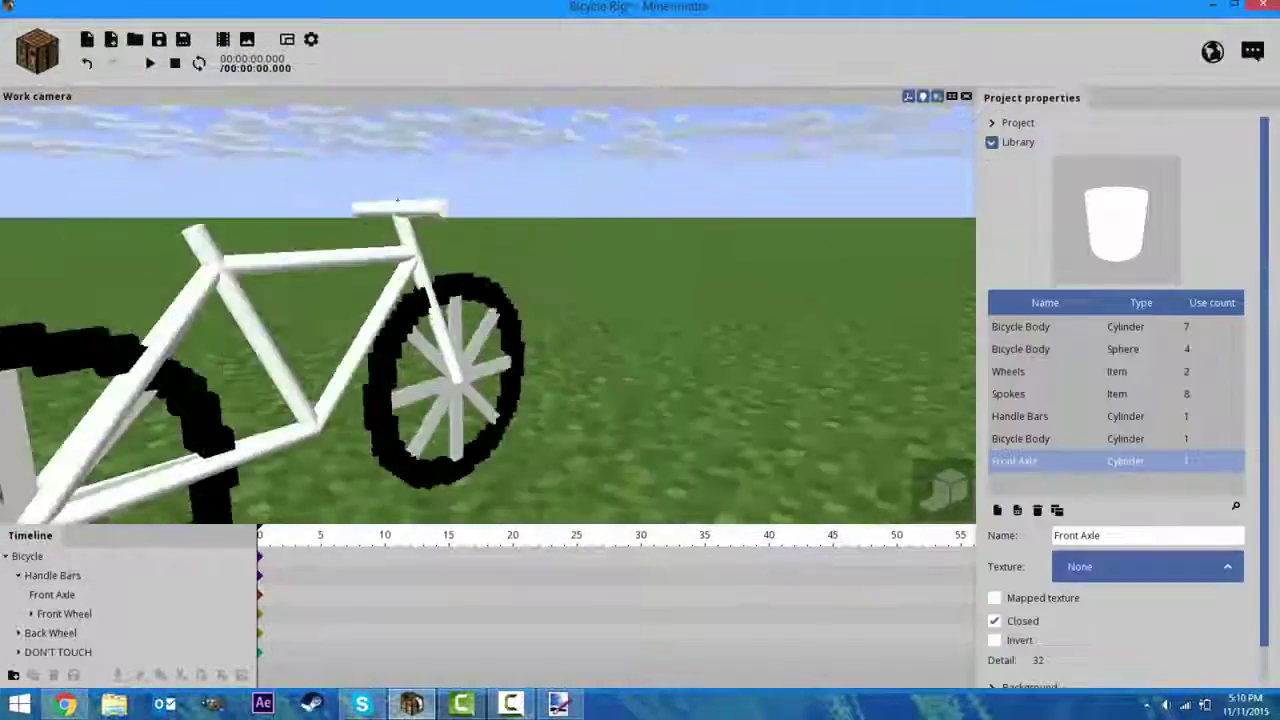
key(ctrl+y)
key(ctrl+y)
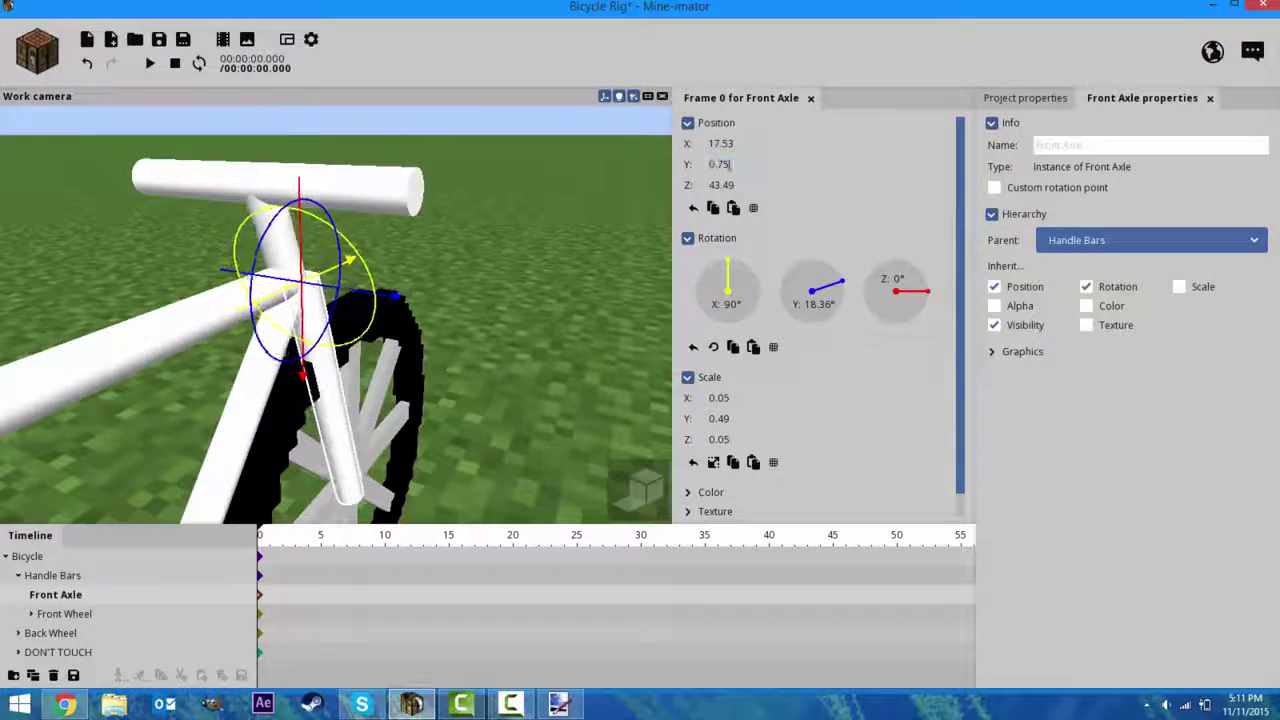
Reposition Front Axle to X 16.06, Z 45.02 and set its Y scale to 0.48 and Y rotation to 22.2°
key(ctrl+y)
key(ctrl+y)
key(ctrl+y)
key(ctrl+y)
key(ctrl+y)
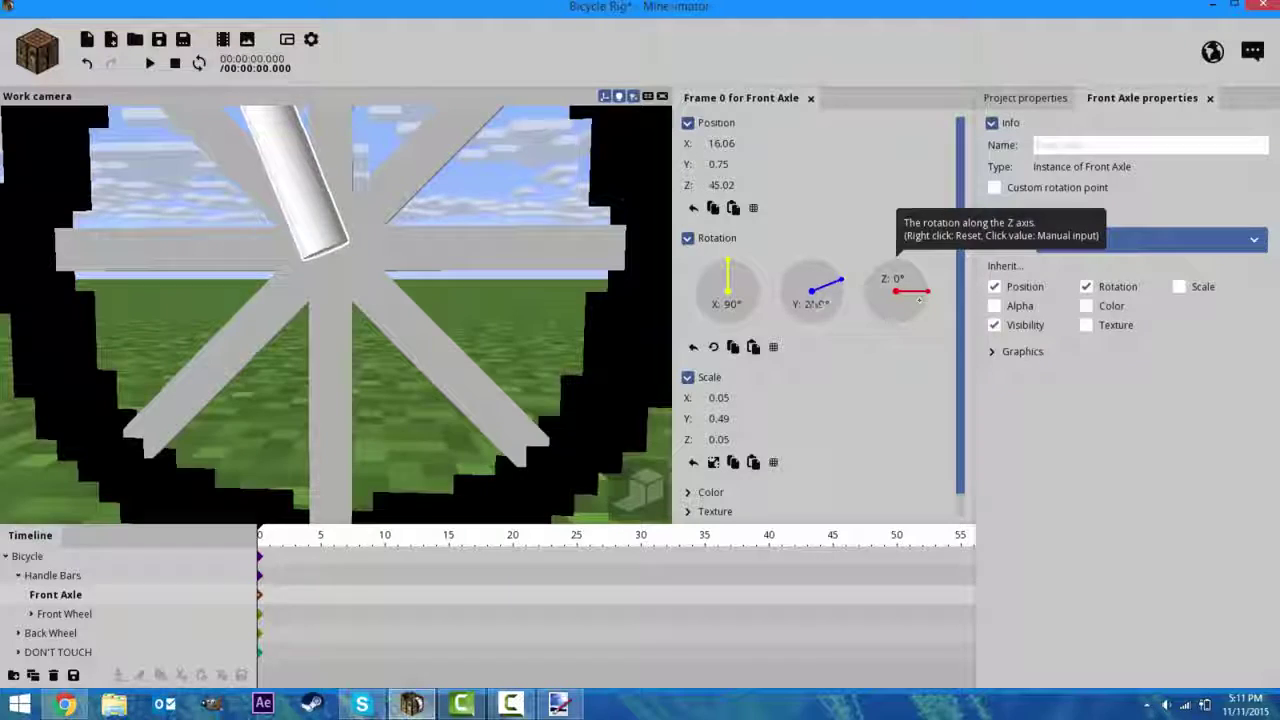
key(ctrl+y)
key(ctrl+y)
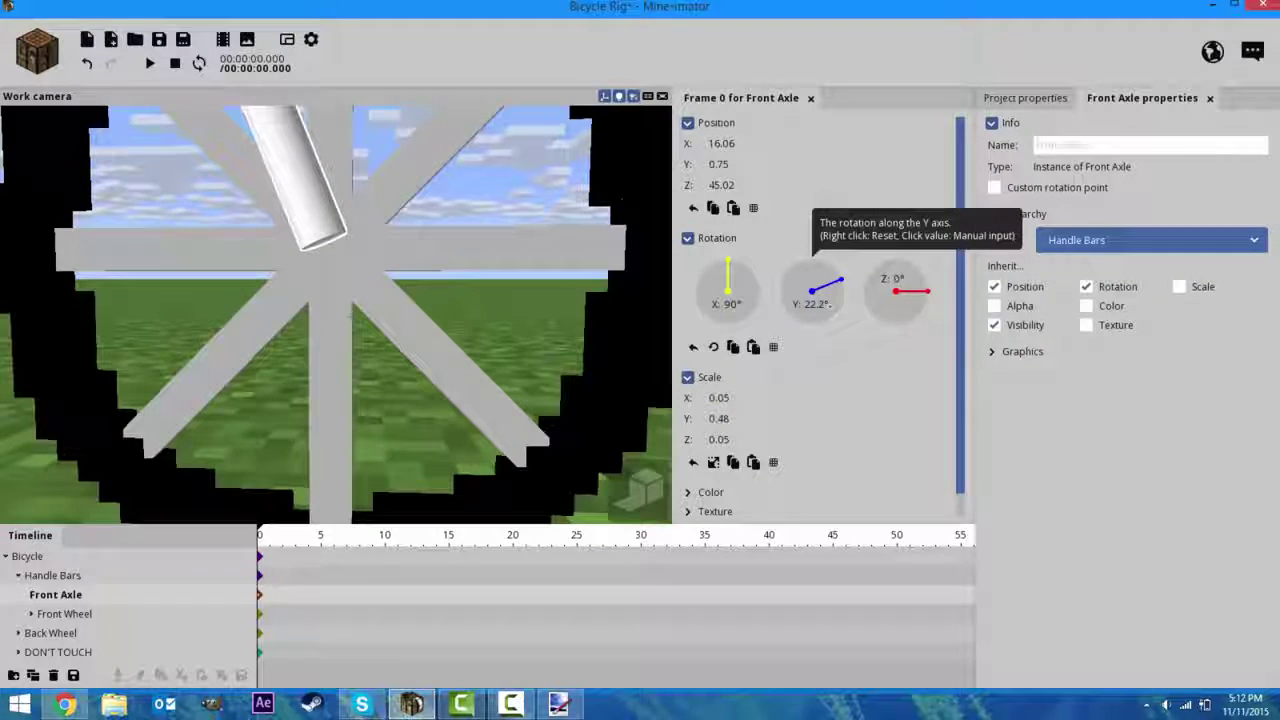
Set Front Axle's Y rotation to 22.40° and duplicate it to the wheel's other side at Y -0.75
key(ctrl+y)
key(ctrl+y)
key(ctrl+y)
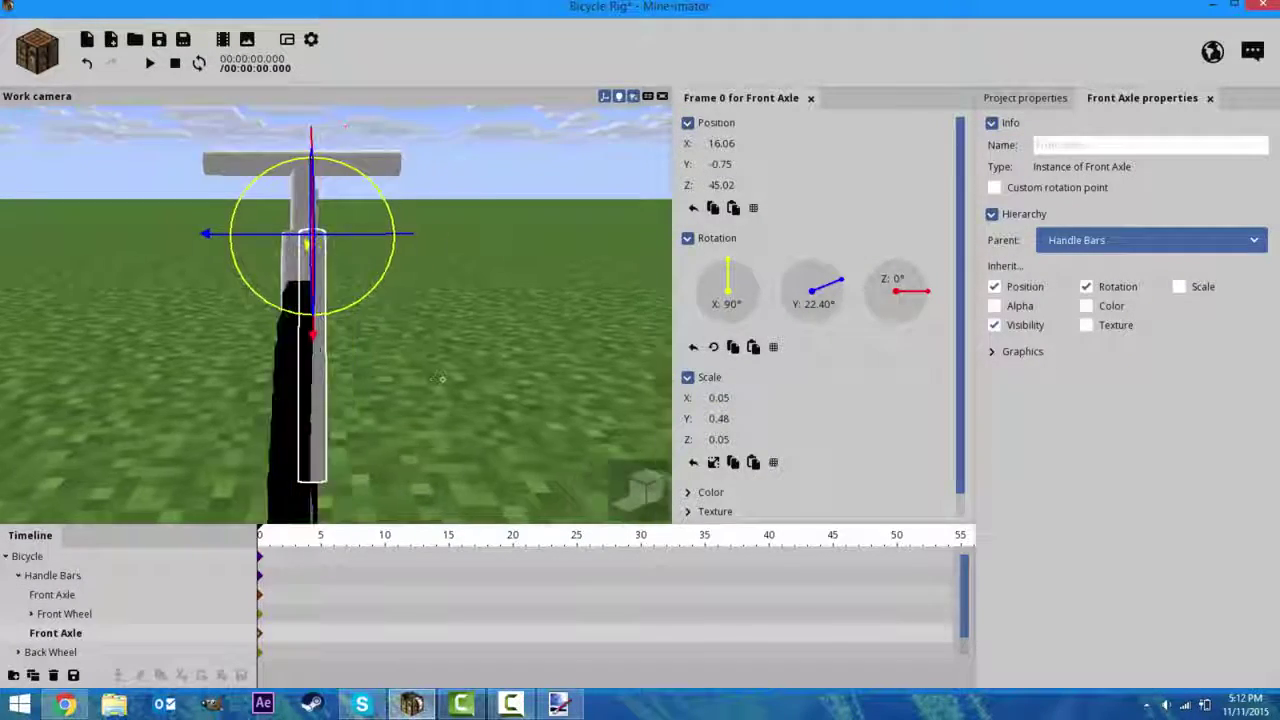
key(ctrl+y)
key(ctrl+y)
key(ctrl+y)
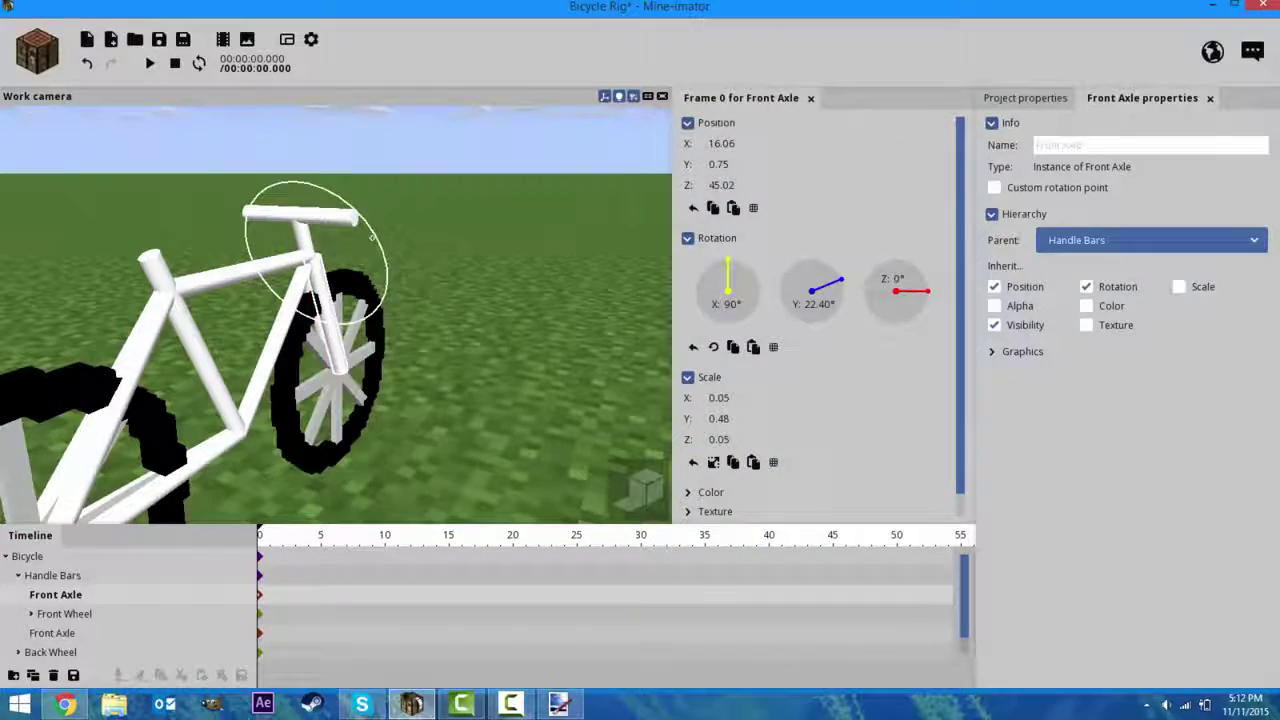
Tilt the Front Axle cylinders about X, using 88°, and shift the one at Y 0.75 to X 17.40
key(ctrl+y)
key(ctrl+y)
key(ctrl+y)
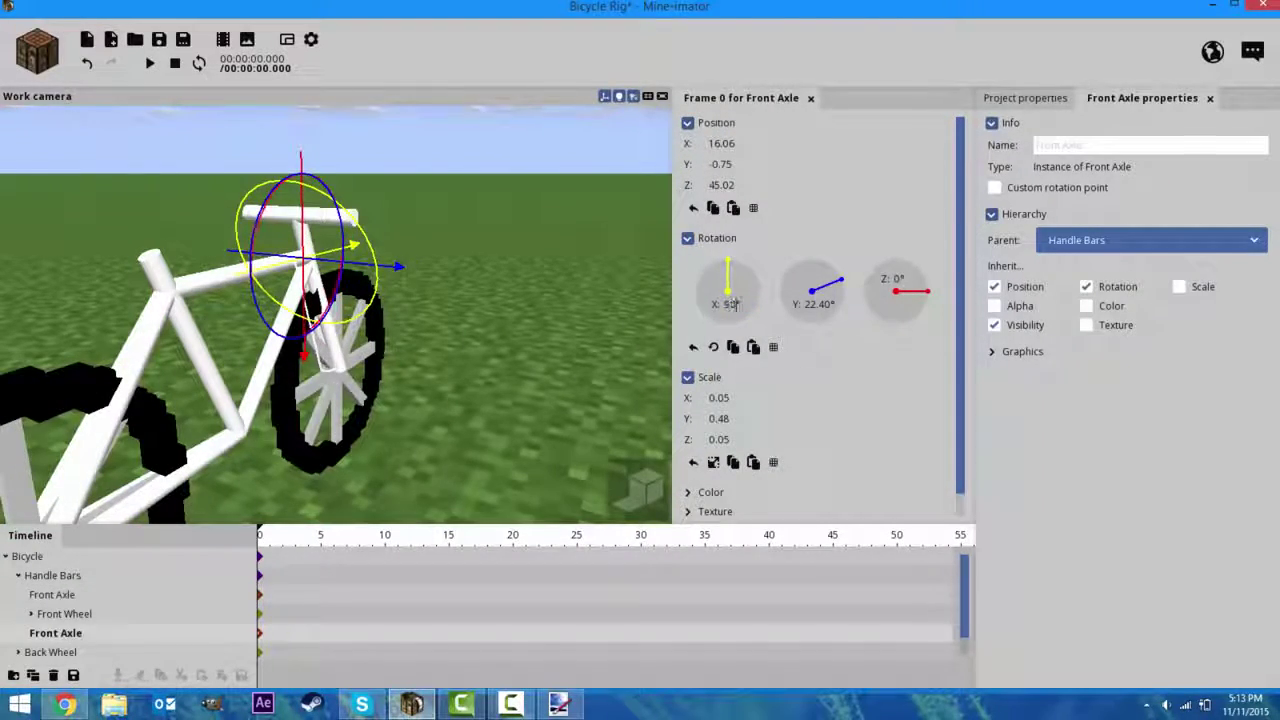
key(ctrl+y)
key(ctrl+y)
key(ctrl+y)
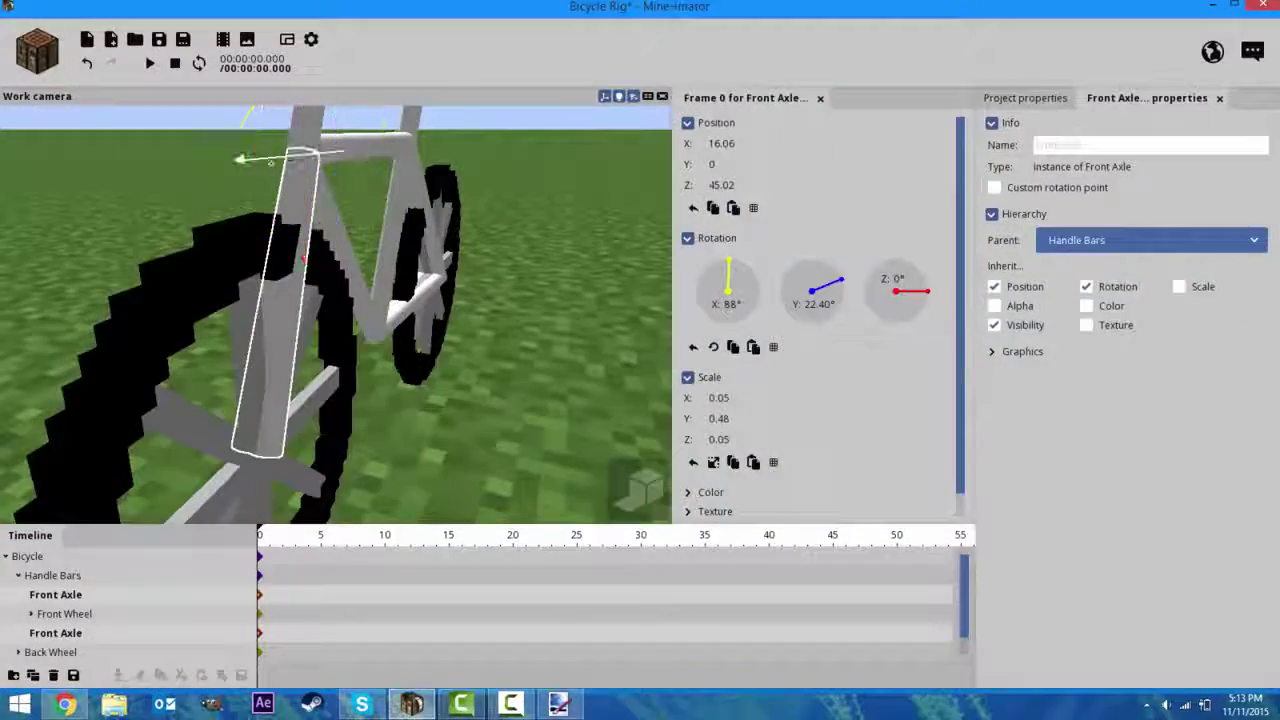
key(ctrl+y)
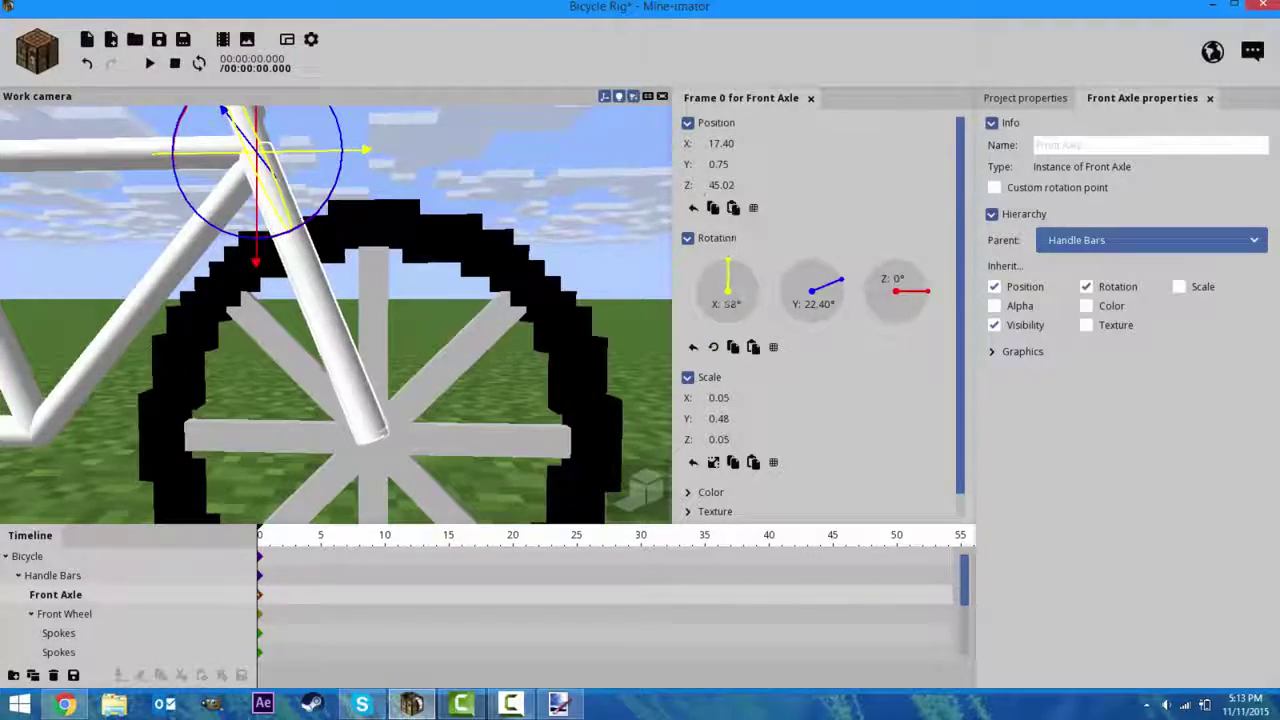
Create a new sphere and name it Front Axle in the library
key(ctrl+y)
key(ctrl+y)
key(ctrl+y)
key(ctrl+y)
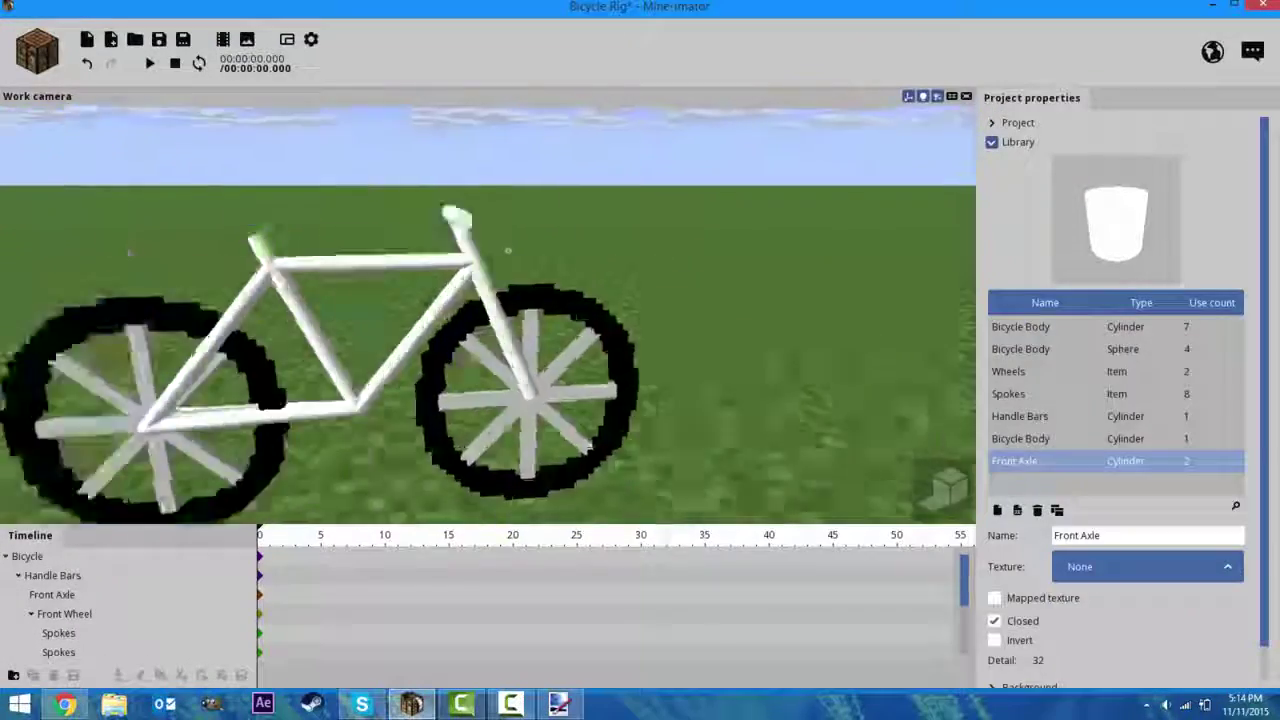
key(ctrl+y)
key(ctrl+y)
key(ctrl+y)
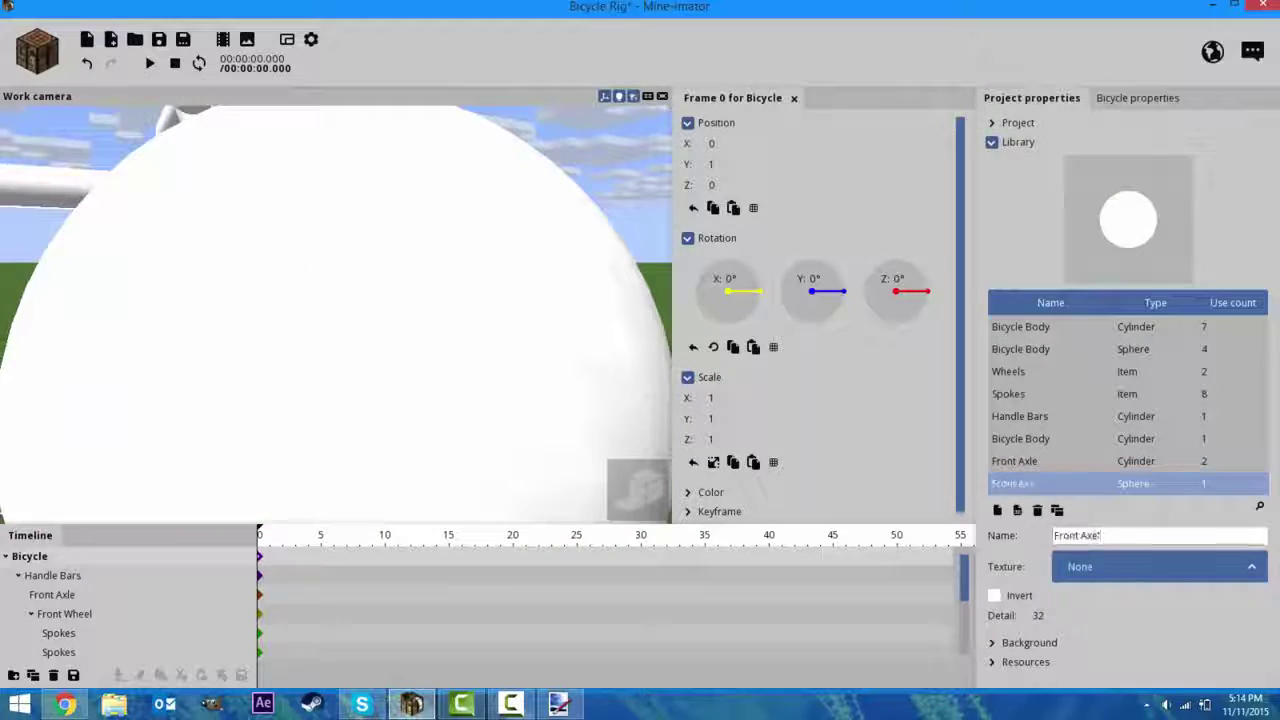
Parent the Front Axle sphere to Handle Bars, scale it uniformly to 0.05 and position it at about X 16.44, Y 0.87, Z 42.52
key(ctrl+y)
key(ctrl+y)
key(ctrl+y)
key(ctrl+y)
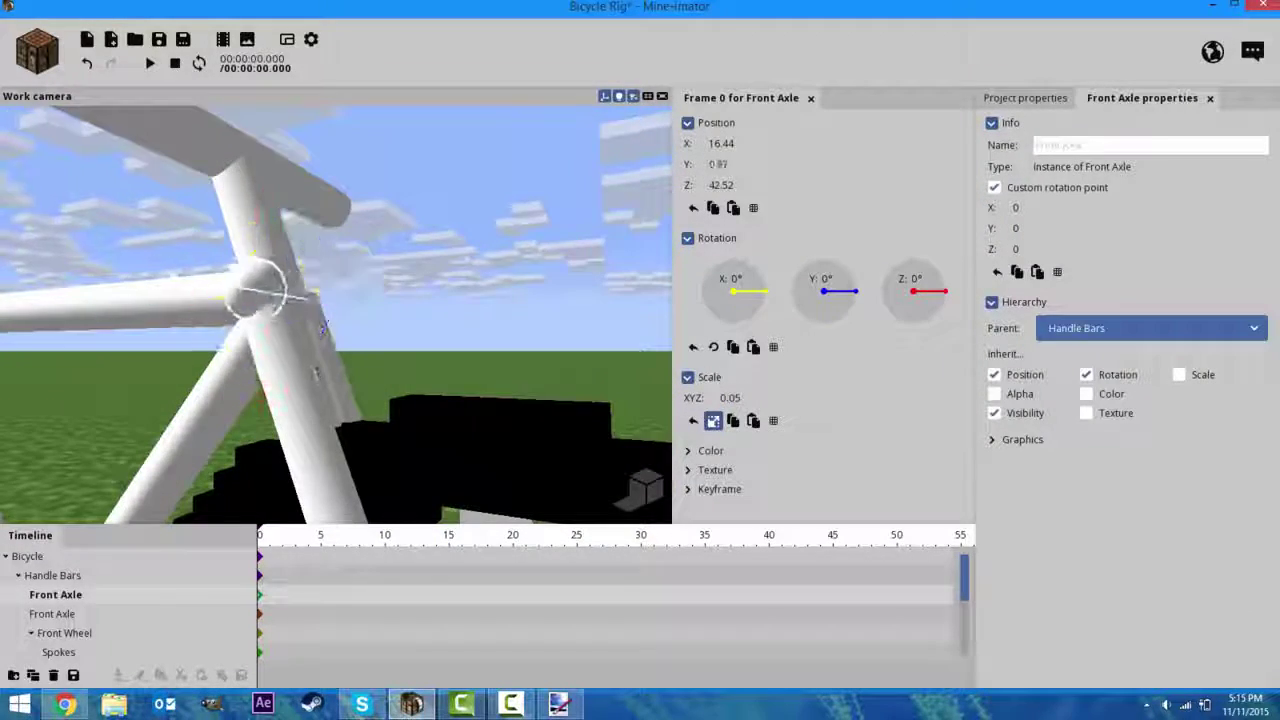
key(ctrl+y)
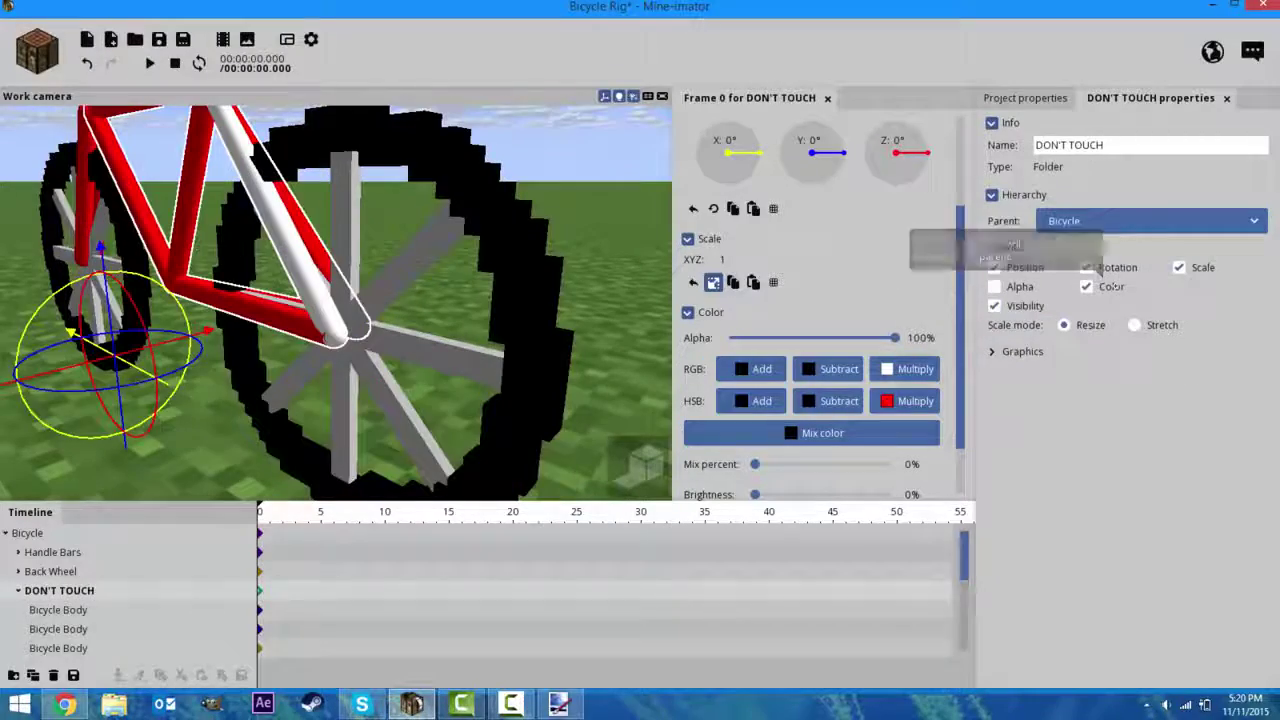
Select the Bicycle Body part at the front wheel hub
click(323, 315)
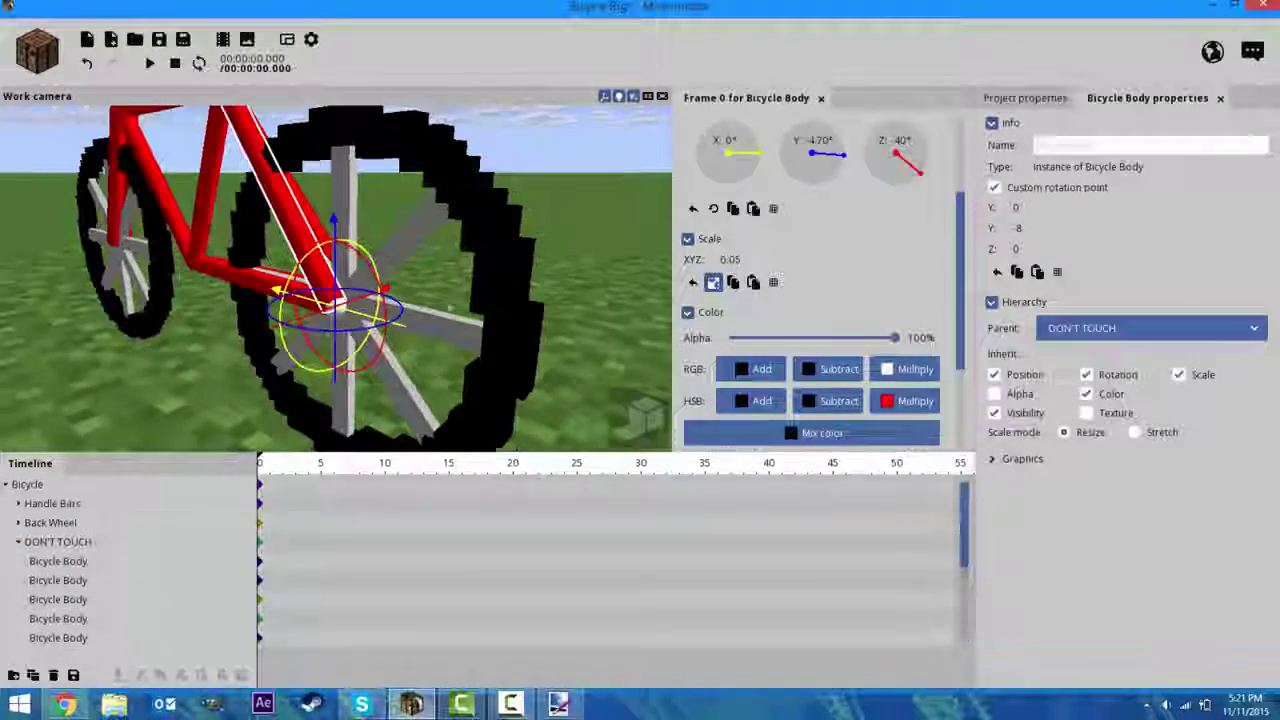